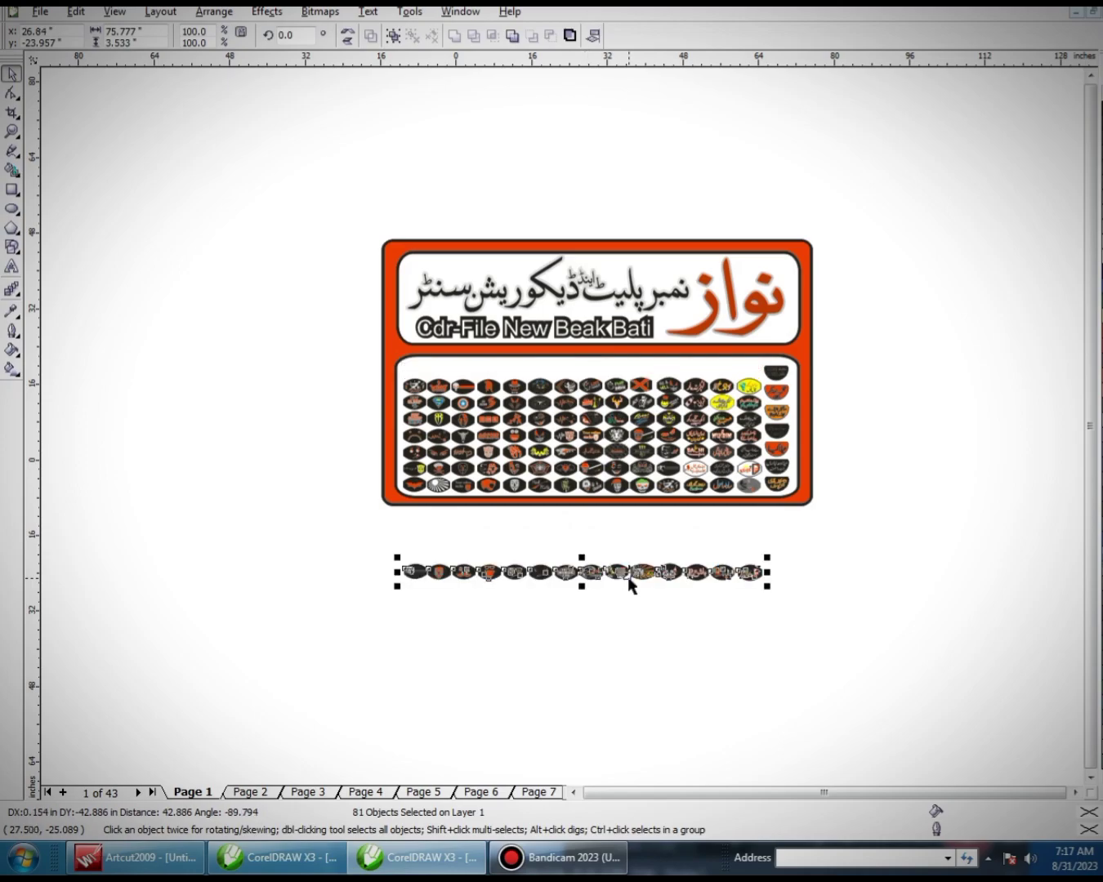
# Step: Examine each design in the sticker row below the panel at close range, from the SAQI design back to the panther design
pyautogui.scroll(4, 790, 482)
pyautogui.scroll(1, 564, 409)
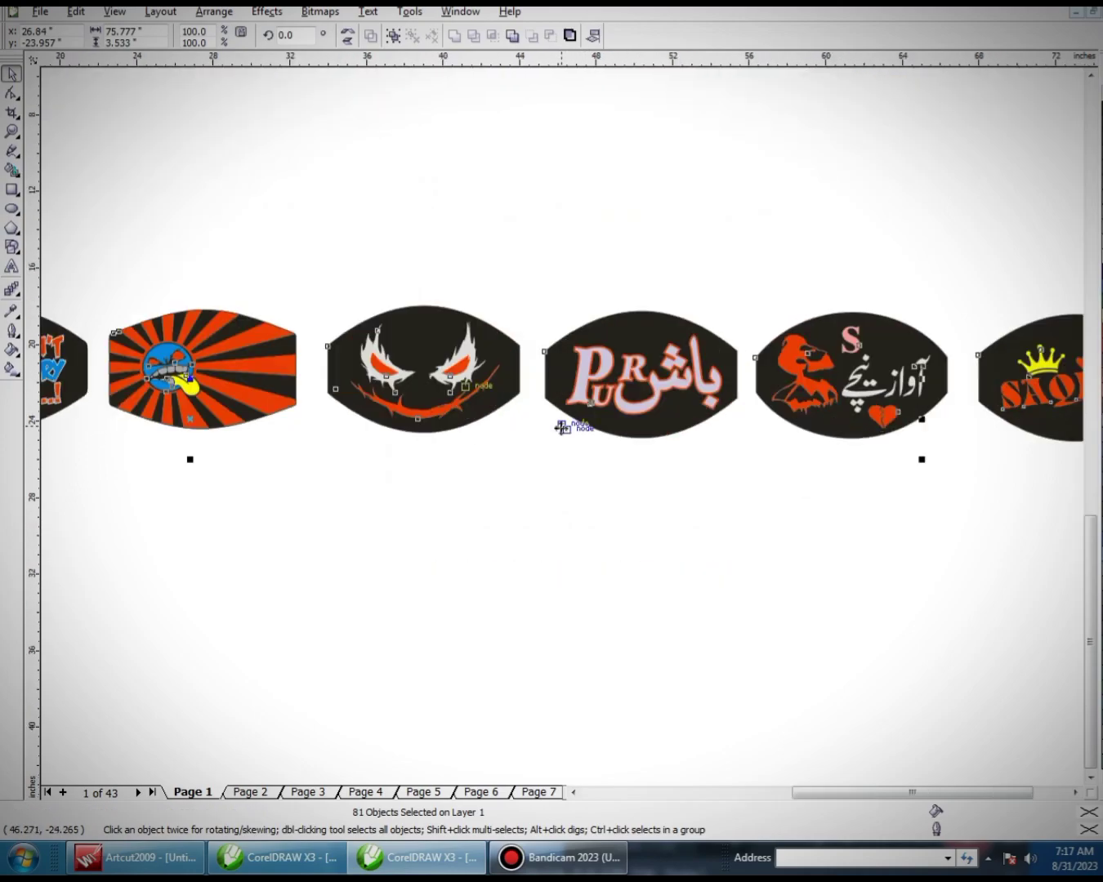
pyautogui.scroll(-1, 564, 423)
pyautogui.scroll(1, 833, 424)
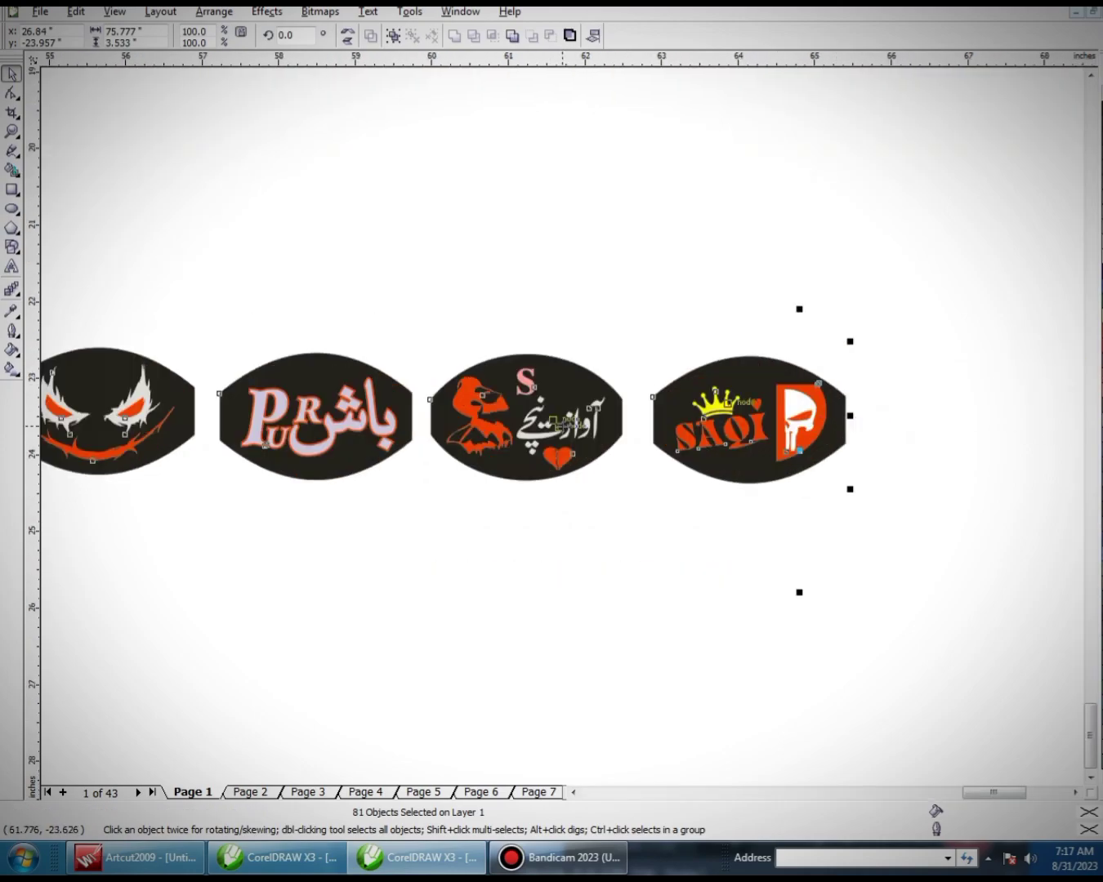
pyautogui.scroll(1, 833, 425)
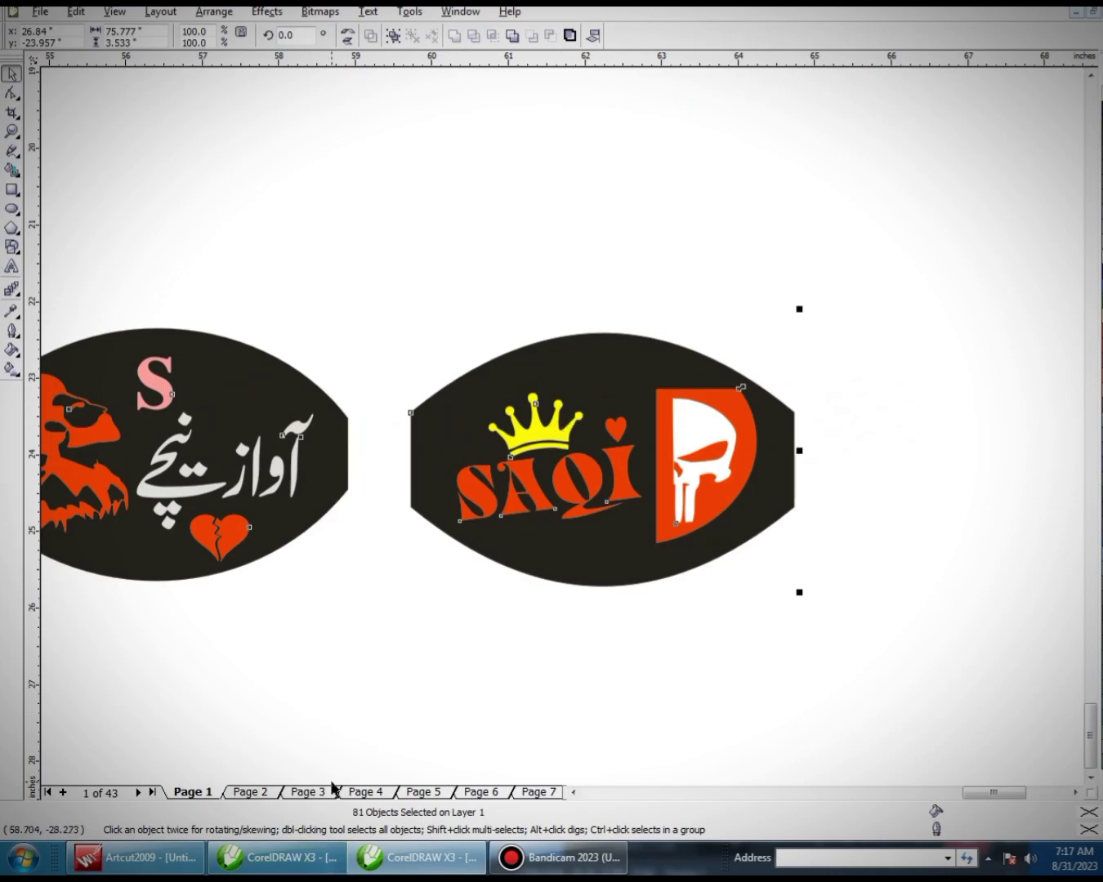
pyautogui.click(573, 792)
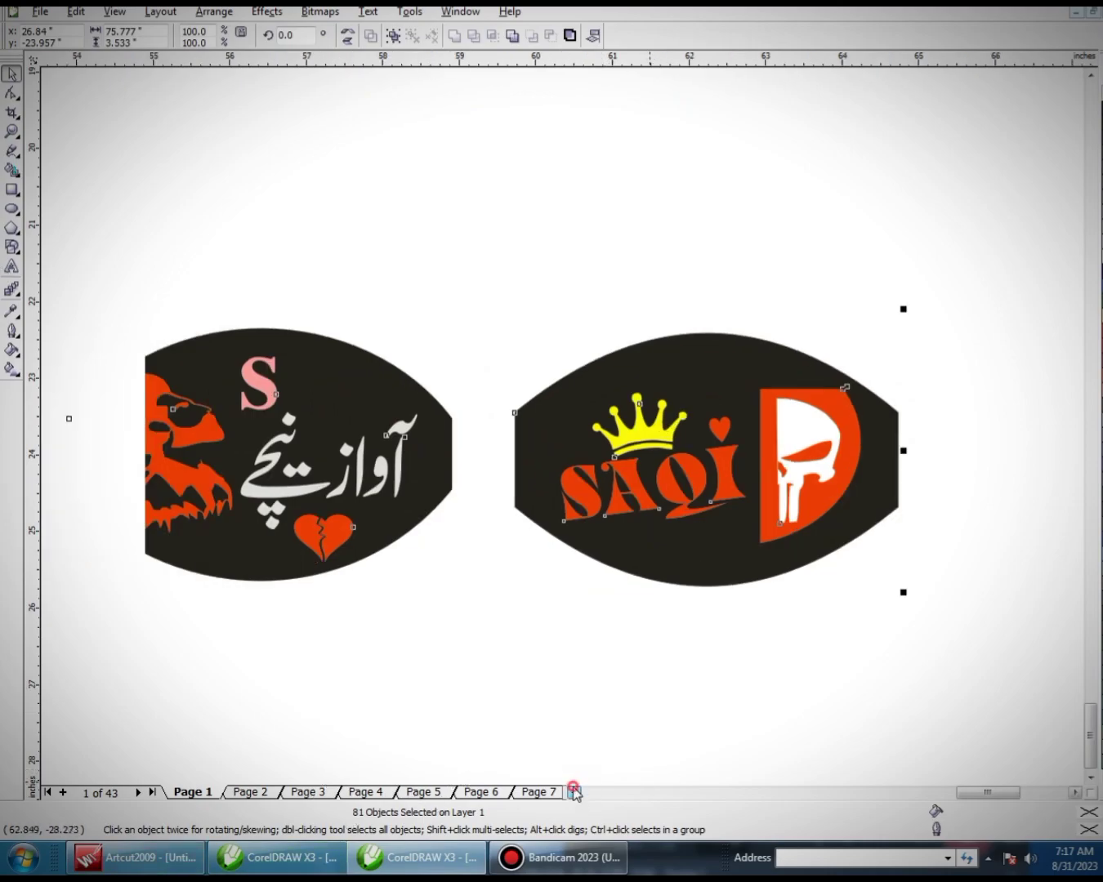
pyautogui.click(573, 791)
pyautogui.click(573, 793)
pyautogui.click(575, 792)
pyautogui.click(574, 792)
pyautogui.click(574, 793)
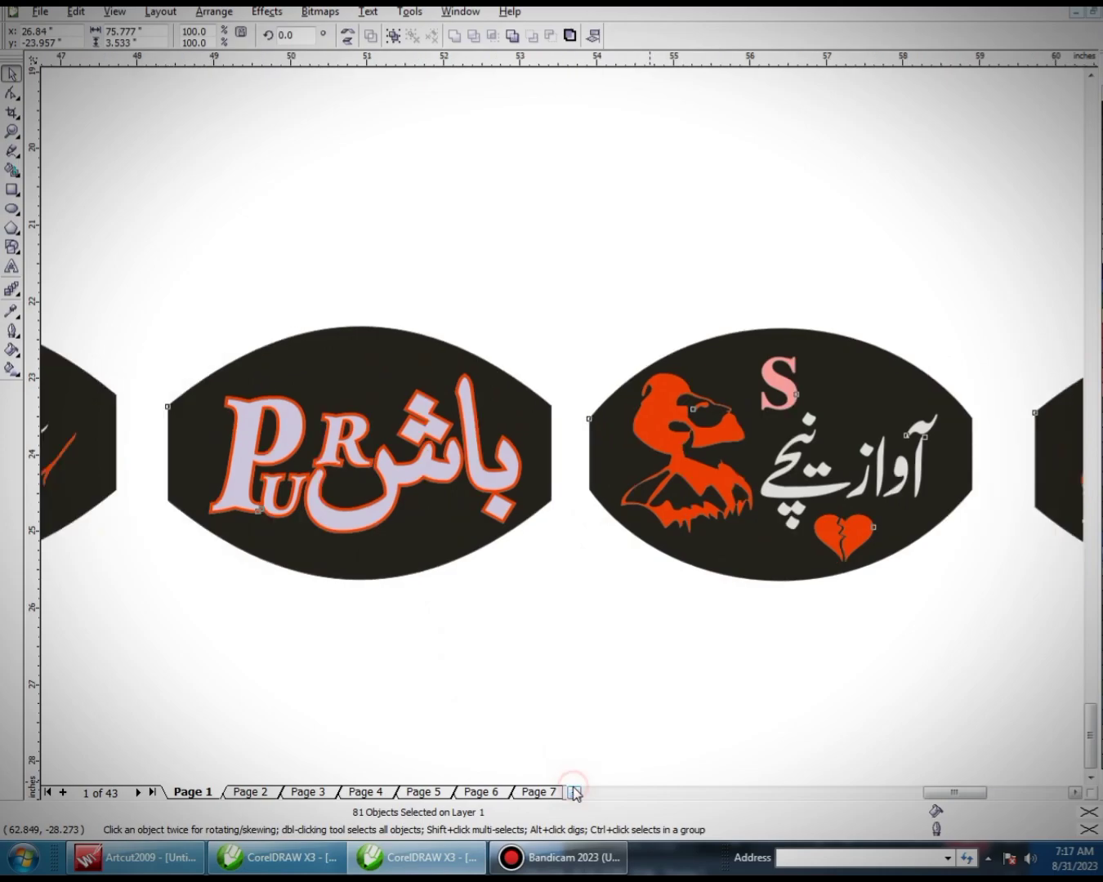
pyautogui.click(573, 792)
pyautogui.hscroll(-4, 573, 792)
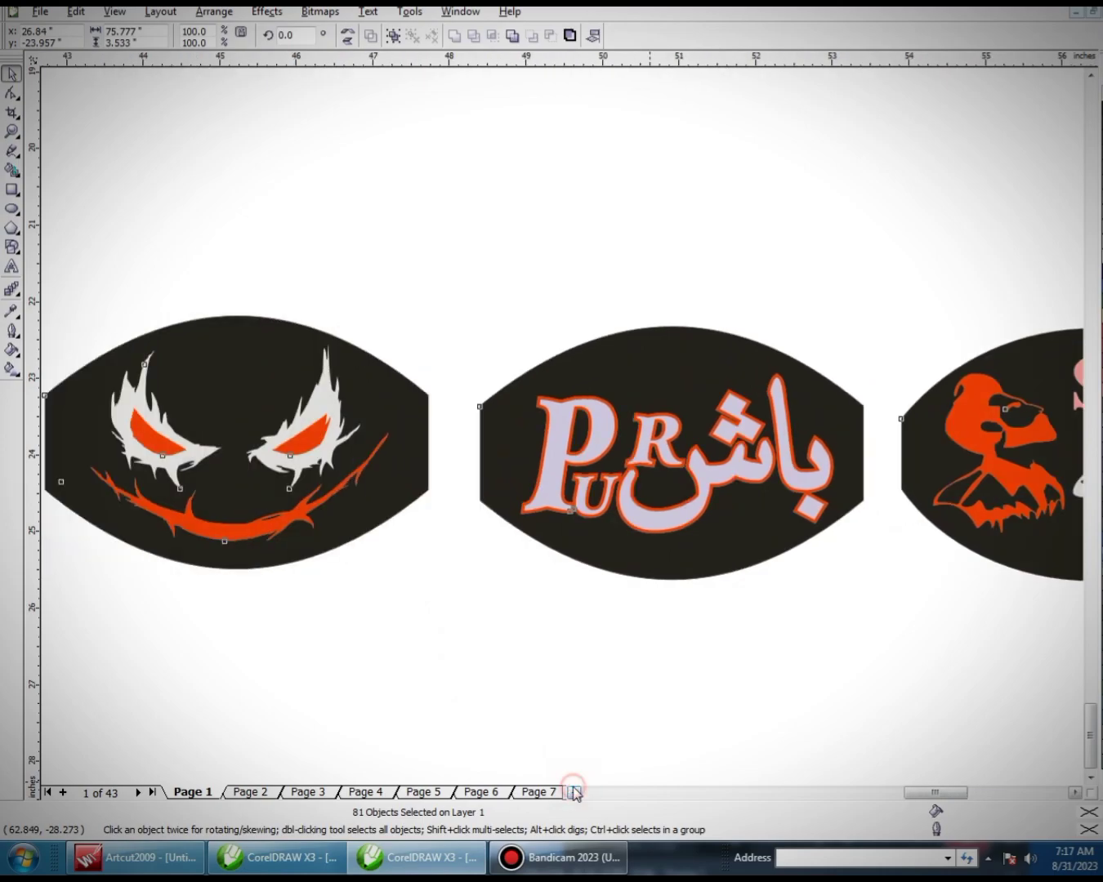
pyautogui.hscroll(-1, 574, 794)
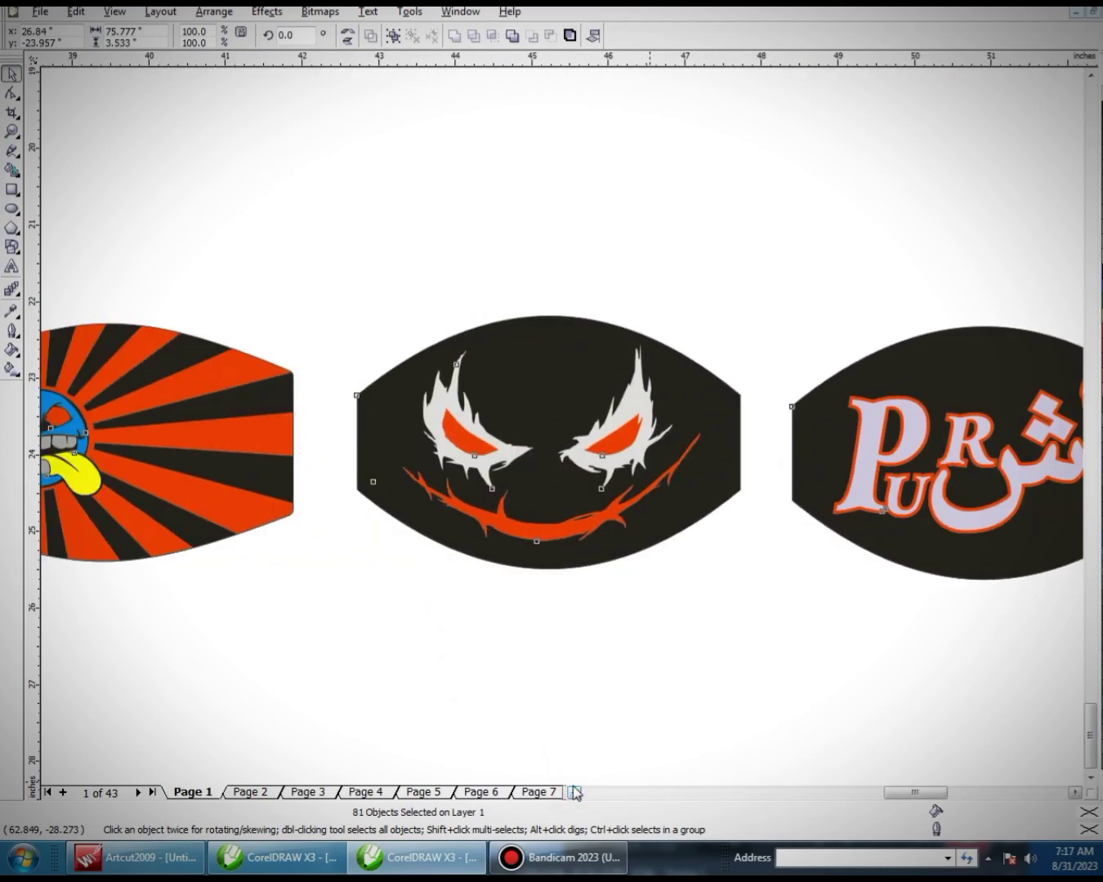
pyautogui.hscroll(-6, 574, 791)
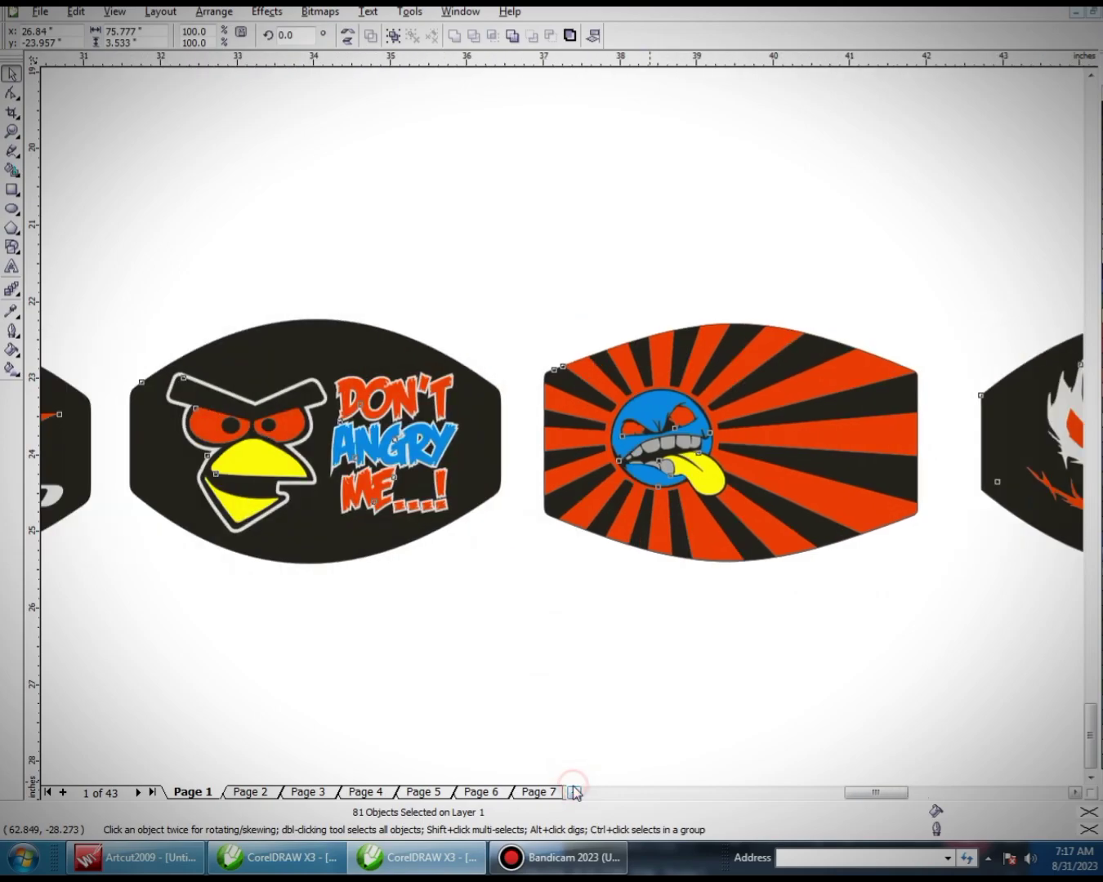
pyautogui.hscroll(-8, 575, 792)
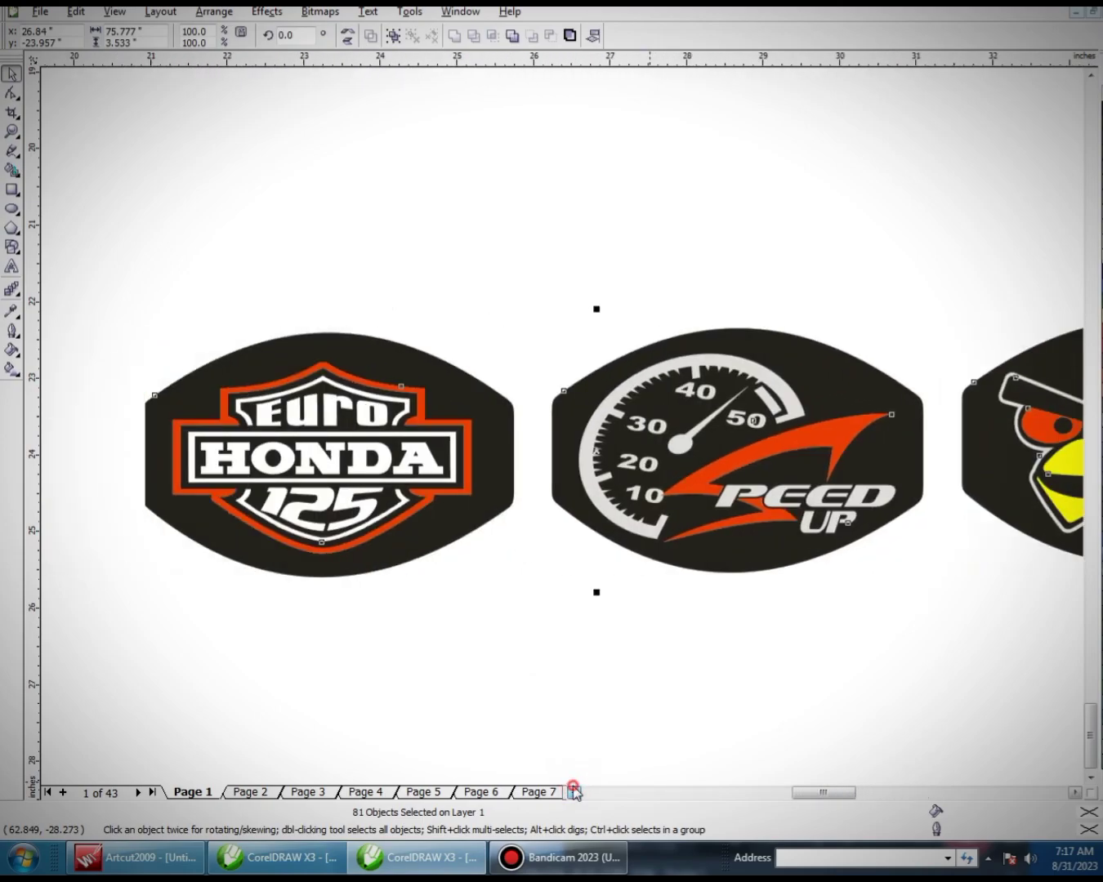
pyautogui.hscroll(-7, 575, 792)
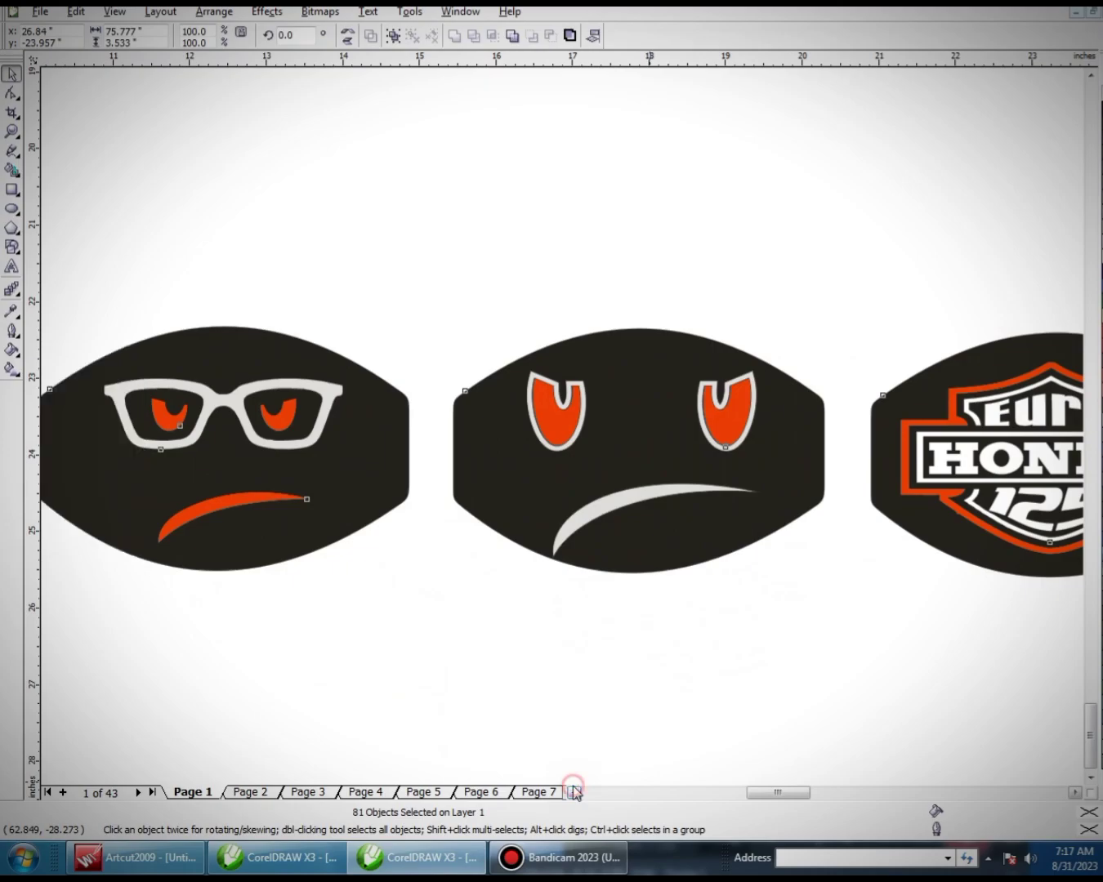
pyautogui.hscroll(-8, 574, 792)
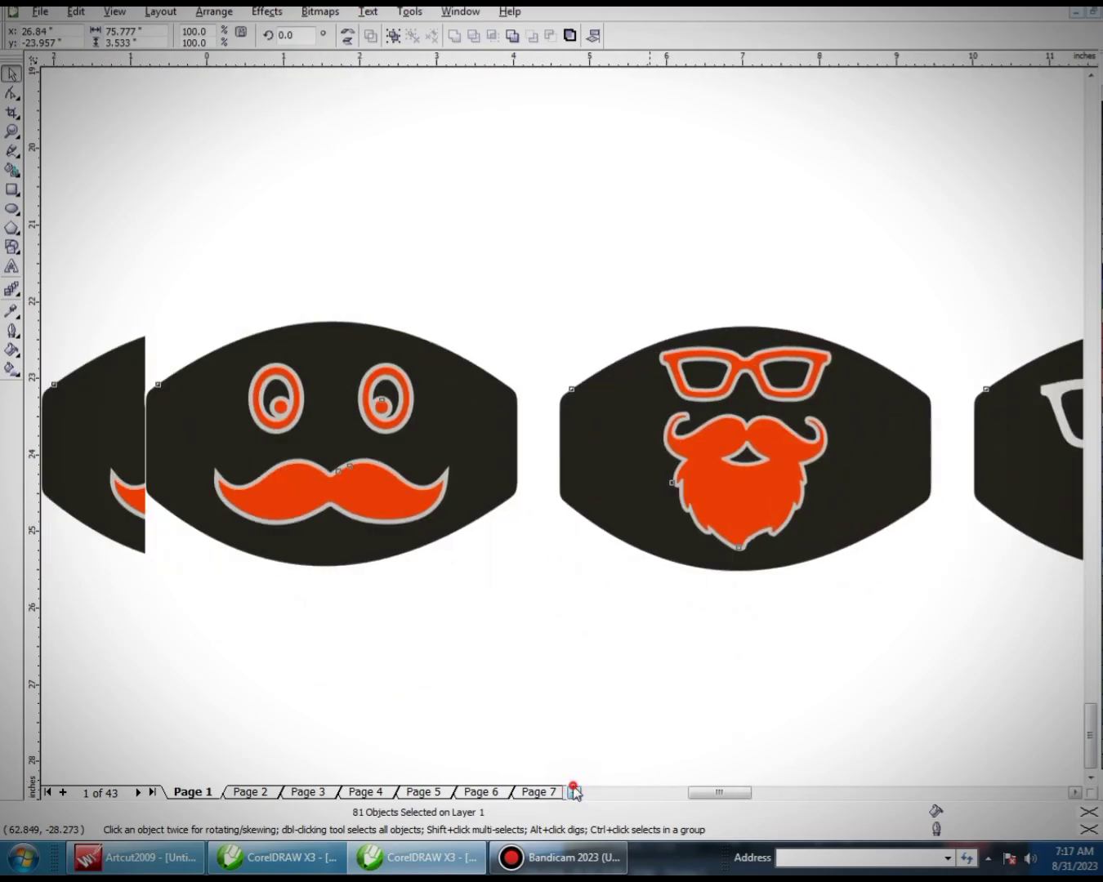
pyautogui.hscroll(-7, 574, 792)
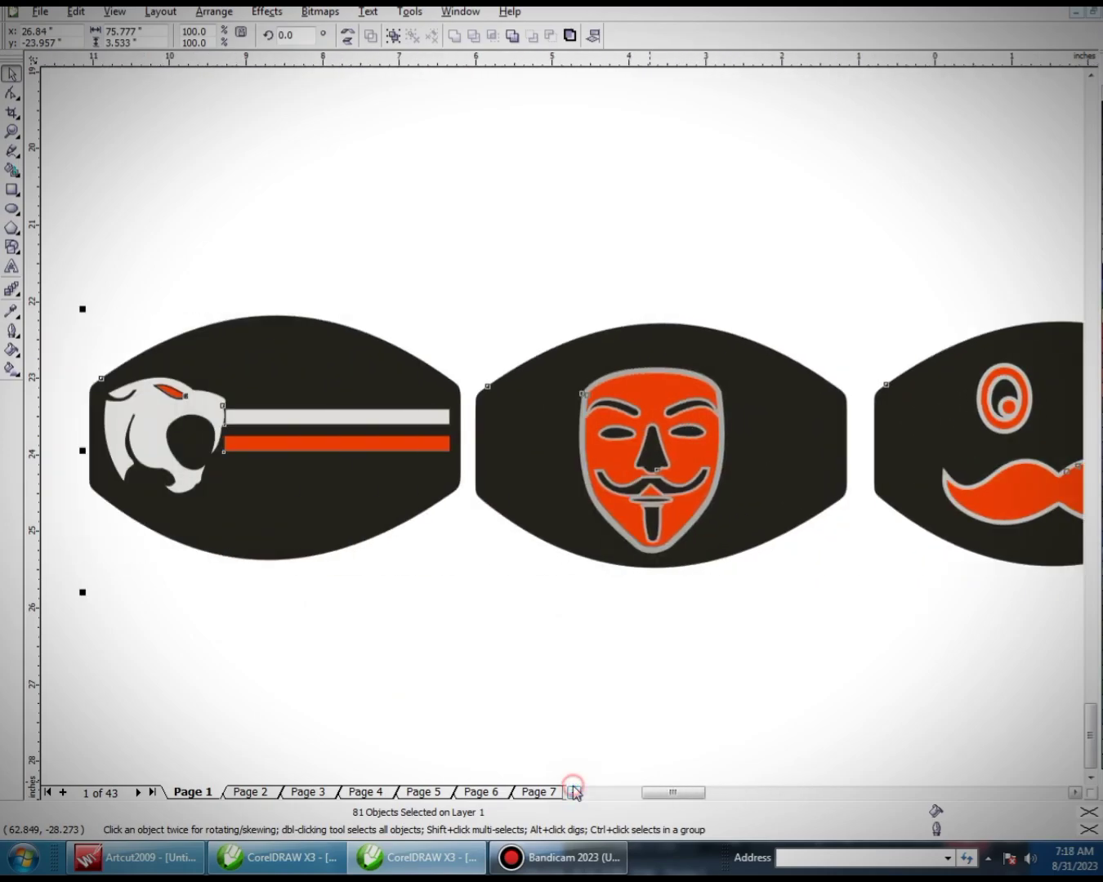
pyautogui.hscroll(-2, 574, 791)
# Step: Undo the move of the separated design row to put it back at the top of the panel
pyautogui.press('F4')
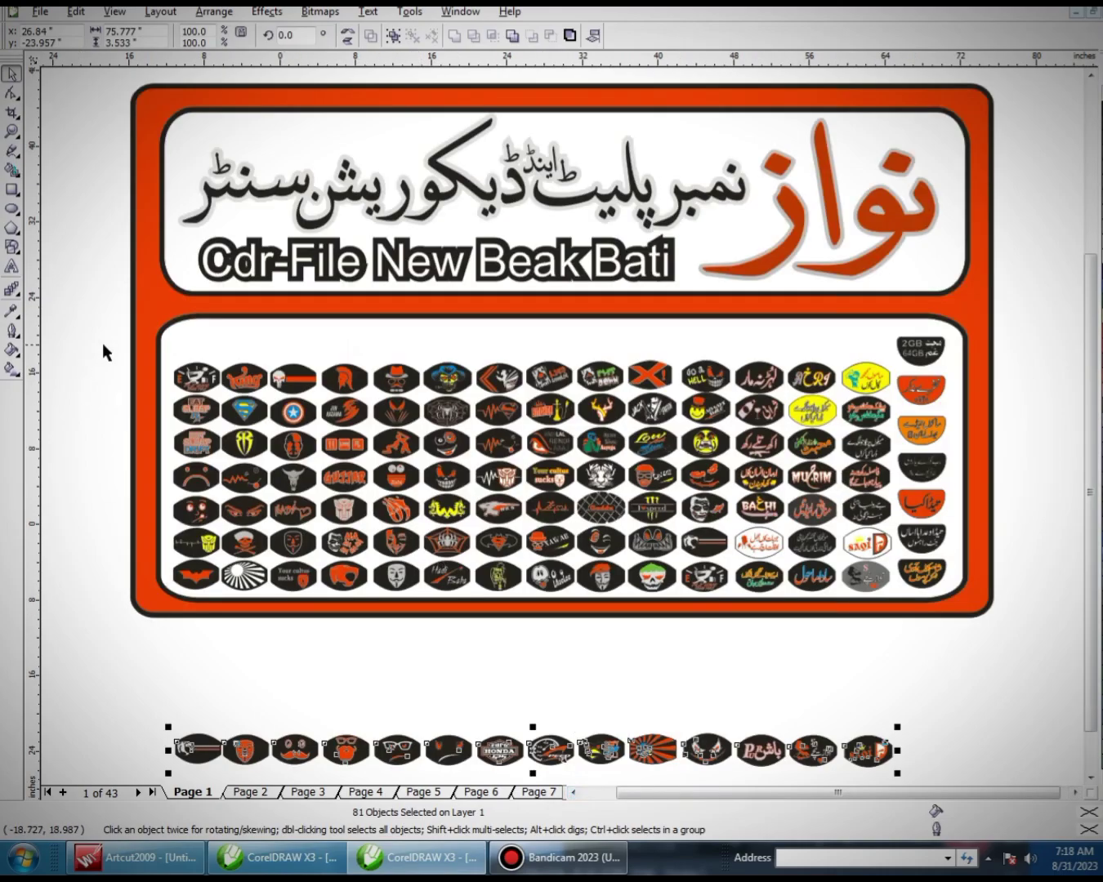
pyautogui.moveTo(105, 343)
pyautogui.mouseDown()
pyautogui.moveTo(621, 321)
pyautogui.moveTo(357, 316)
pyautogui.mouseUp()
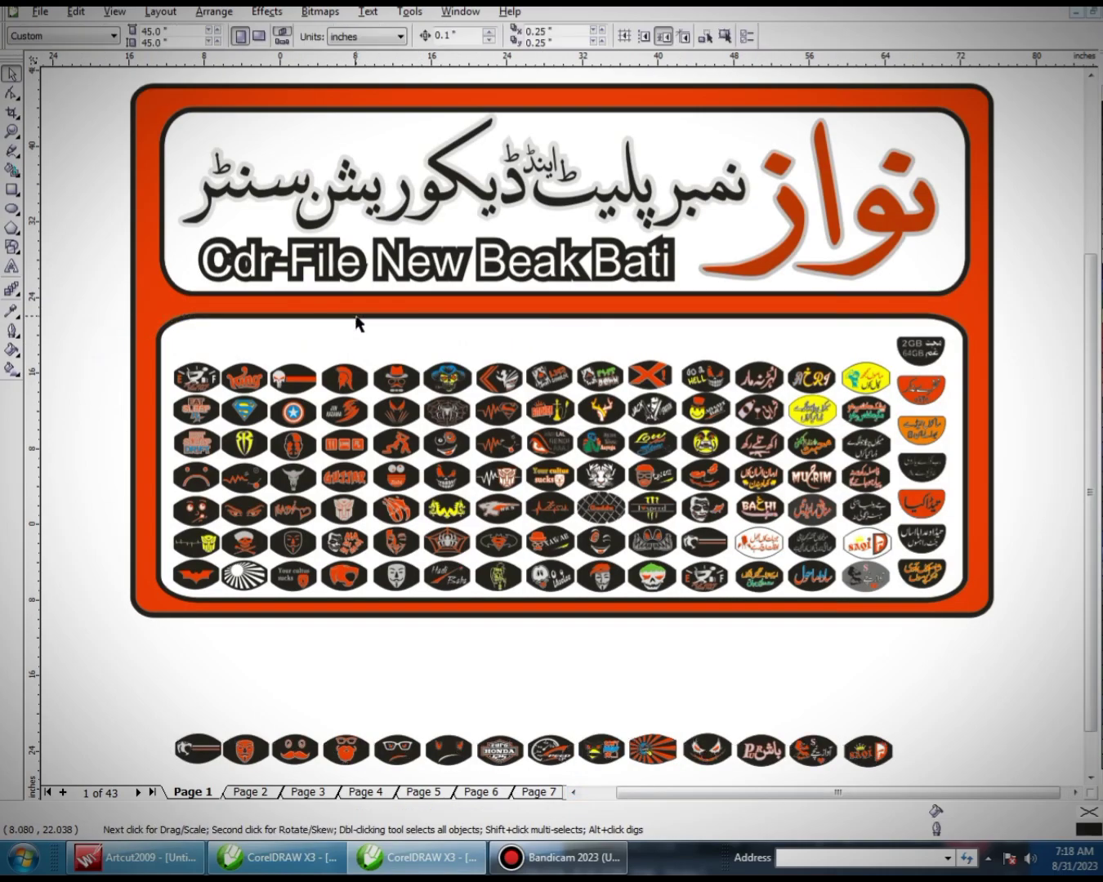
pyautogui.hotkey('ctrl', 'z')
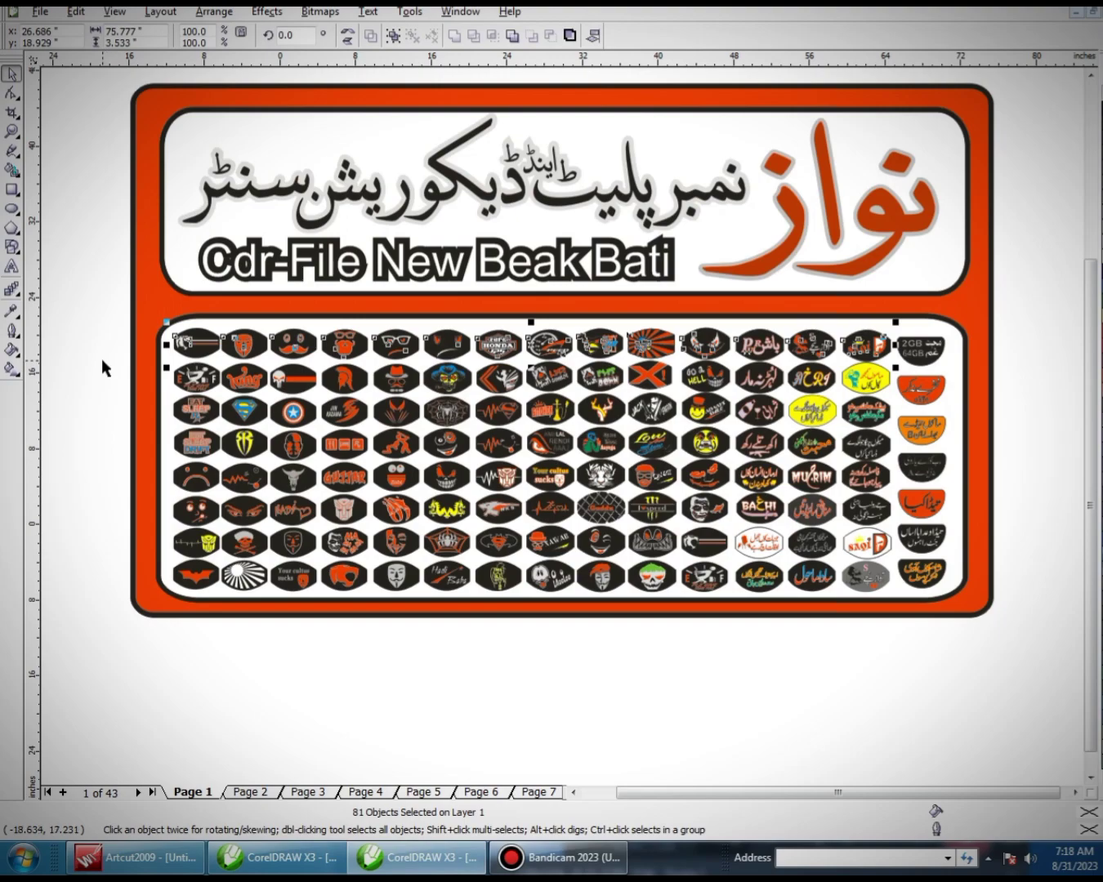
# Step: Select the second and third rows of designs in the panel and examine the sticker artwork up close
pyautogui.moveTo(89, 355); pyautogui.dragTo(953, 435)
pyautogui.scroll(3, 953, 434)
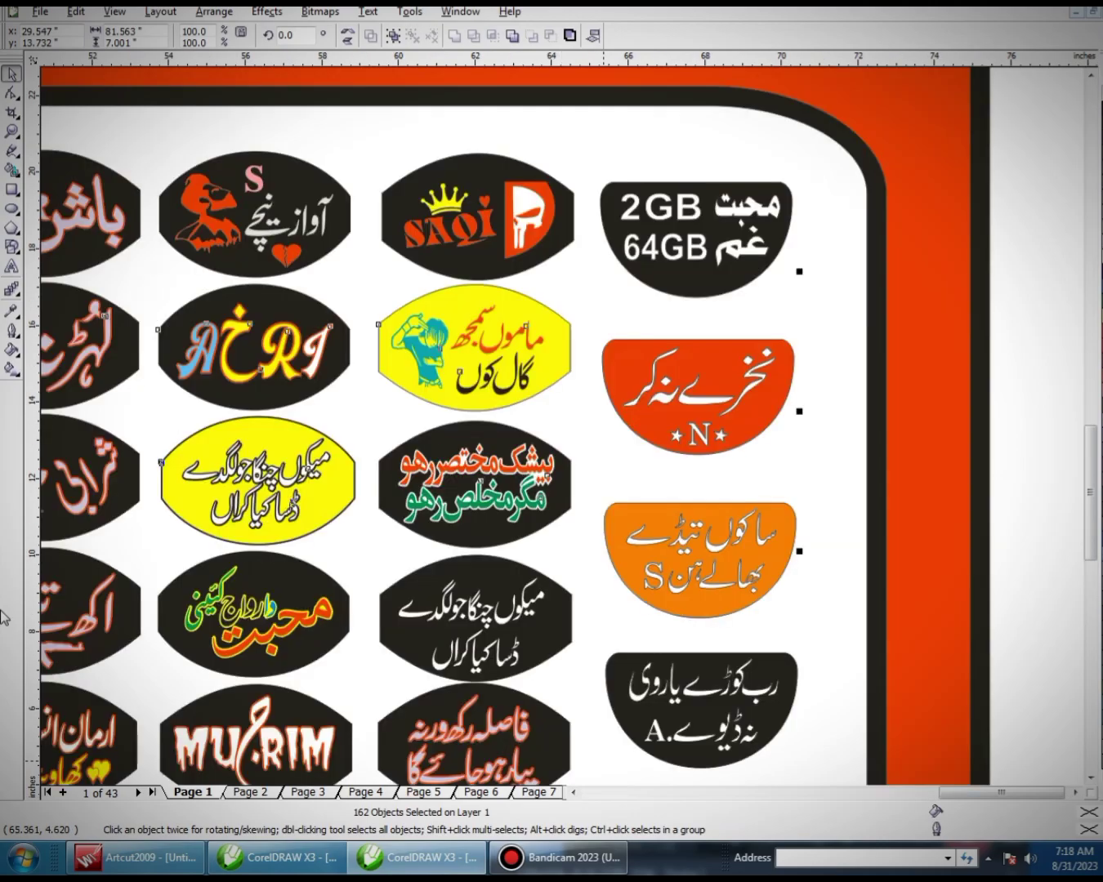
pyautogui.click(575, 792)
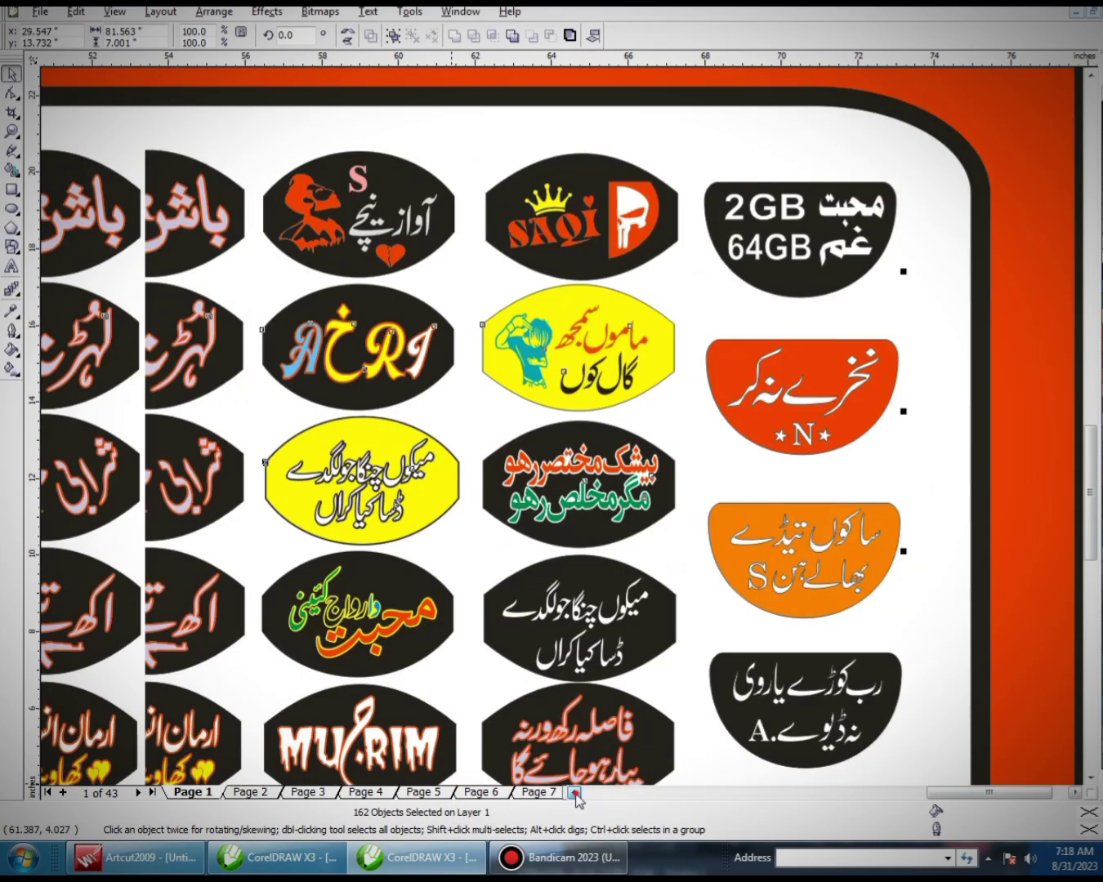
pyautogui.click(575, 794)
pyautogui.click(574, 793)
pyautogui.click(575, 793)
pyautogui.click(575, 793)
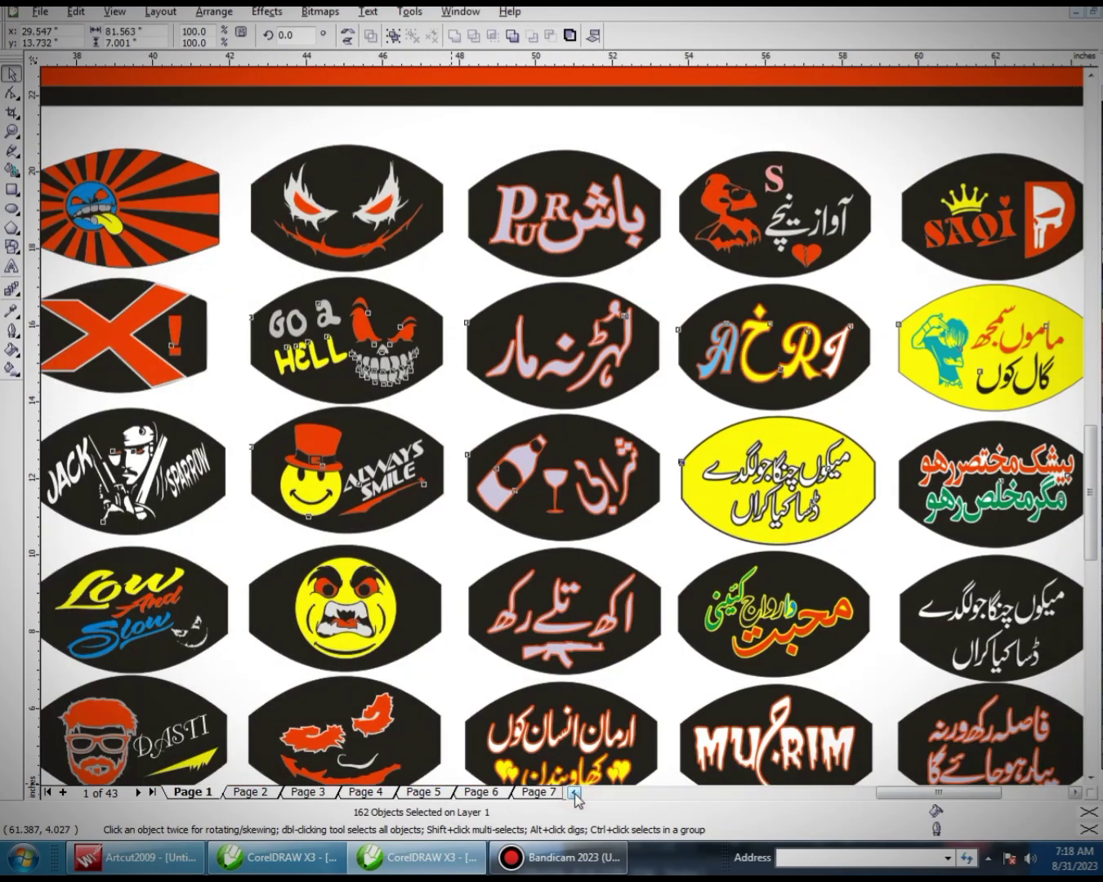
pyautogui.click(574, 793)
pyautogui.click(575, 793)
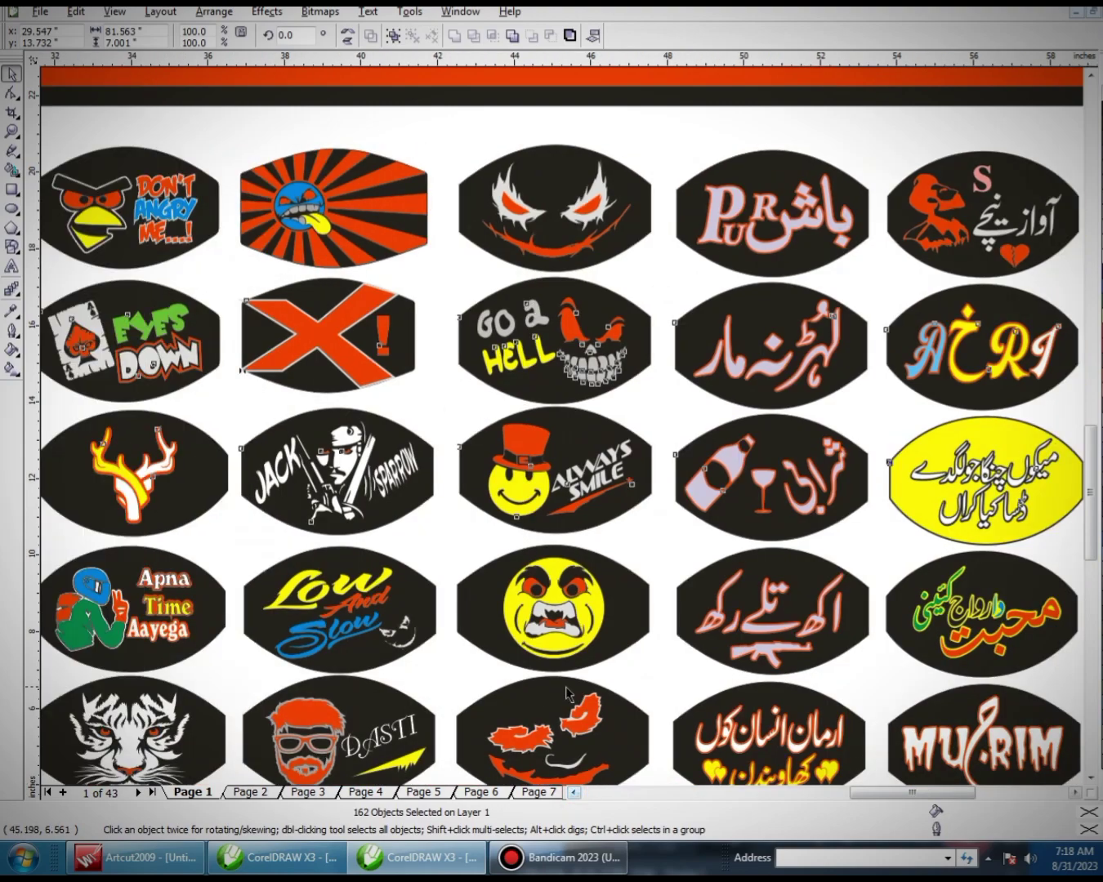
# Step: Try a red fill on the MUJRIM lettering, and settle on yellow
pyautogui.click(551, 705)
pyautogui.click(678, 772)
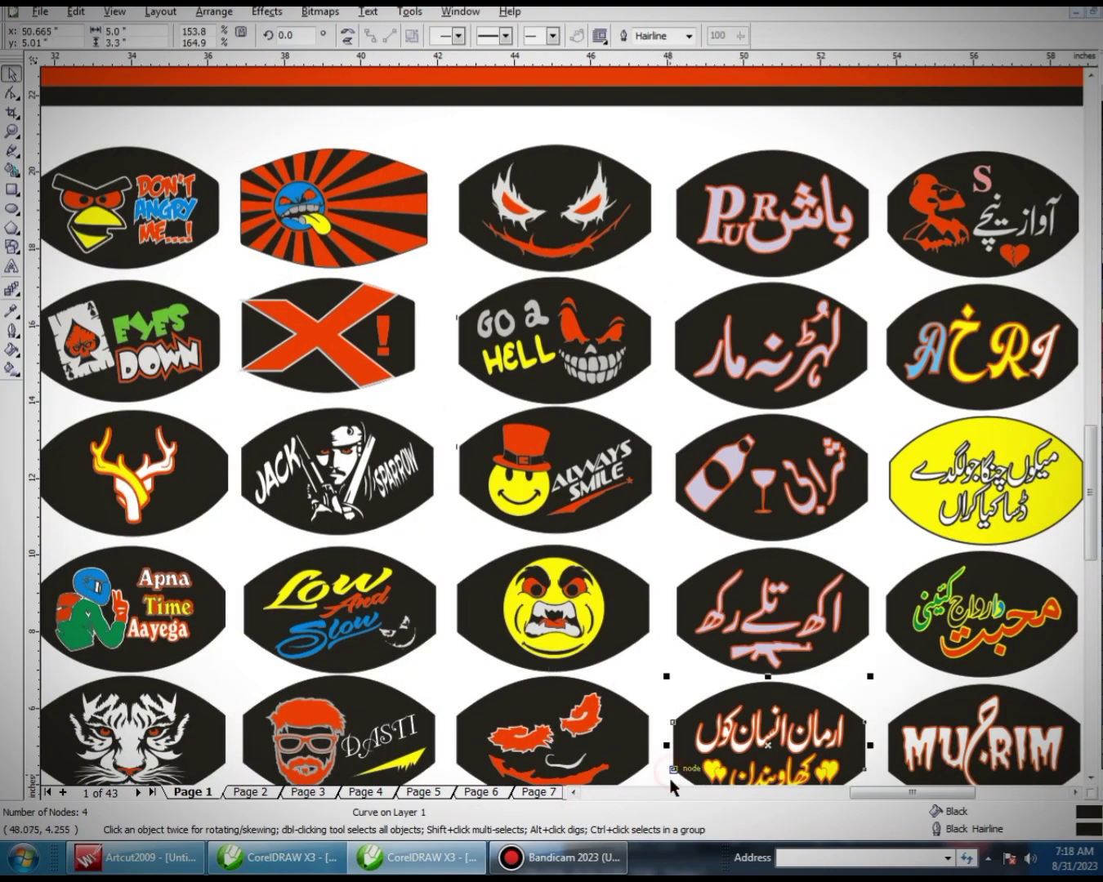
pyautogui.click(962, 738)
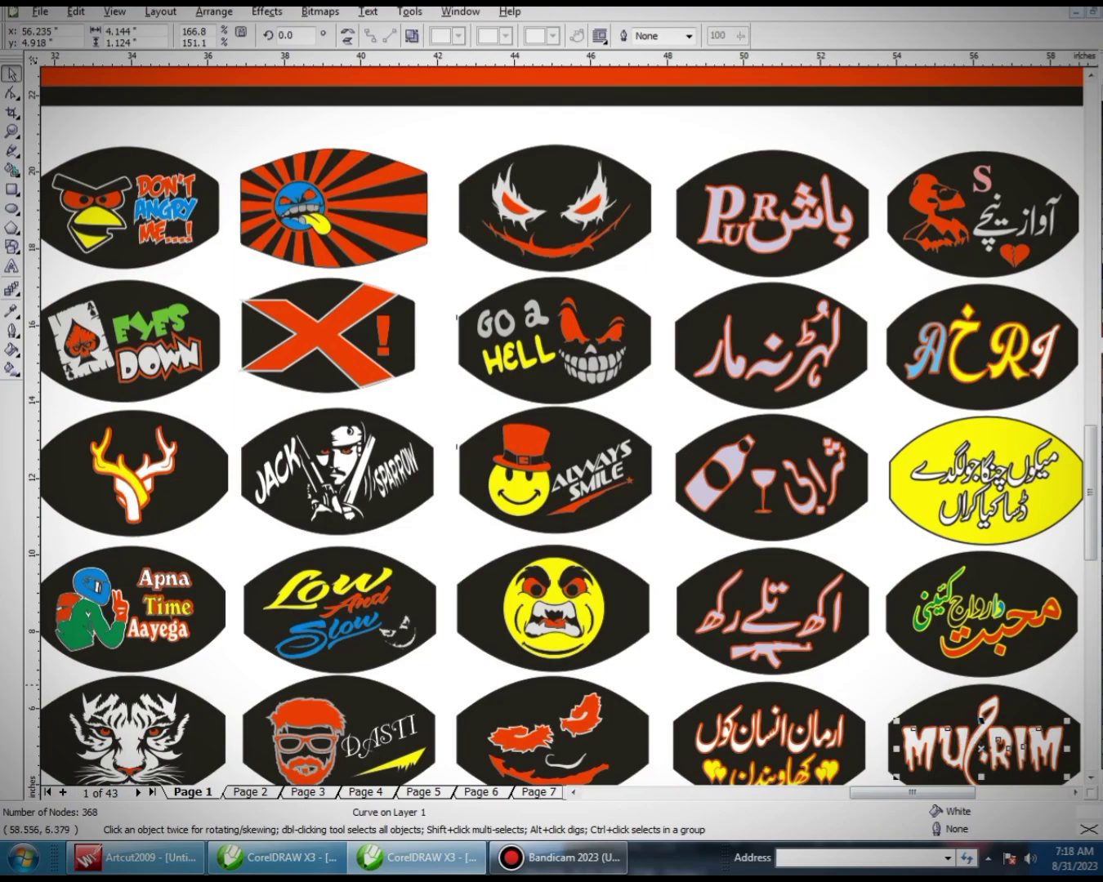
pyautogui.click(1099, 354)
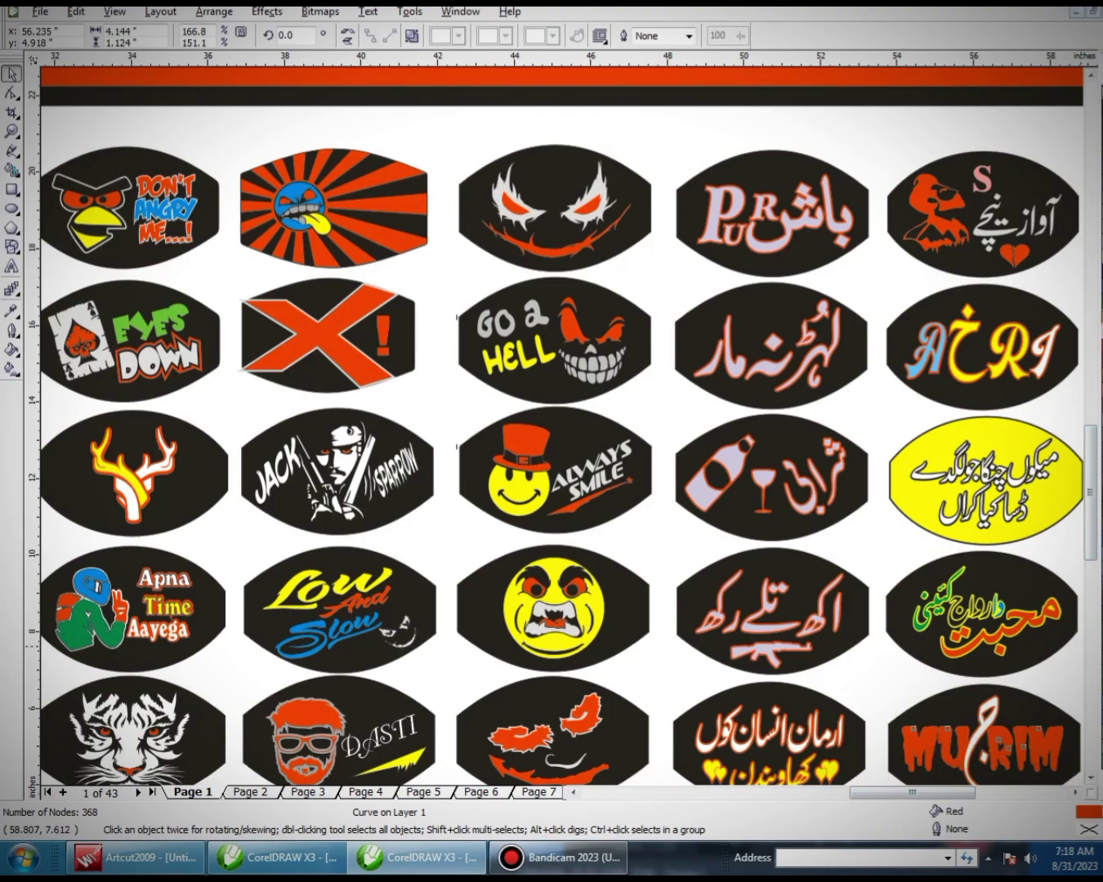
pyautogui.click(1097, 318)
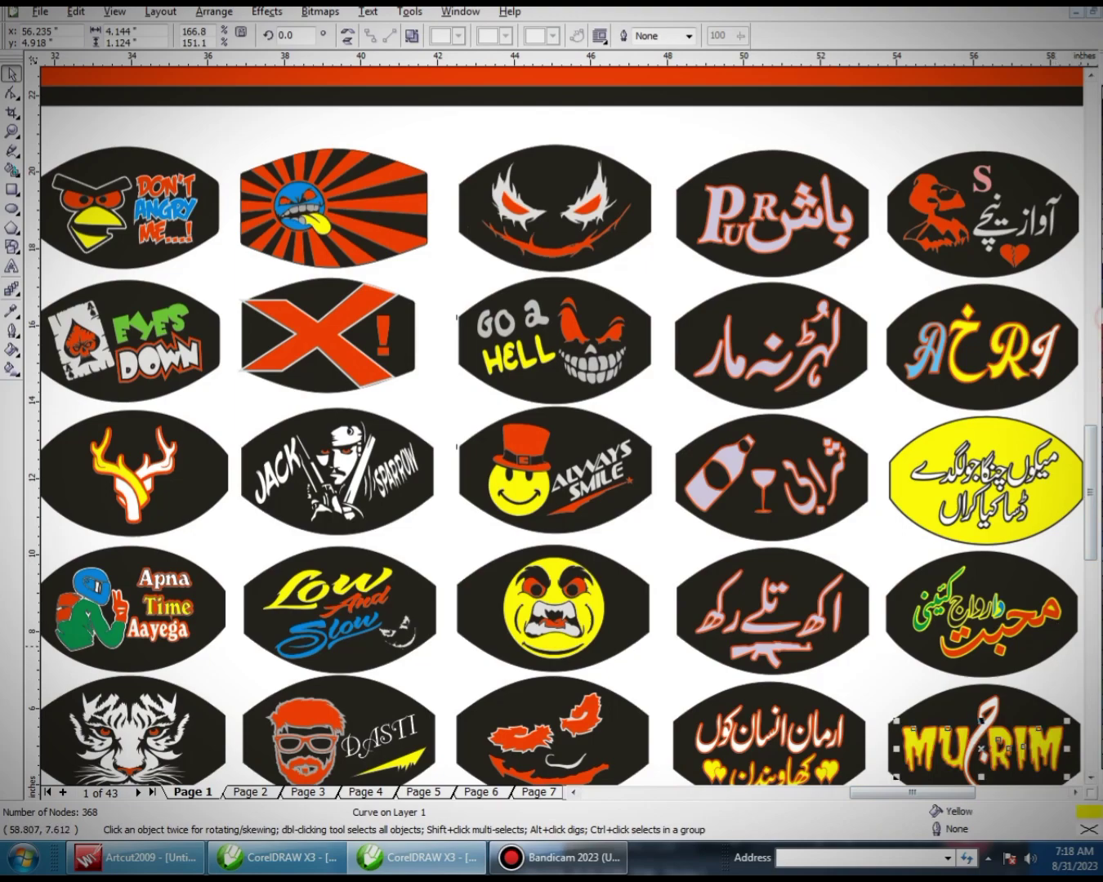
# Step: Recolour the Urdu lettering above the rifle blue
pyautogui.click(765, 622)
pyautogui.click(1100, 375)
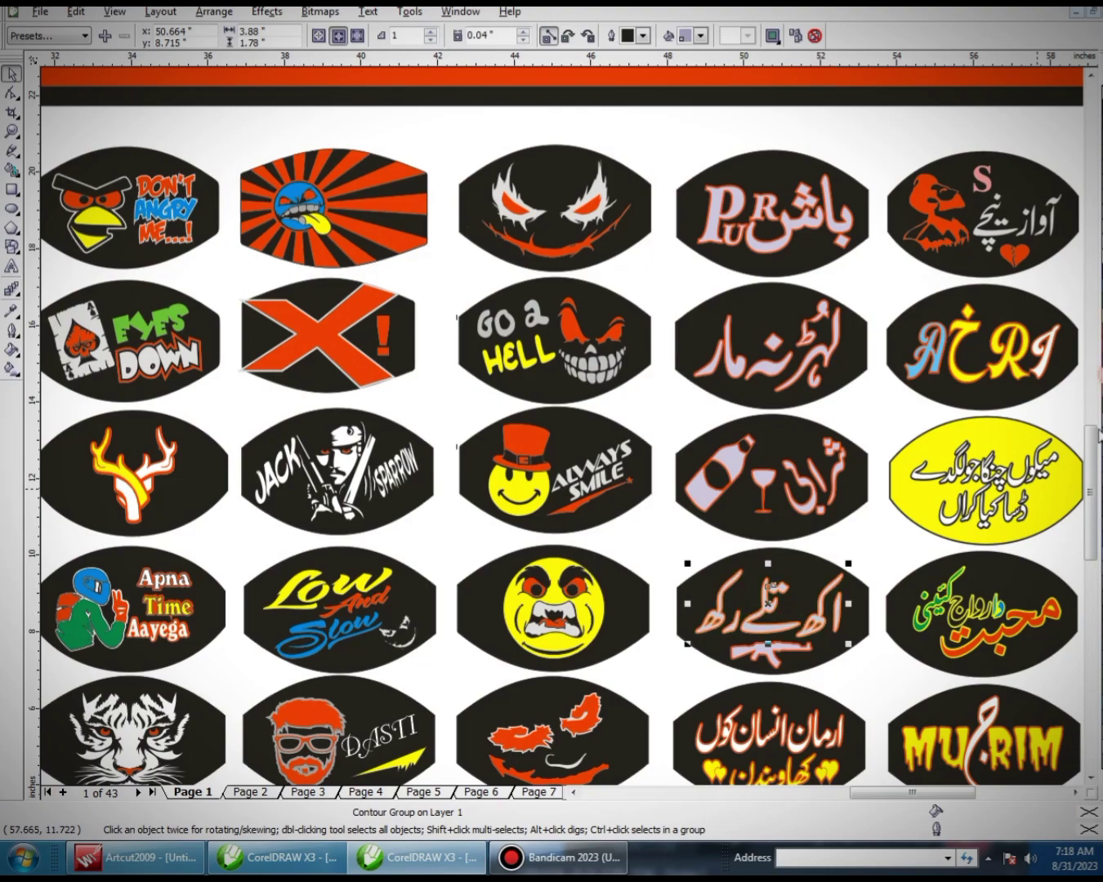
pyautogui.click(1099, 459)
pyautogui.click(1099, 545)
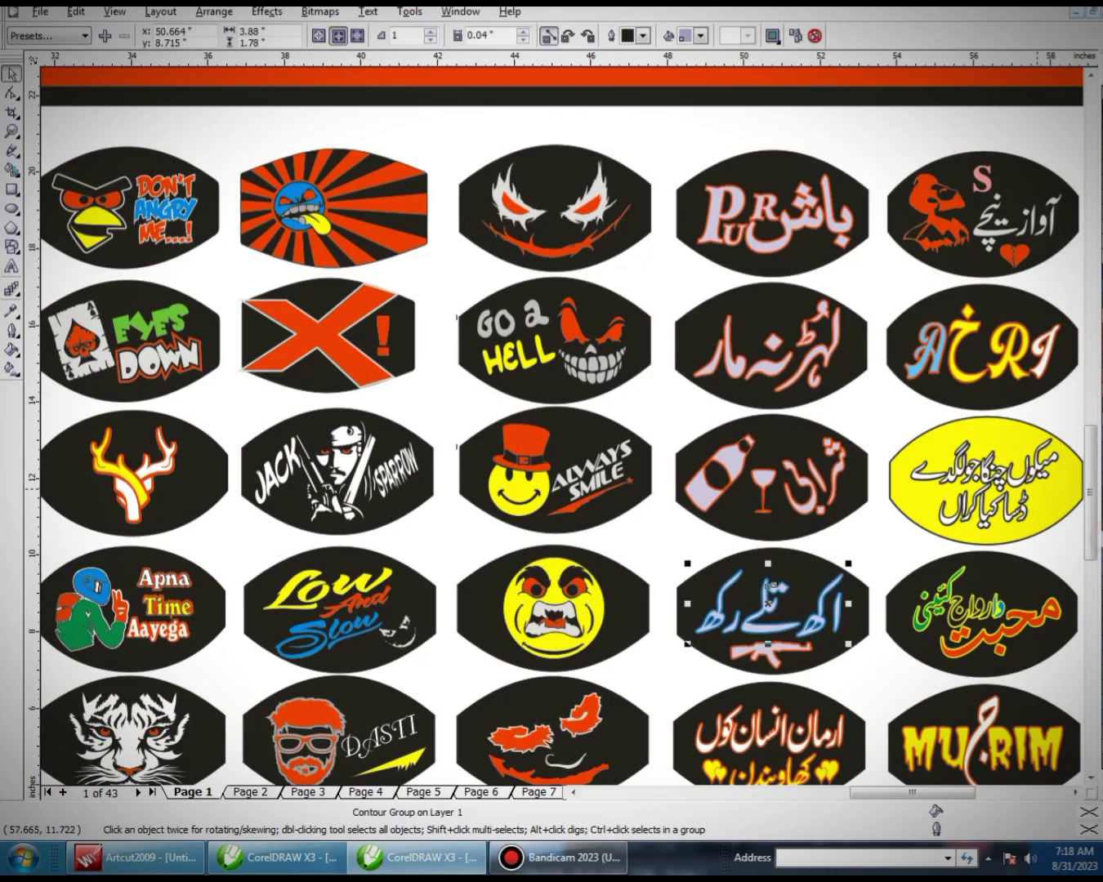
# Step: Try a blue fill on the hat in the Always Smile design, and settle on Sea Green
pyautogui.click(517, 481)
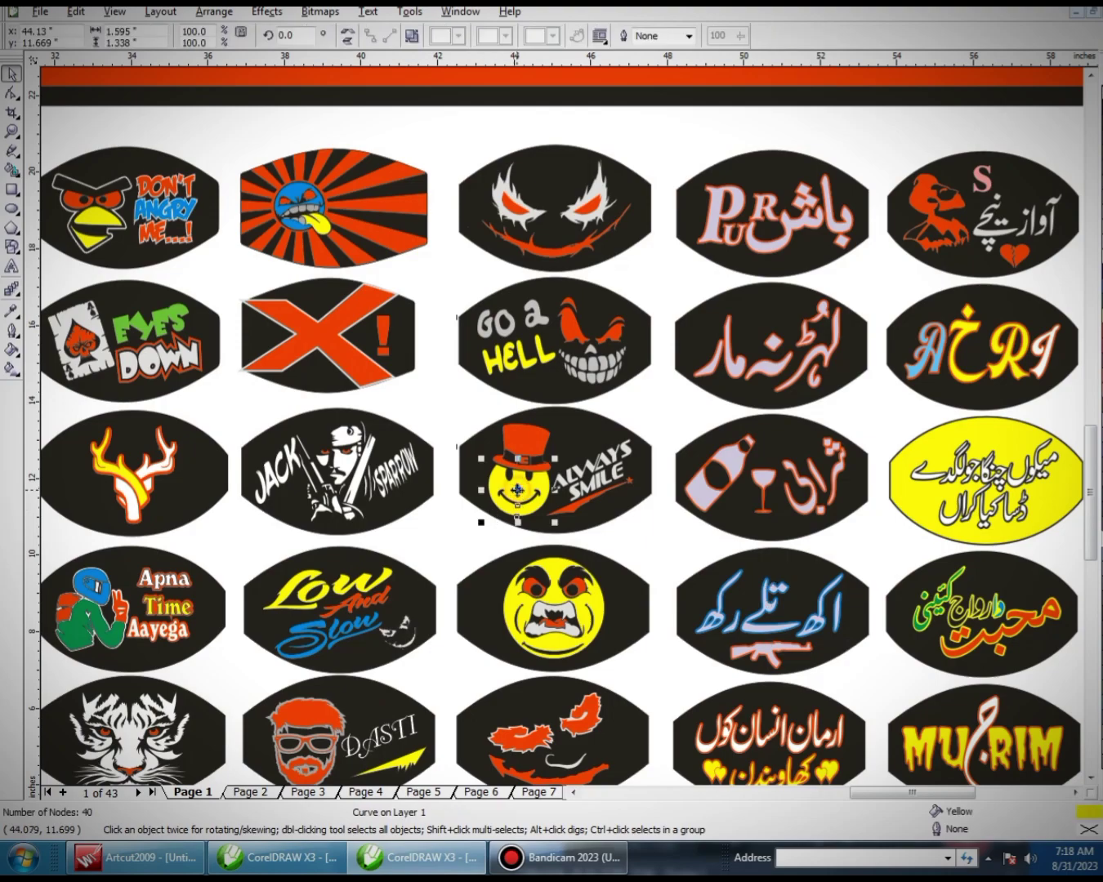
pyautogui.click(1097, 305)
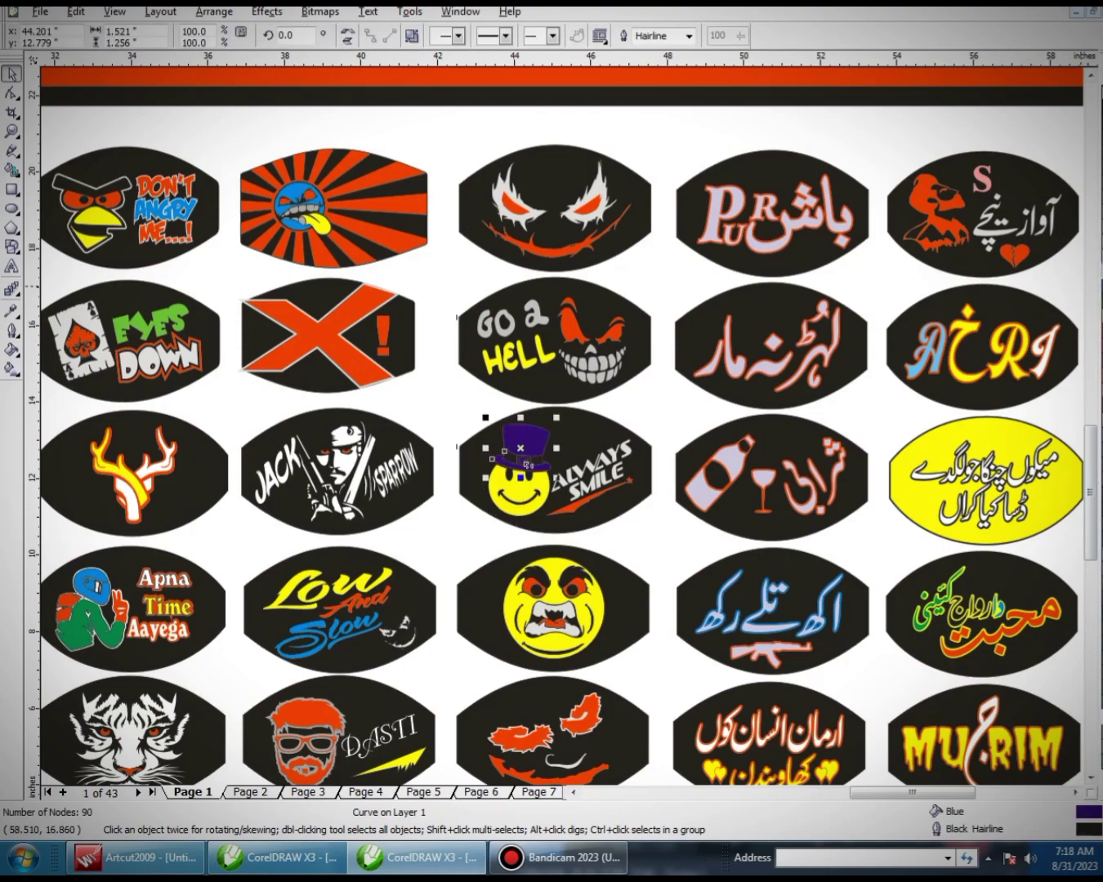
pyautogui.click(1100, 271)
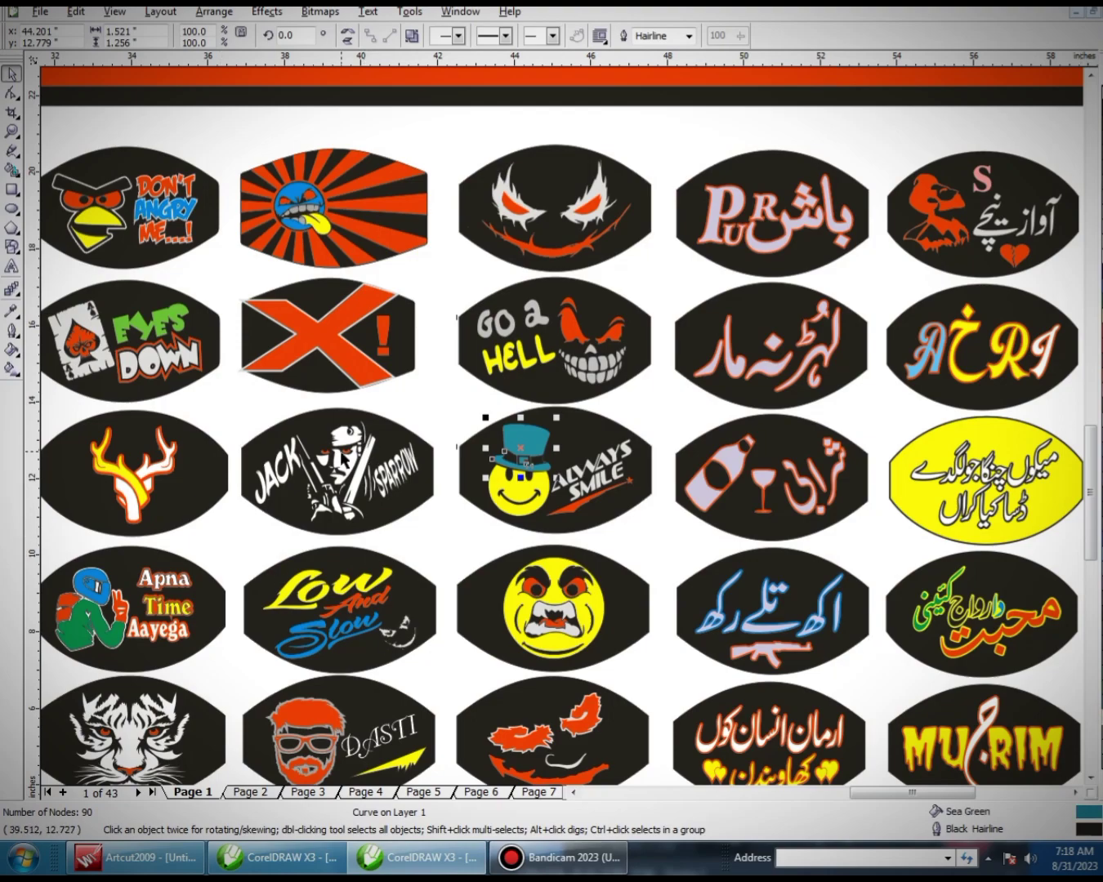
# Step: Fill the eye nearest the SPARROW lettering in the Jack Sparrow design with green
pyautogui.scroll(2, 340, 453)
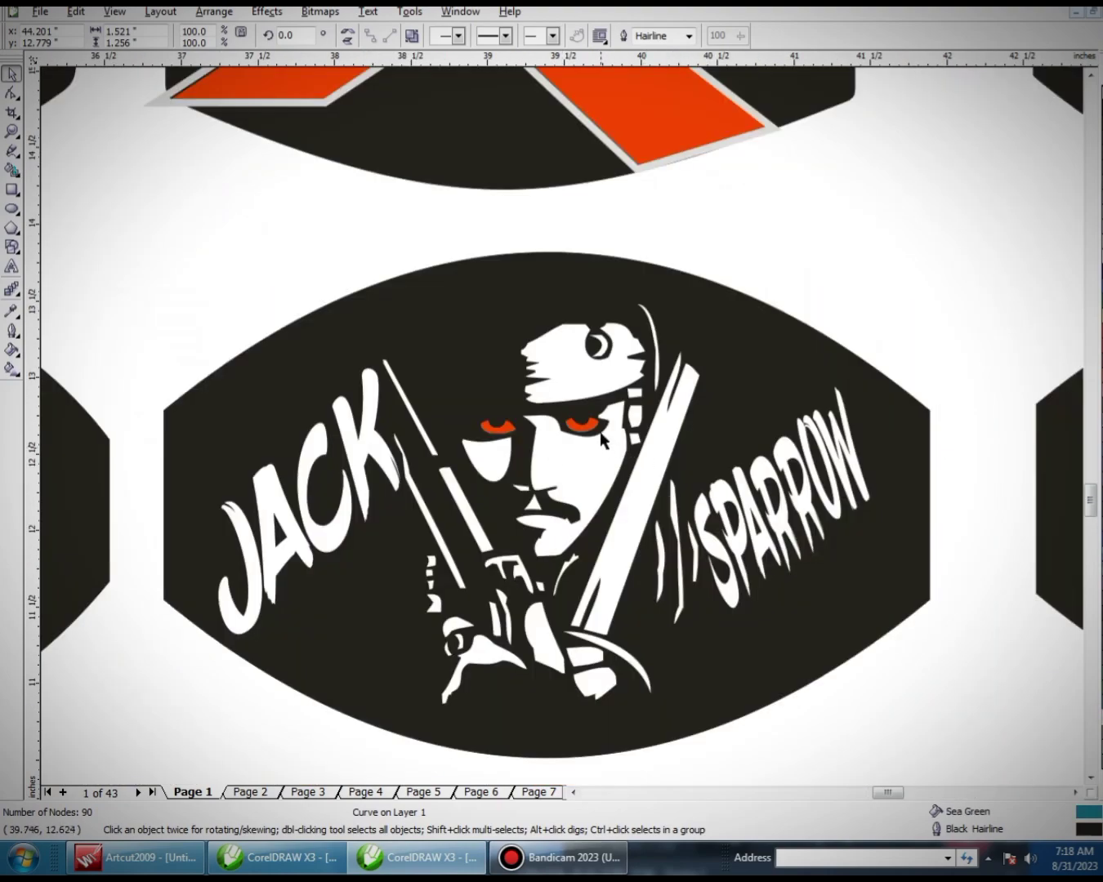
pyautogui.click(595, 426)
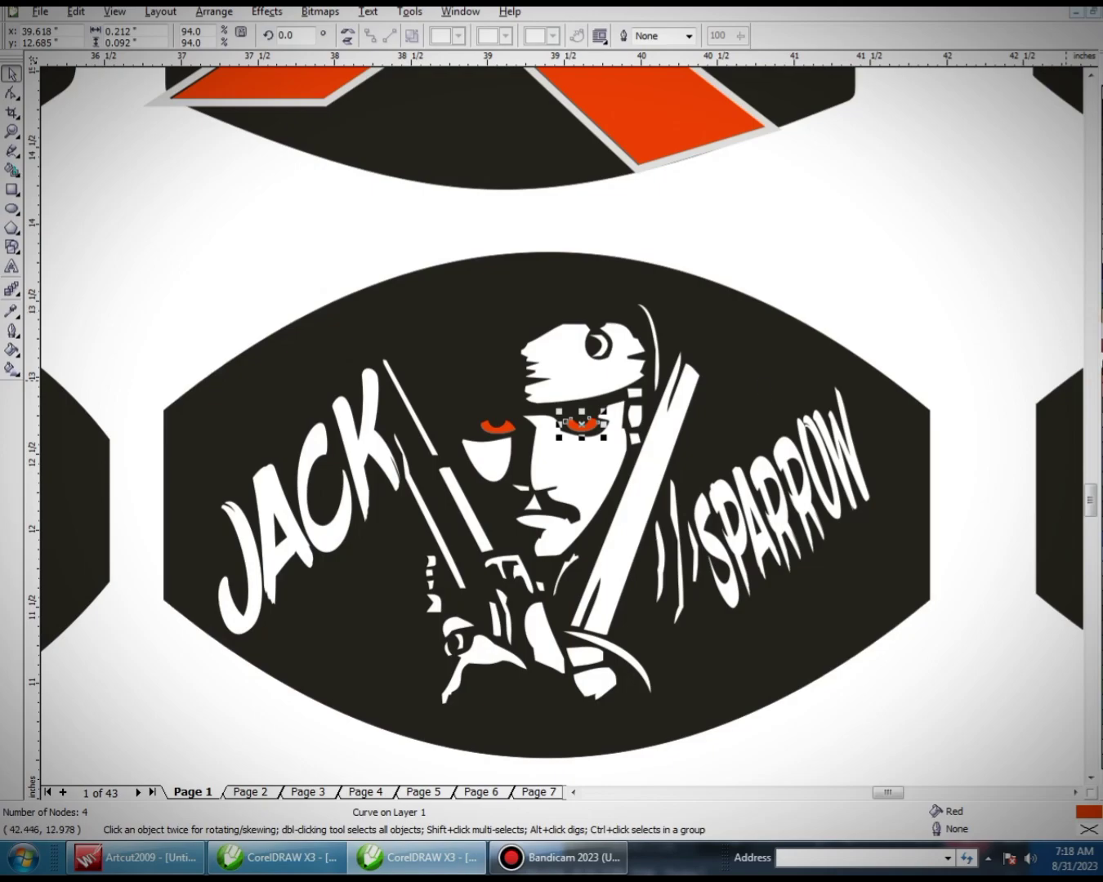
pyautogui.click(583, 545)
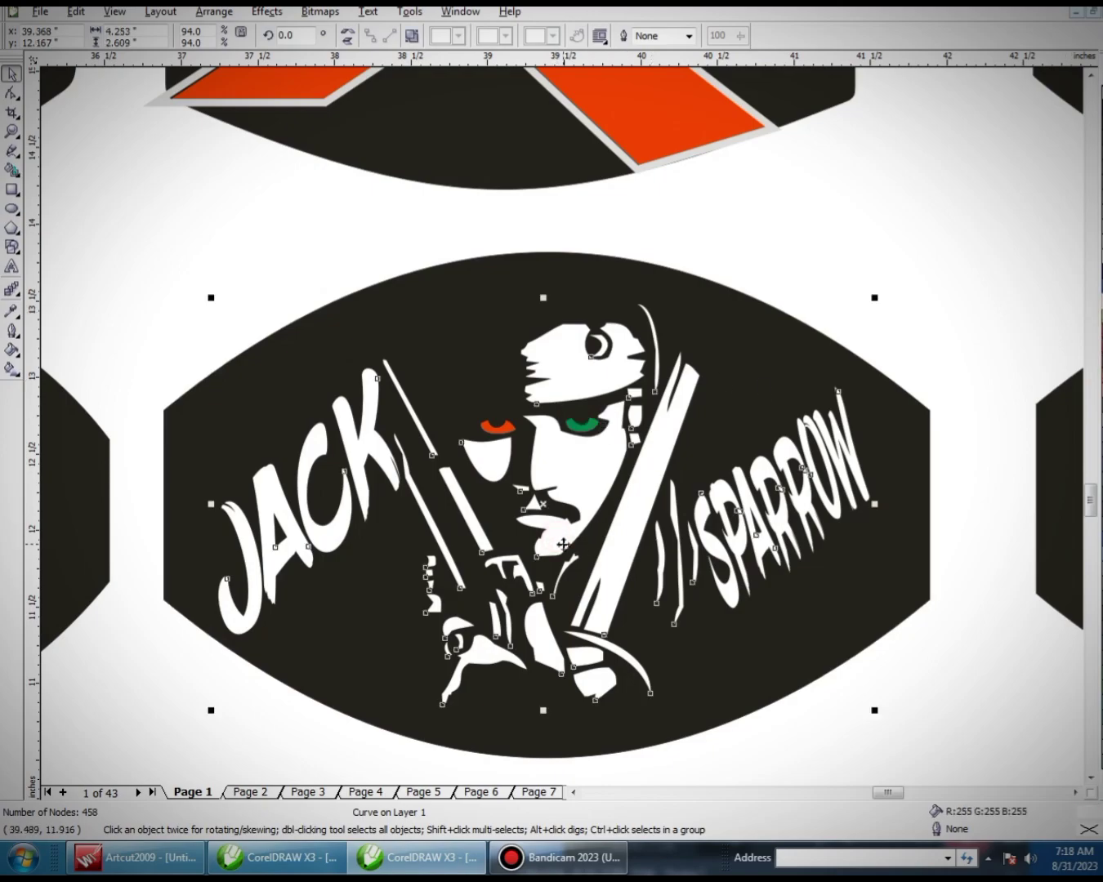
# Step: Try black on the contour shape around the antlers, and settle on a 70% Black fill
pyautogui.scroll(-2, 556, 305)
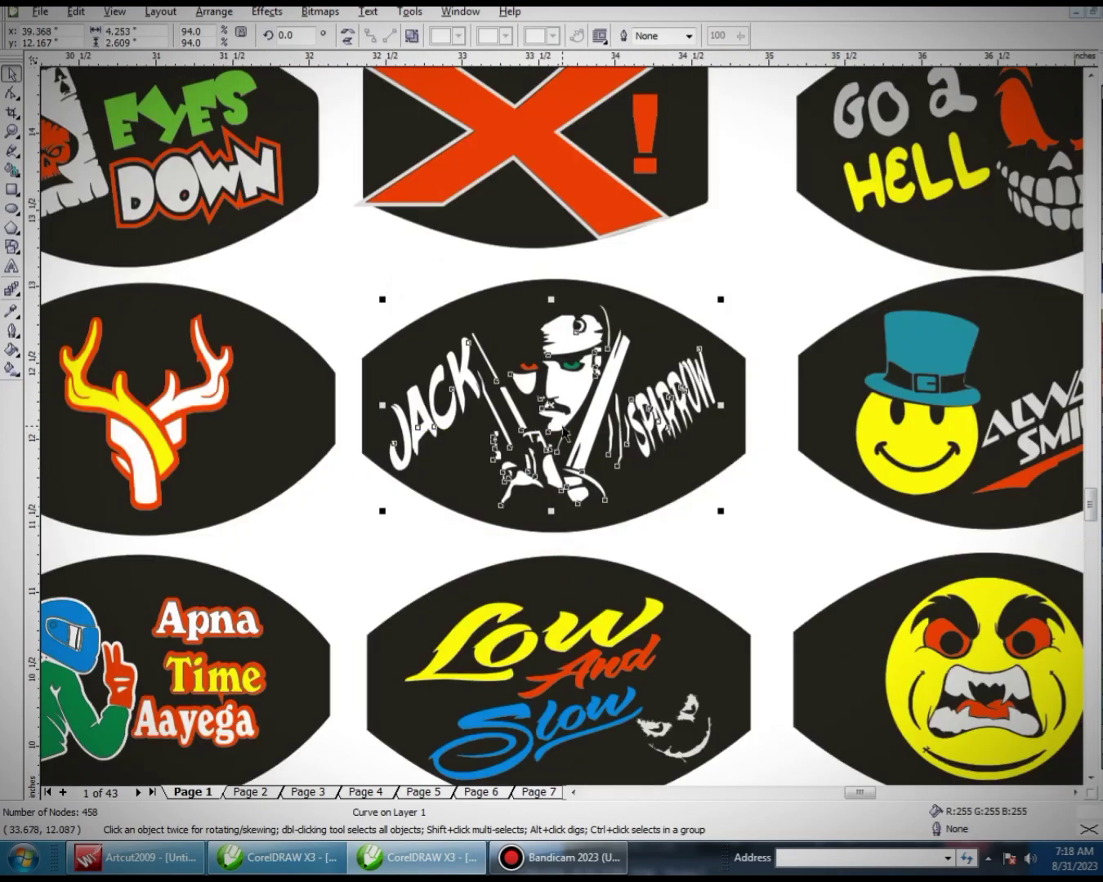
pyautogui.scroll(2, 136, 418)
pyautogui.click(707, 397)
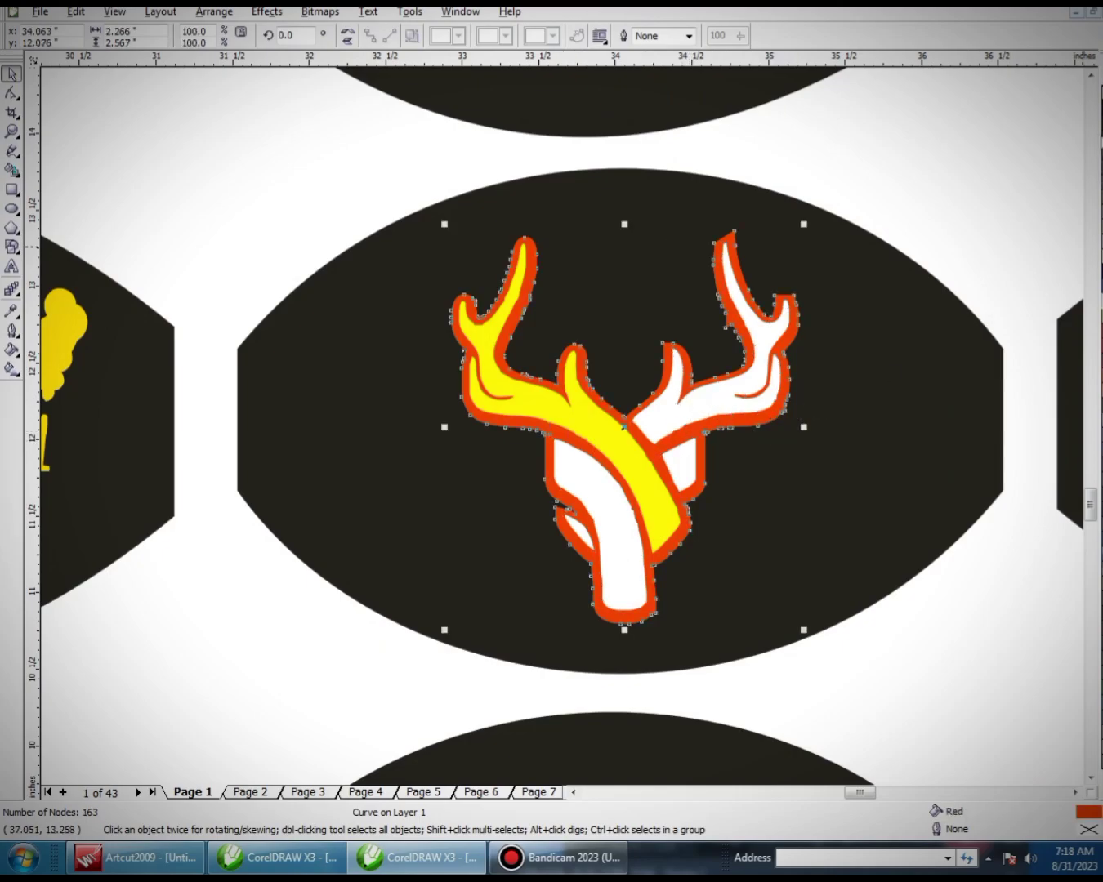
pyautogui.click(1100, 92)
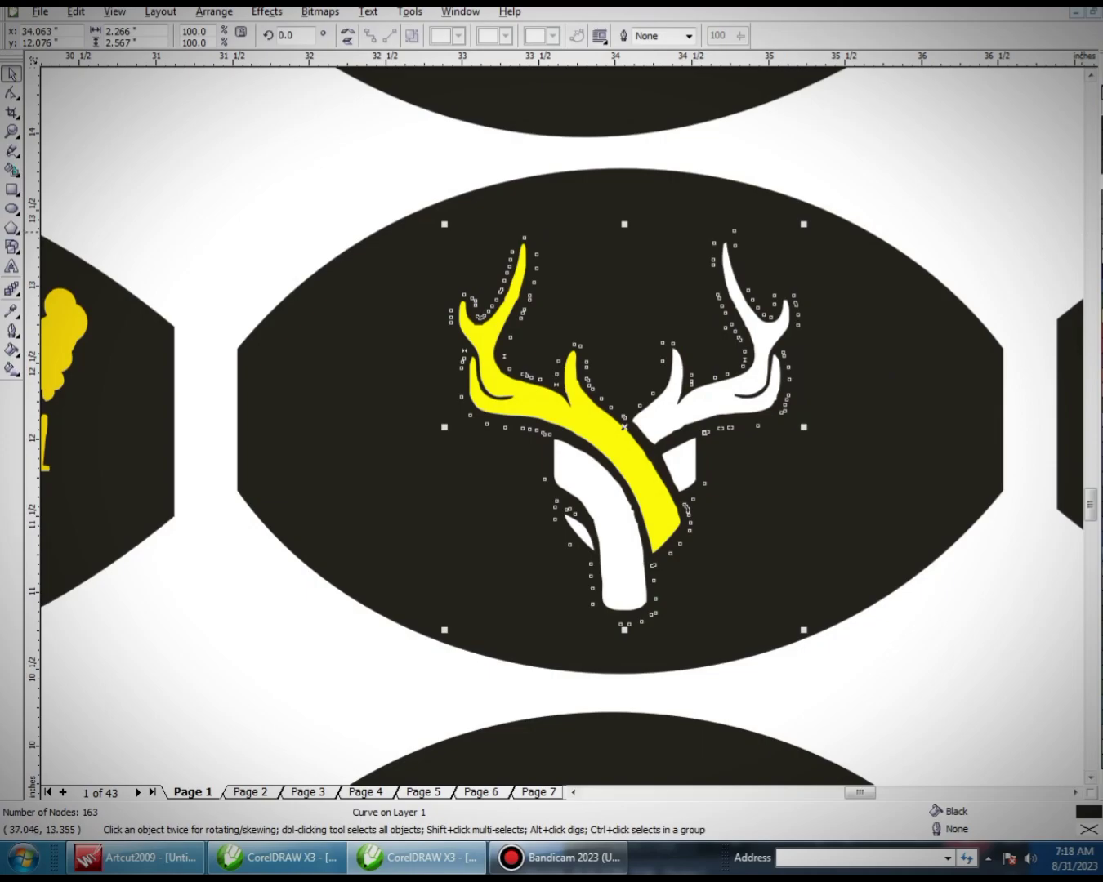
pyautogui.click(1100, 151)
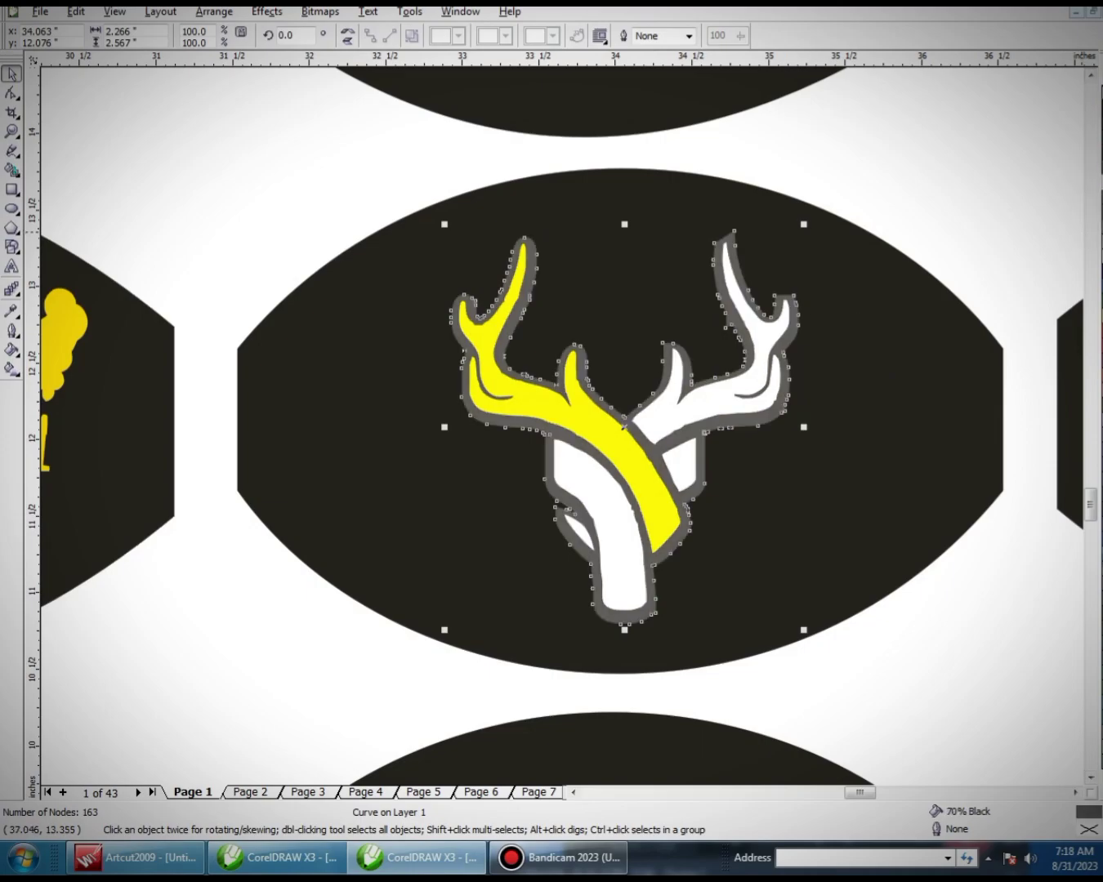
# Step: Fill the contour around the antlers with a lighter grey and recolour the yellow antler red
pyautogui.click(1099, 181)
pyautogui.click(245, 181)
pyautogui.click(601, 433)
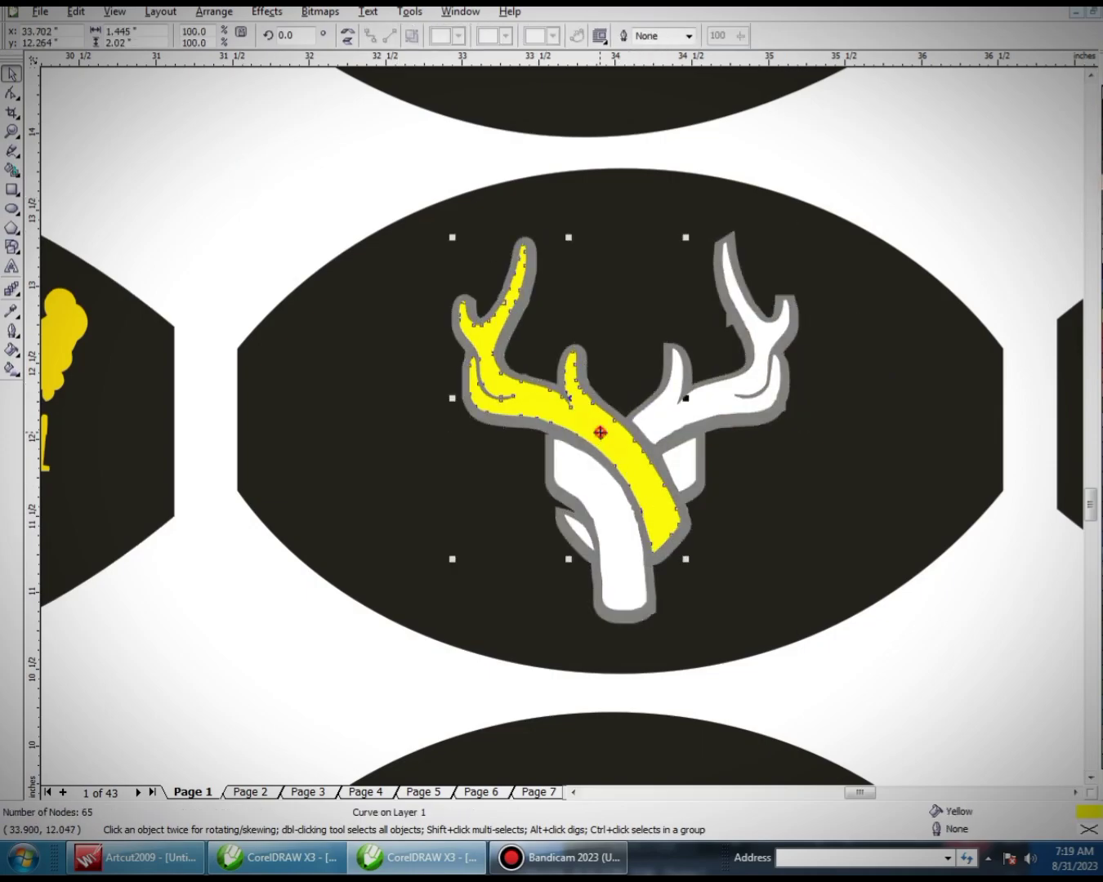
pyautogui.click(1099, 331)
pyautogui.click(293, 188)
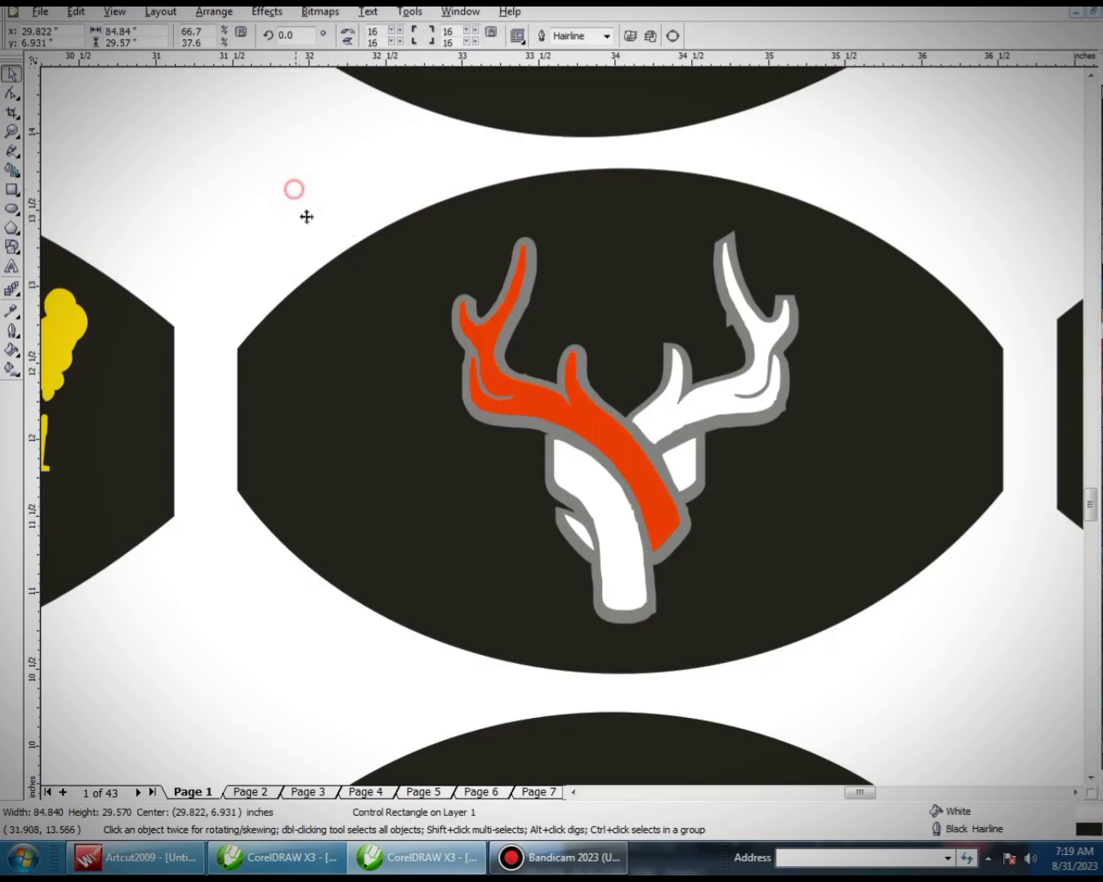
# Step: Recolour both eyes of the white tiger face yellow
pyautogui.scroll(-1, 373, 371)
pyautogui.scroll(1, 564, 434)
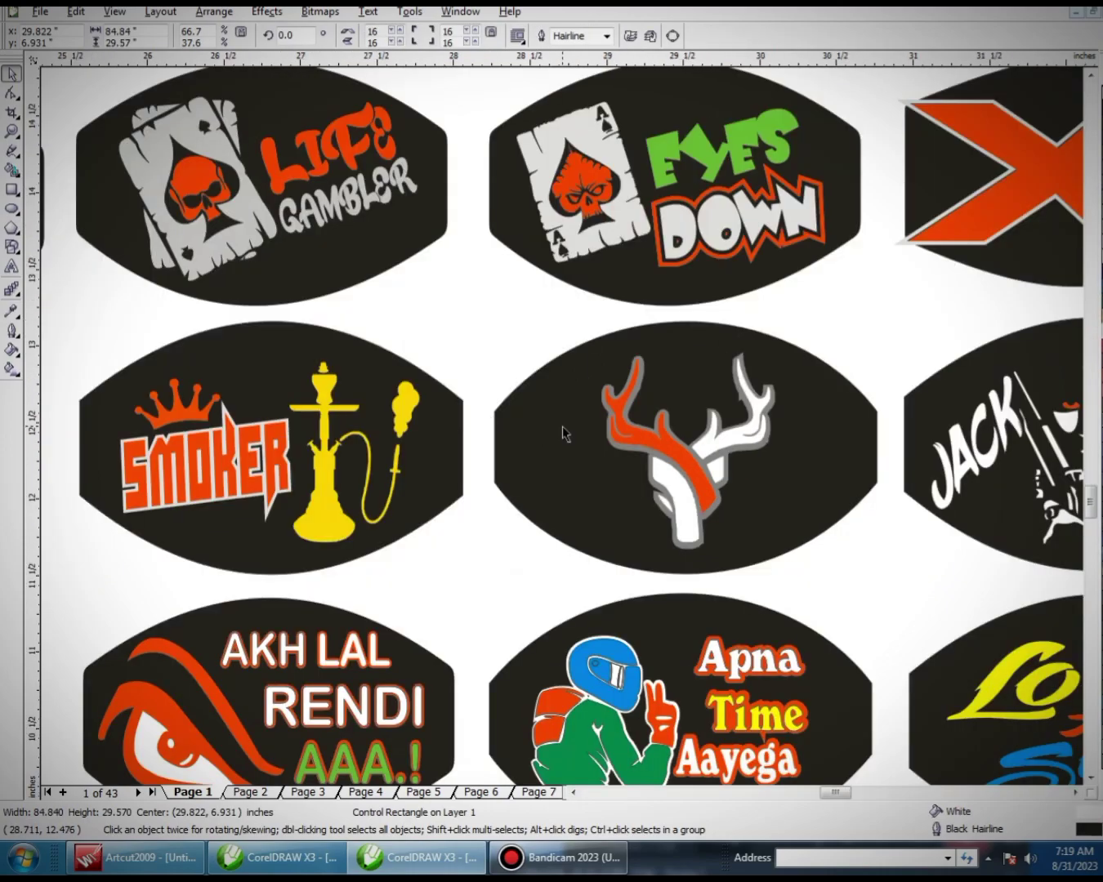
pyautogui.scroll(-3, 566, 437)
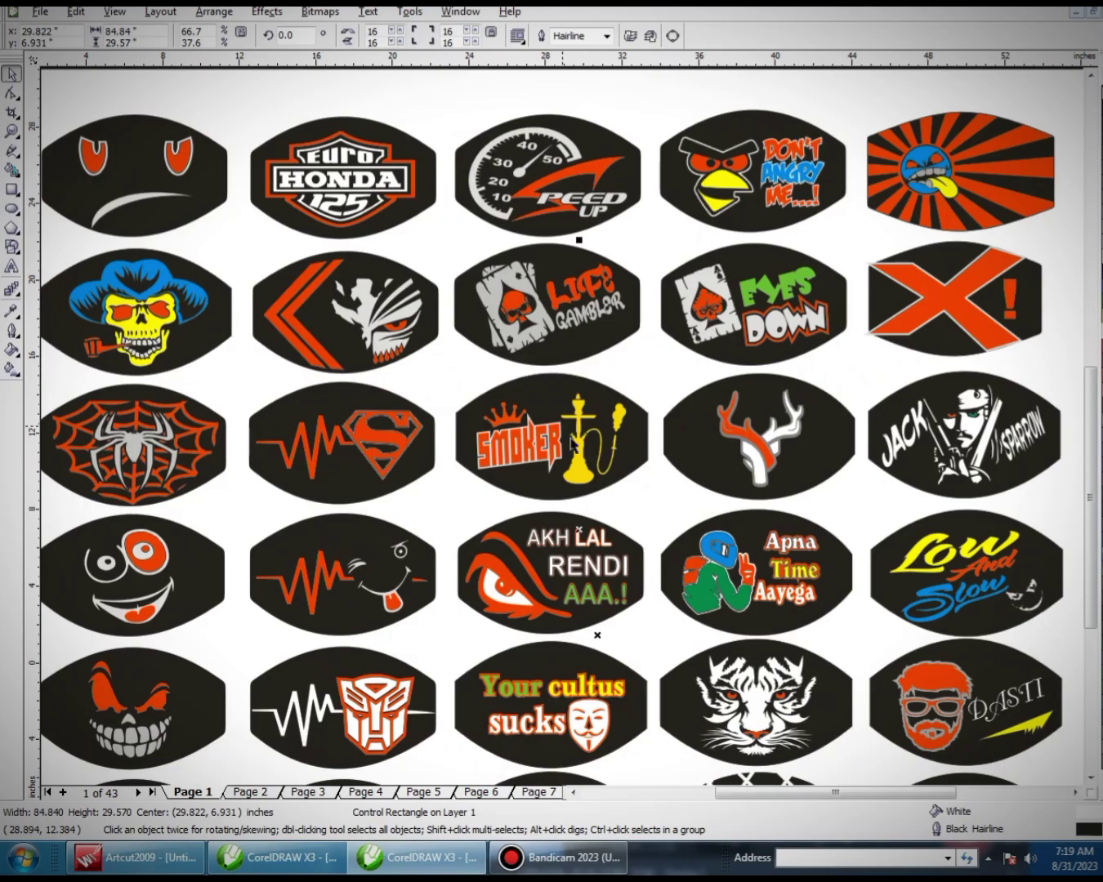
pyautogui.scroll(-2, 655, 518)
pyautogui.scroll(2, 561, 427)
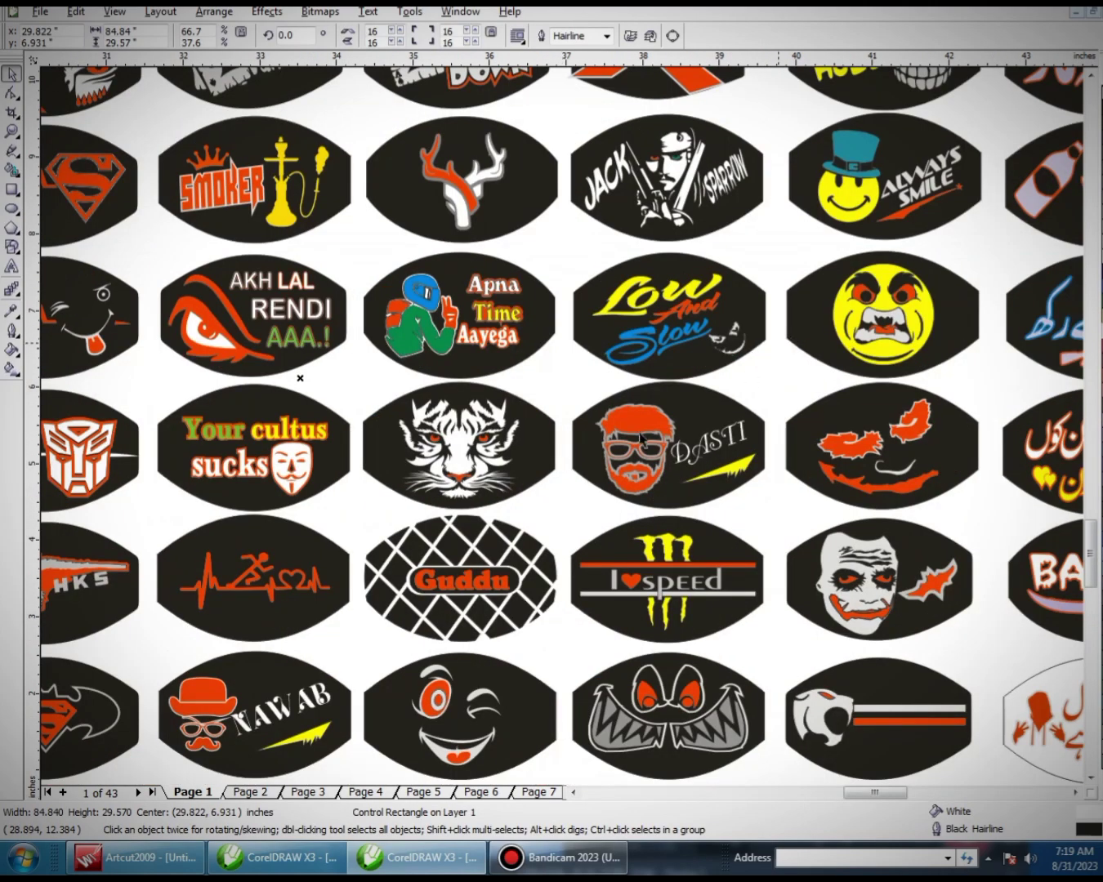
pyautogui.scroll(1, 561, 427)
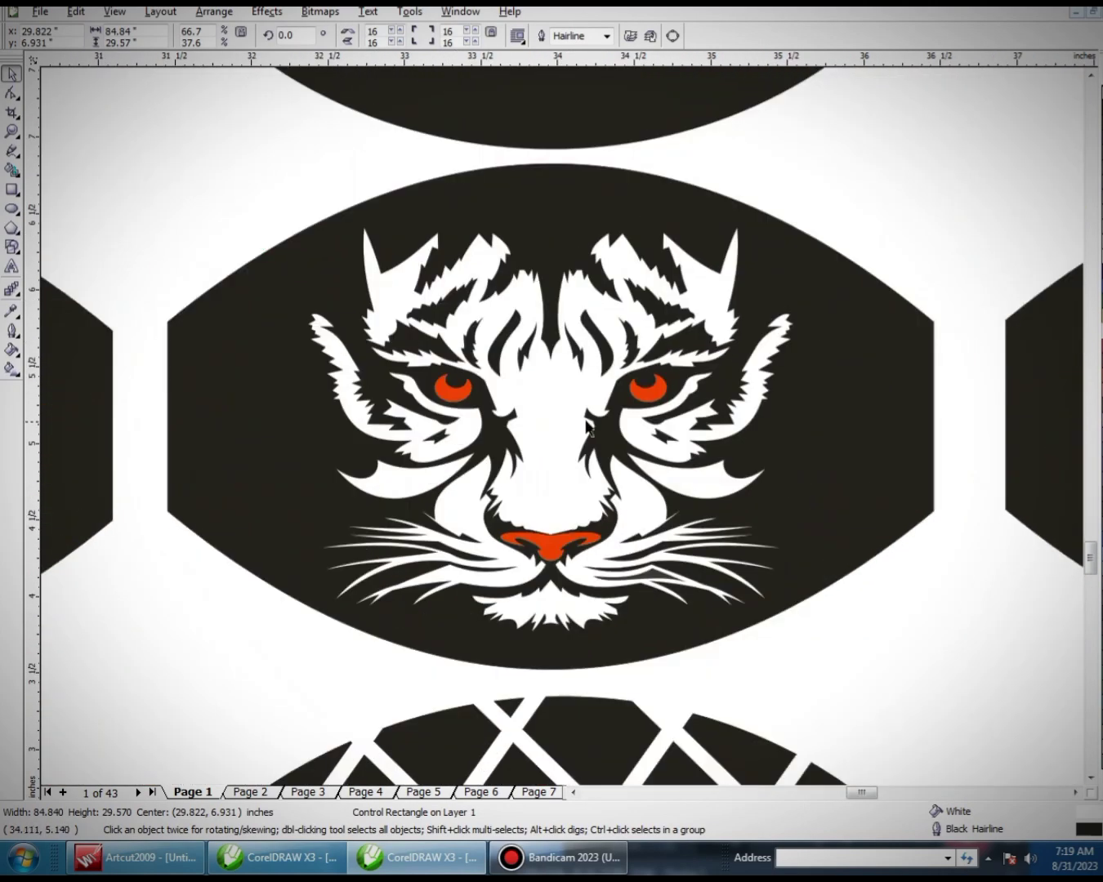
pyautogui.click(650, 390)
pyautogui.click(1099, 316)
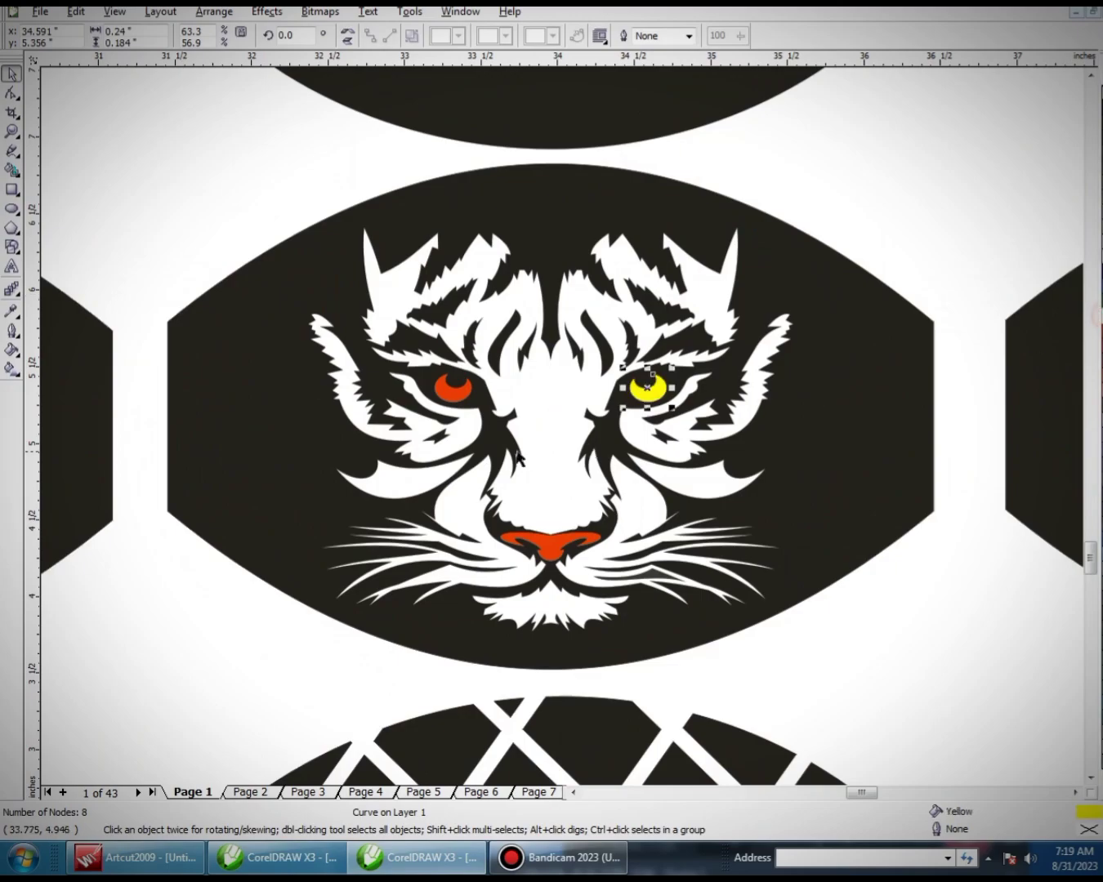
pyautogui.click(446, 394)
pyautogui.click(1100, 326)
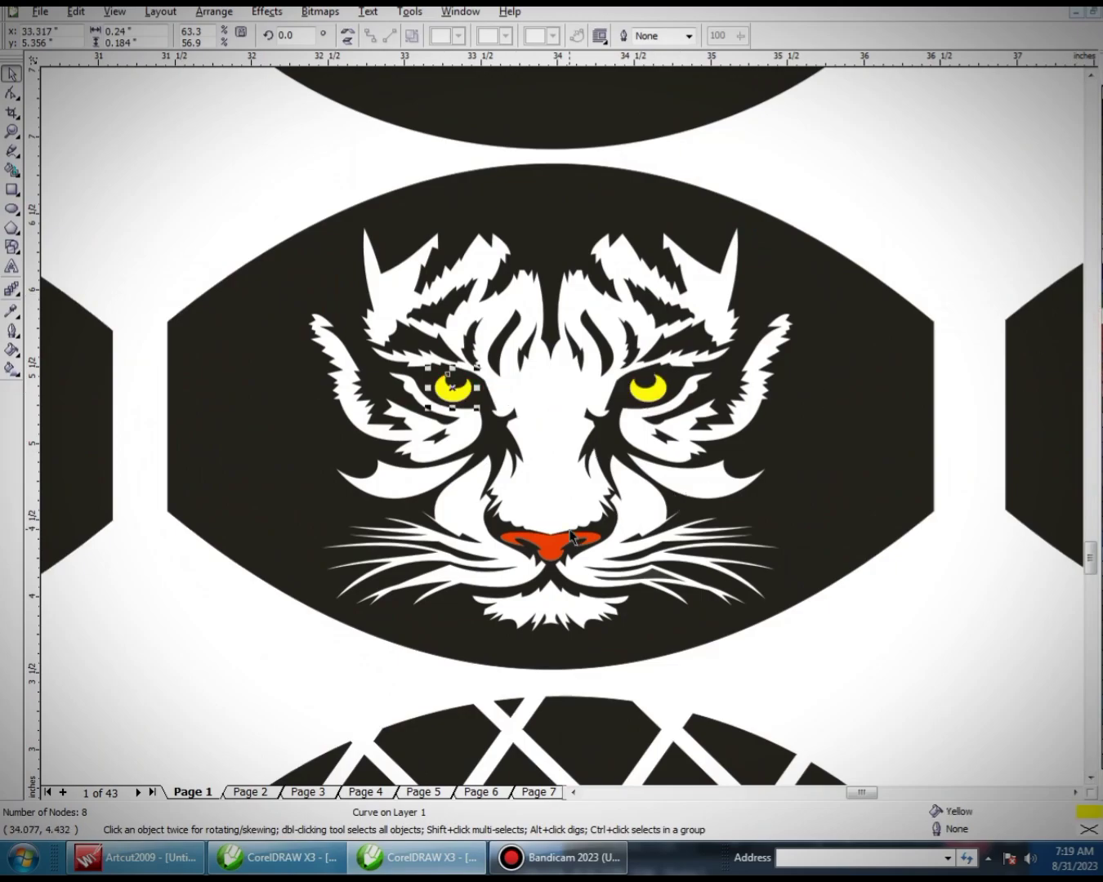
# Step: Try yellow and orange fills on the mask in the Your cultus sucks design, and settle on teal
pyautogui.scroll(-1, 586, 435)
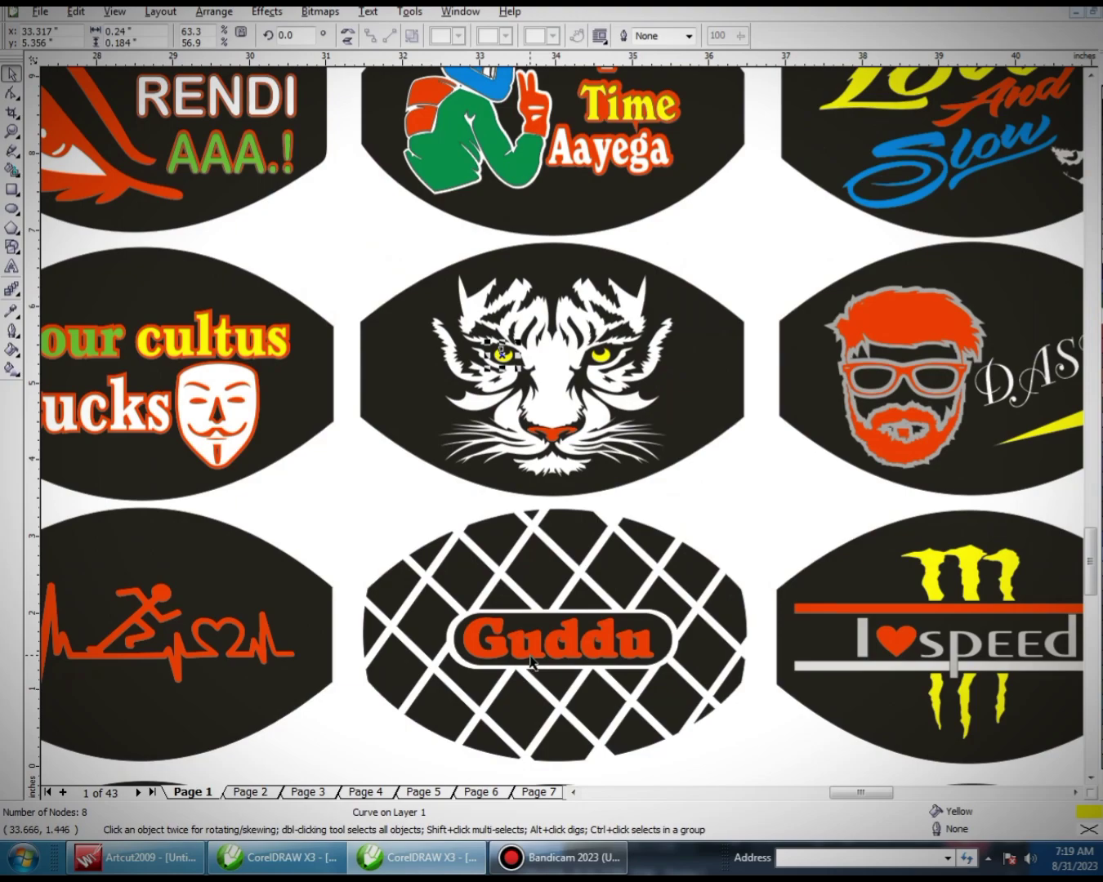
pyautogui.scroll(1, 197, 437)
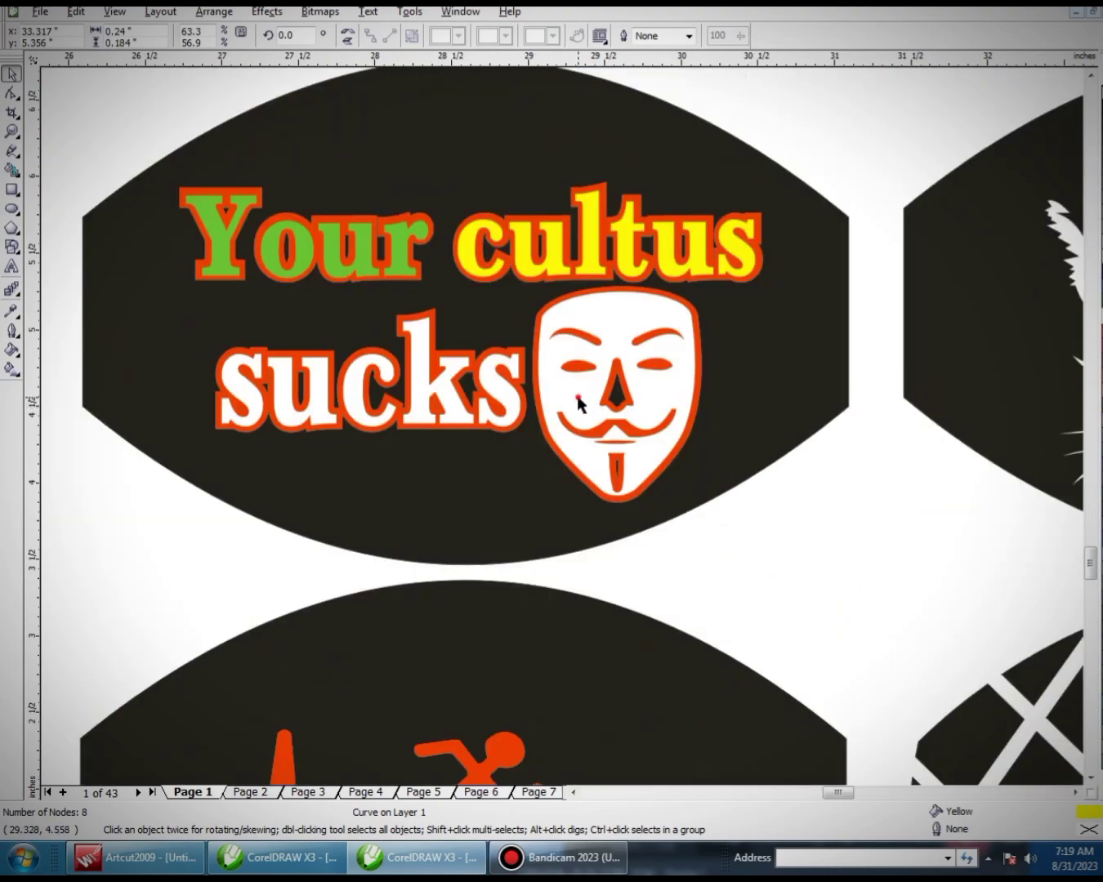
pyautogui.click(578, 400)
pyautogui.click(1099, 310)
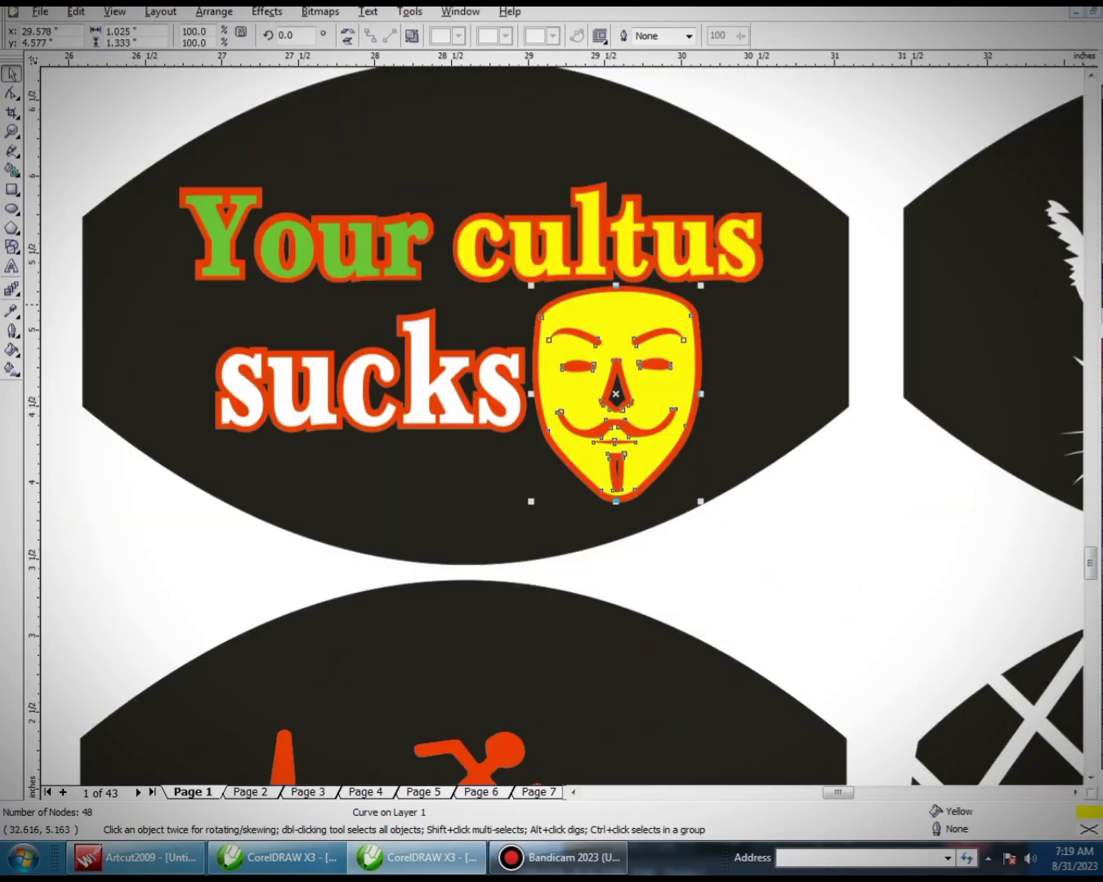
pyautogui.click(1100, 375)
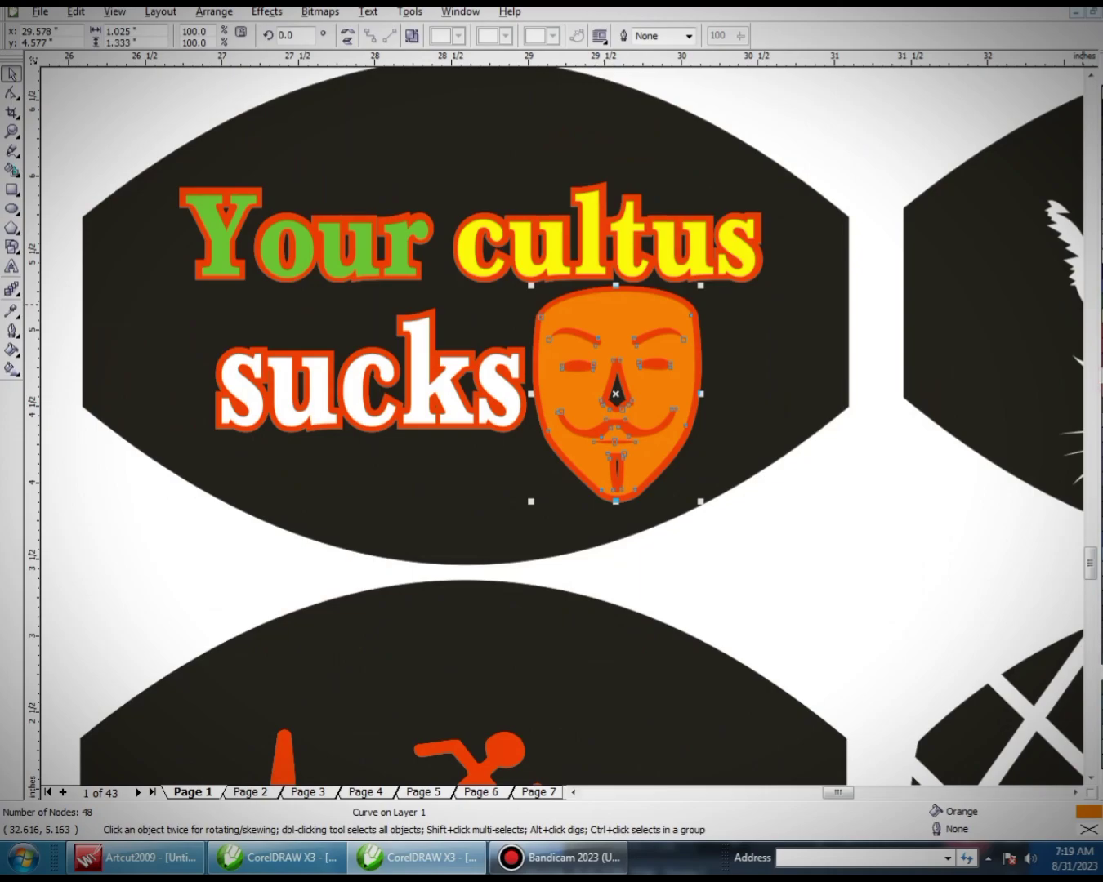
pyautogui.click(1100, 672)
# Step: Recolour the word "sucks" green and the word "Your" white in the mask design
pyautogui.click(413, 369)
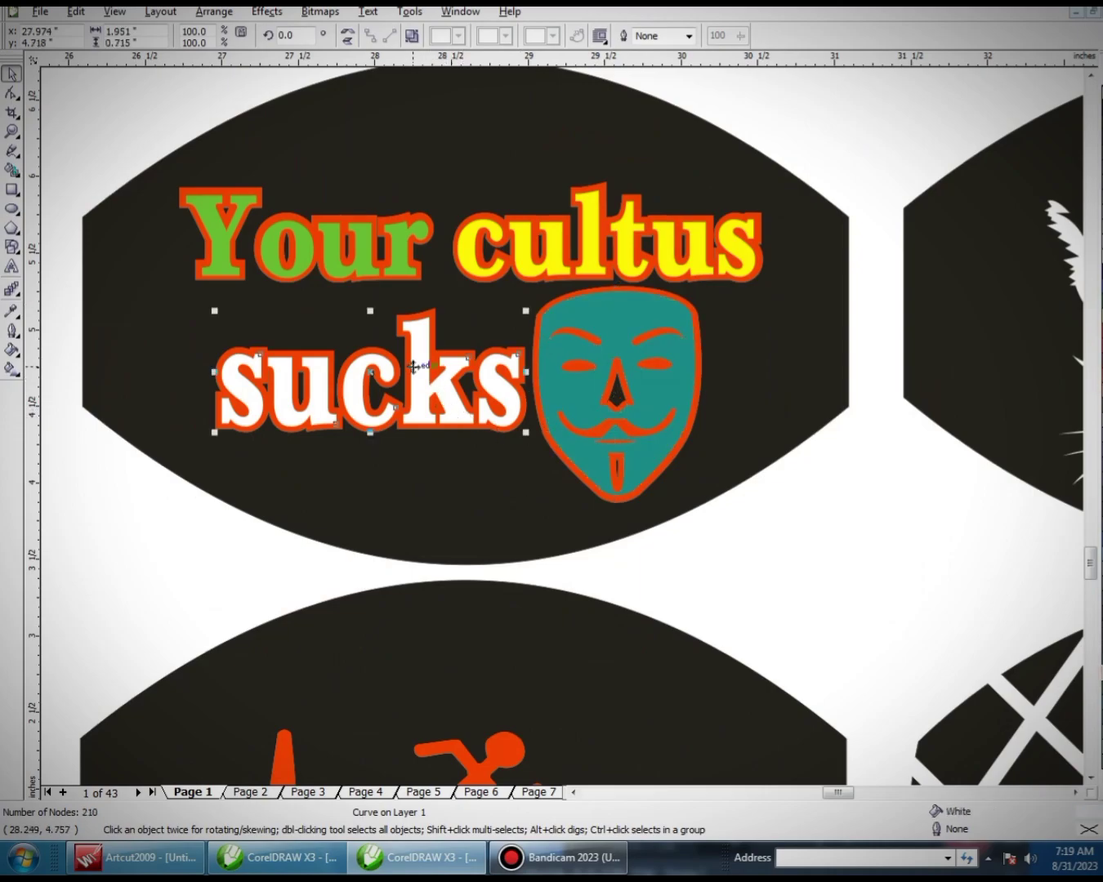
pyautogui.click(1100, 306)
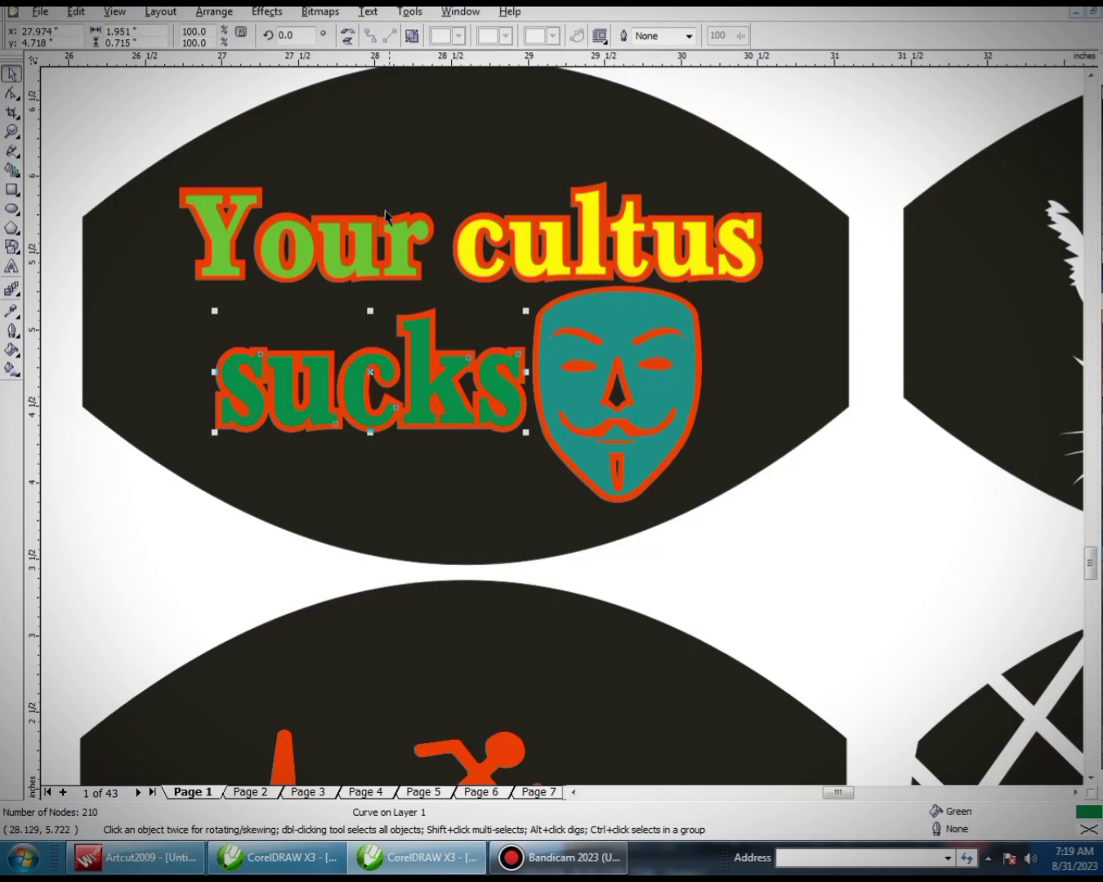
pyautogui.click(370, 253)
pyautogui.click(1100, 244)
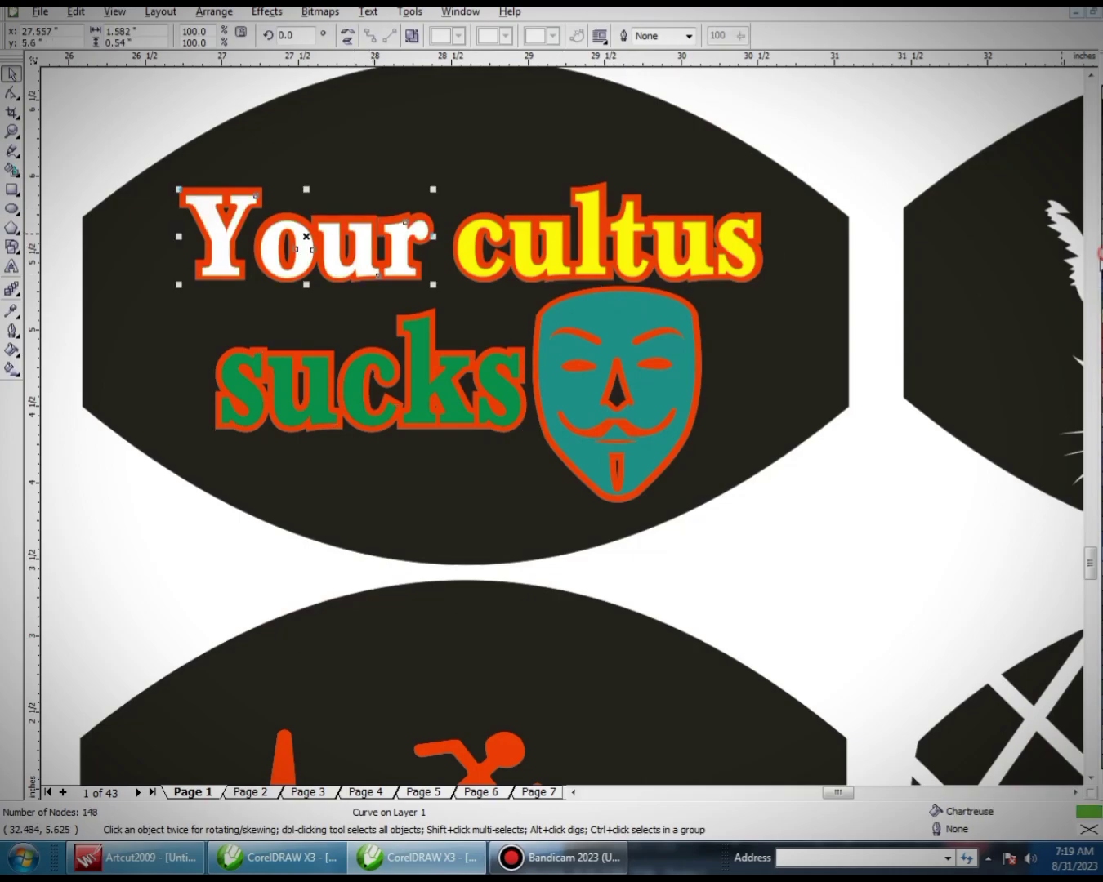
pyautogui.click(824, 488)
# Step: Select the heartbeat runner design's shape, and look over the full sheet and its lower rows of stickers
pyautogui.scroll(-2, 305, 373)
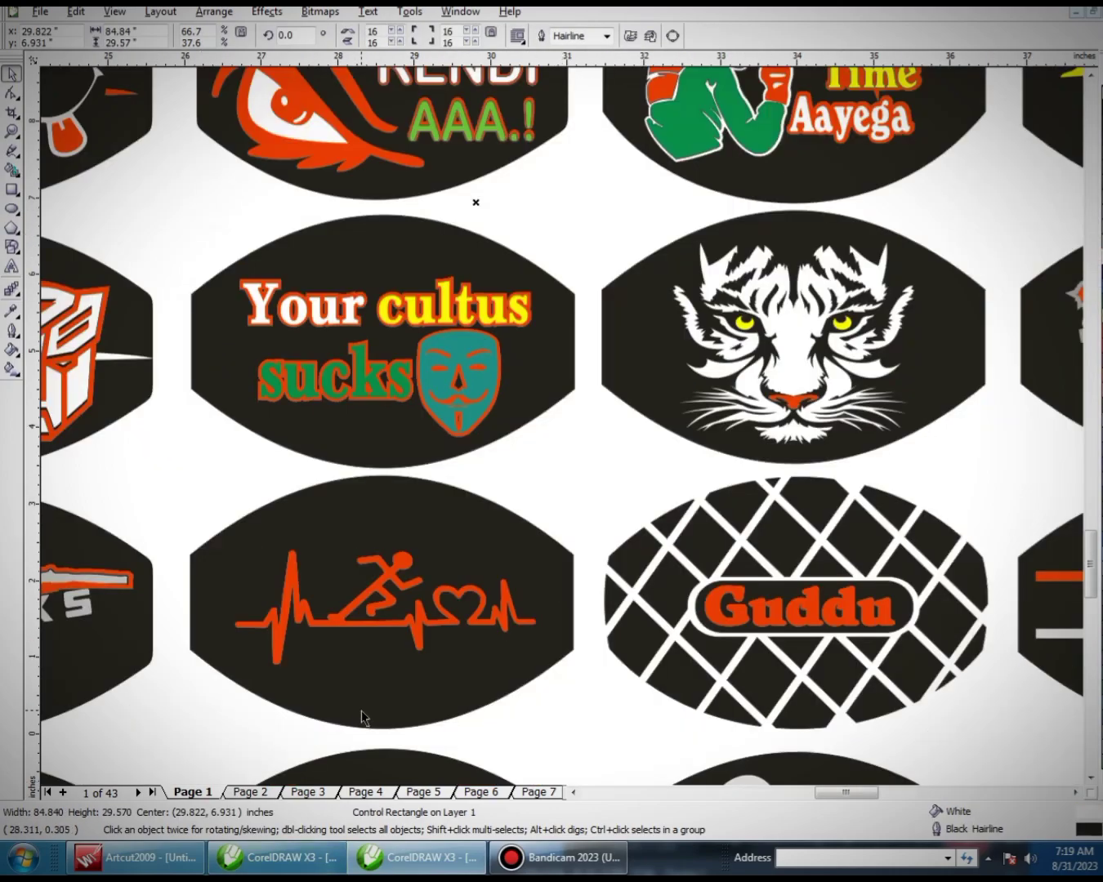
pyautogui.click(385, 631)
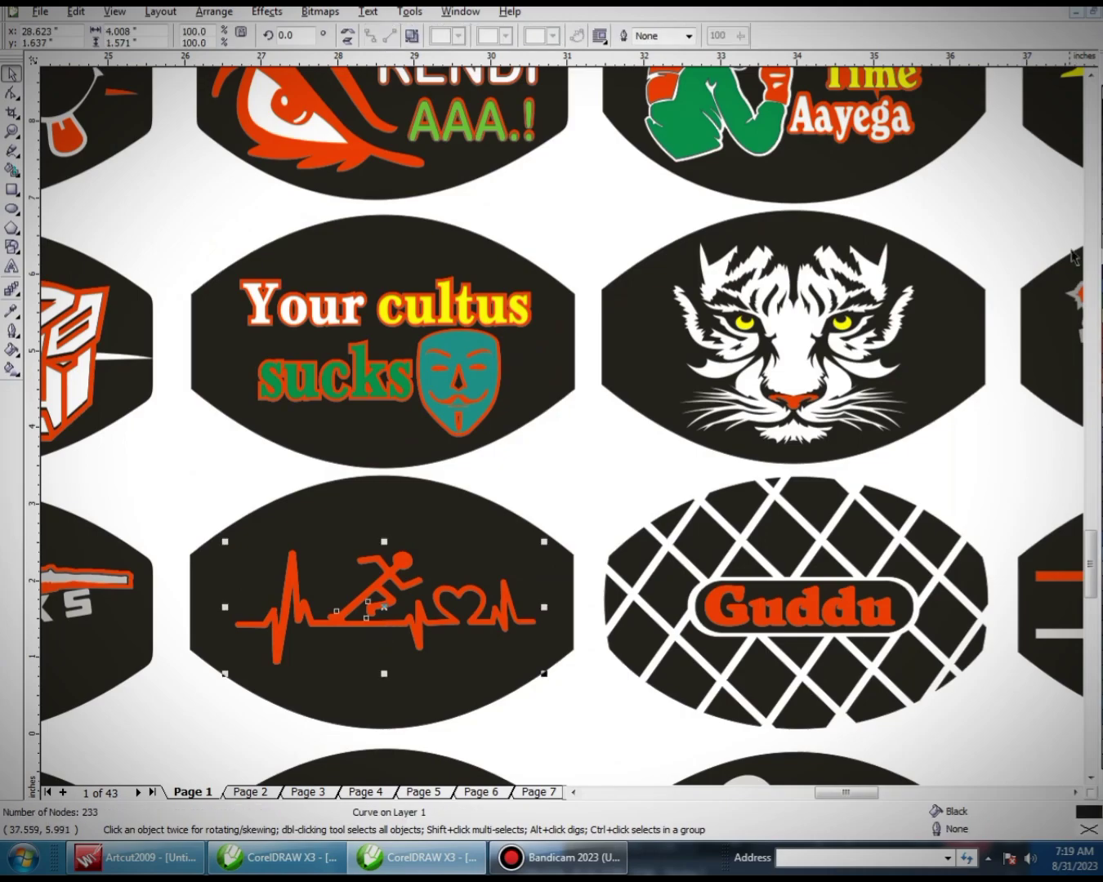
pyautogui.scroll(3, 706, 359)
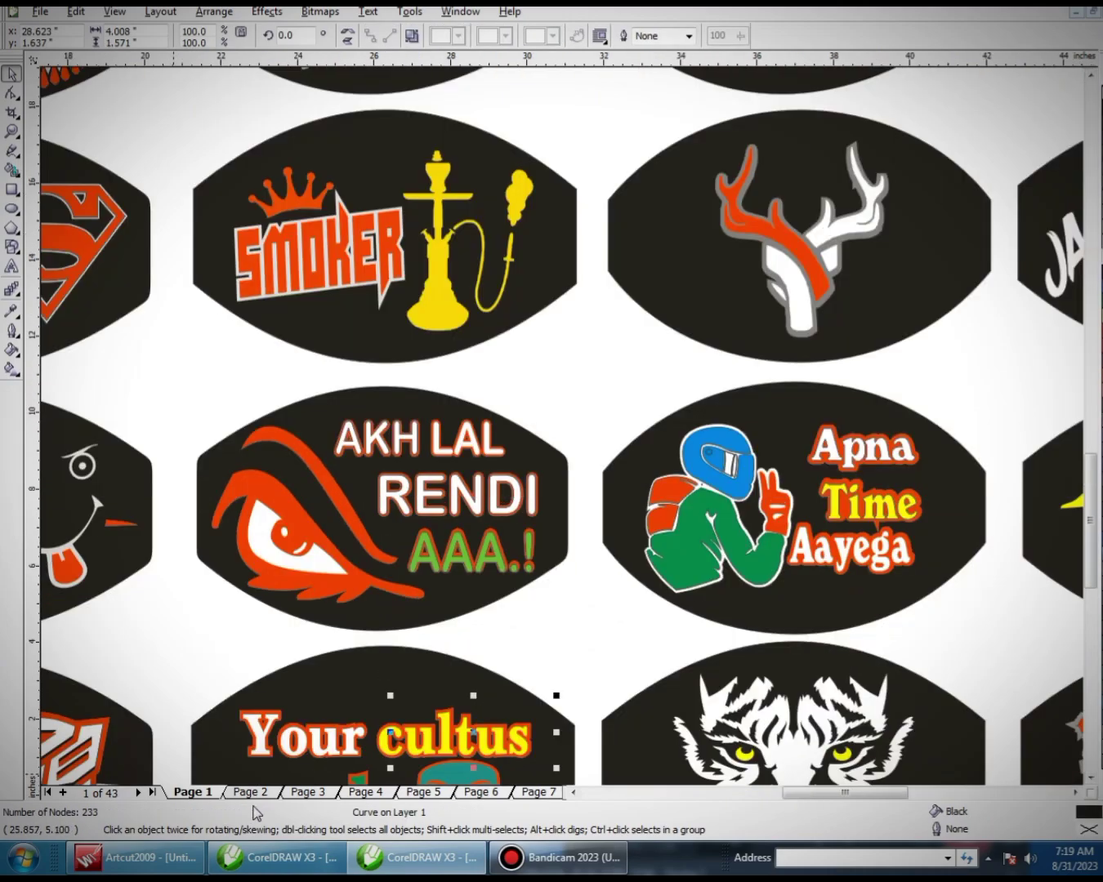
pyautogui.press('F4')
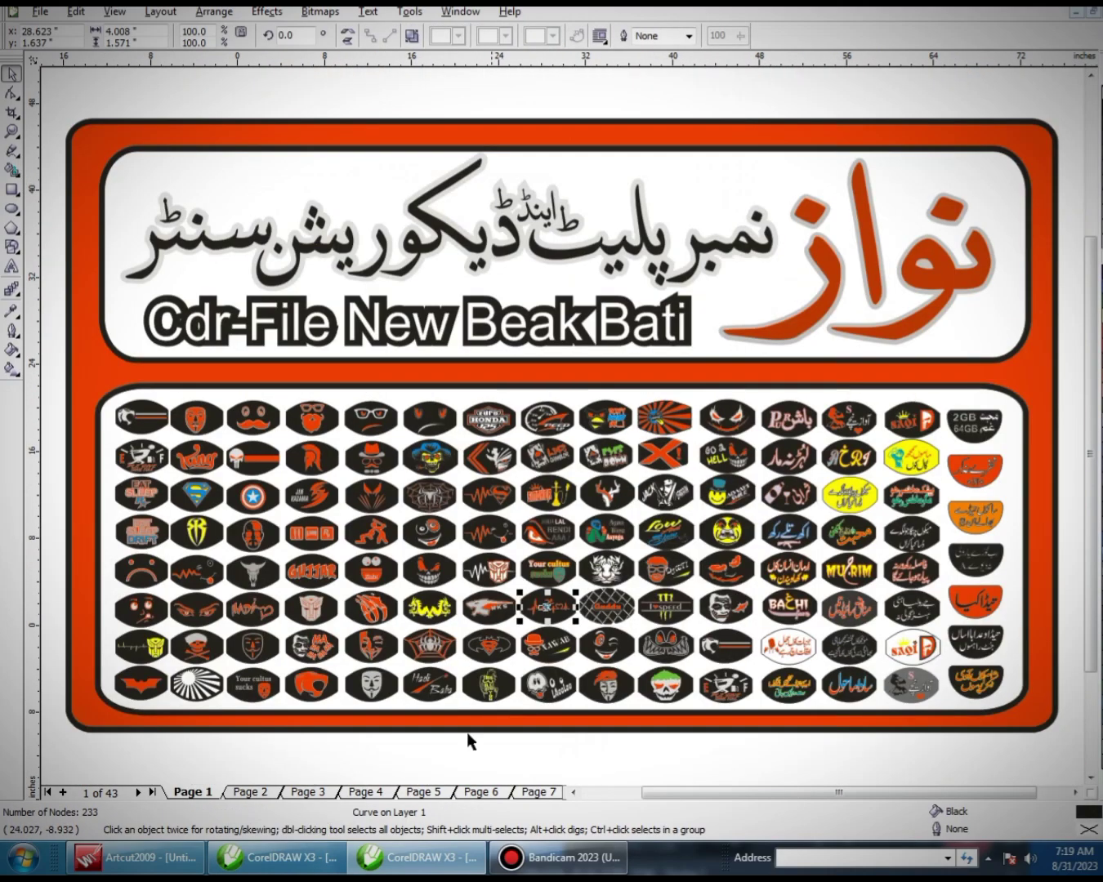
pyautogui.click(288, 732)
pyautogui.scroll(2, 231, 669)
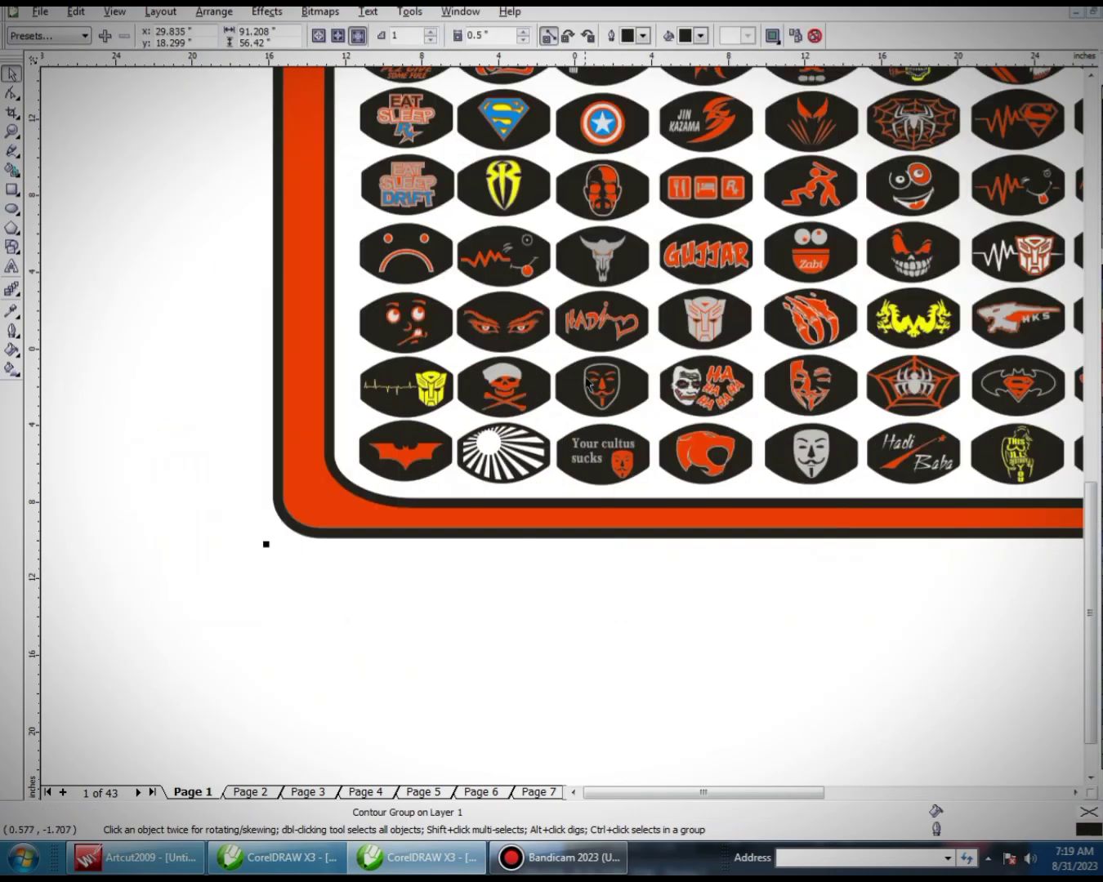
pyautogui.scroll(1, 562, 424)
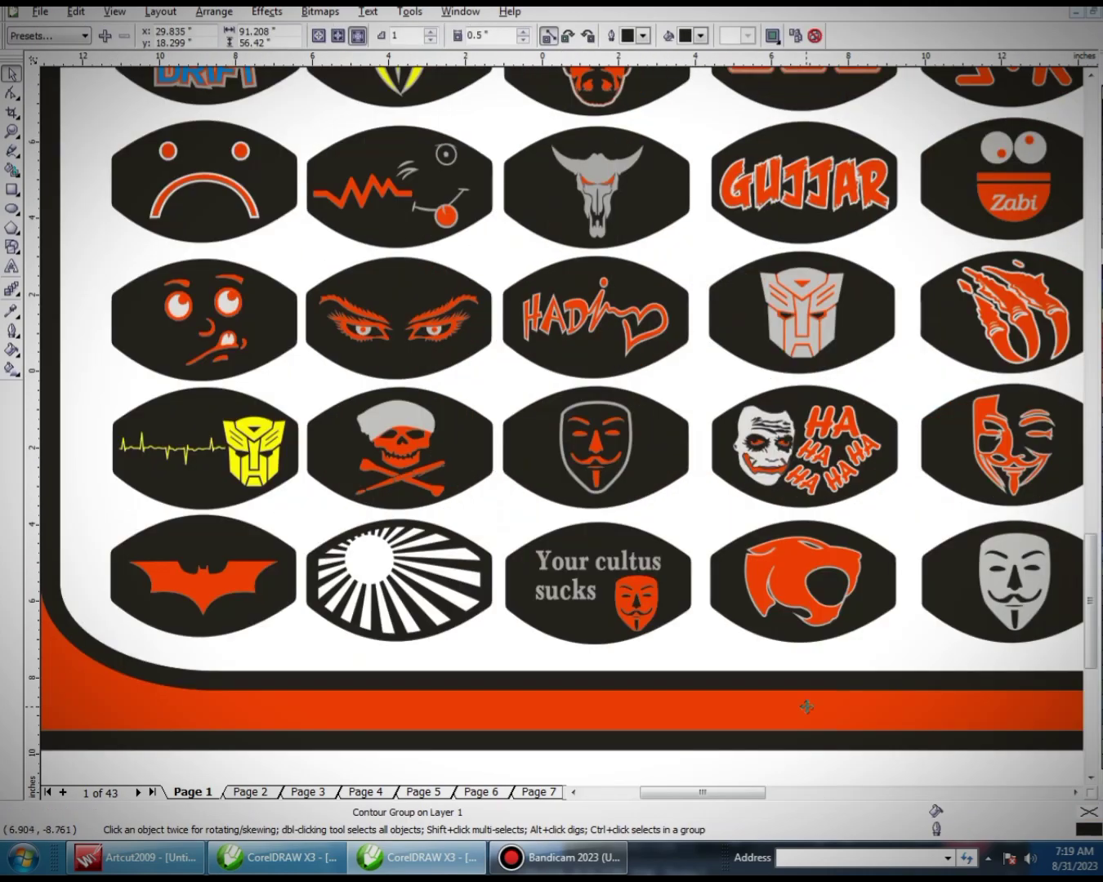
pyautogui.click(1074, 792)
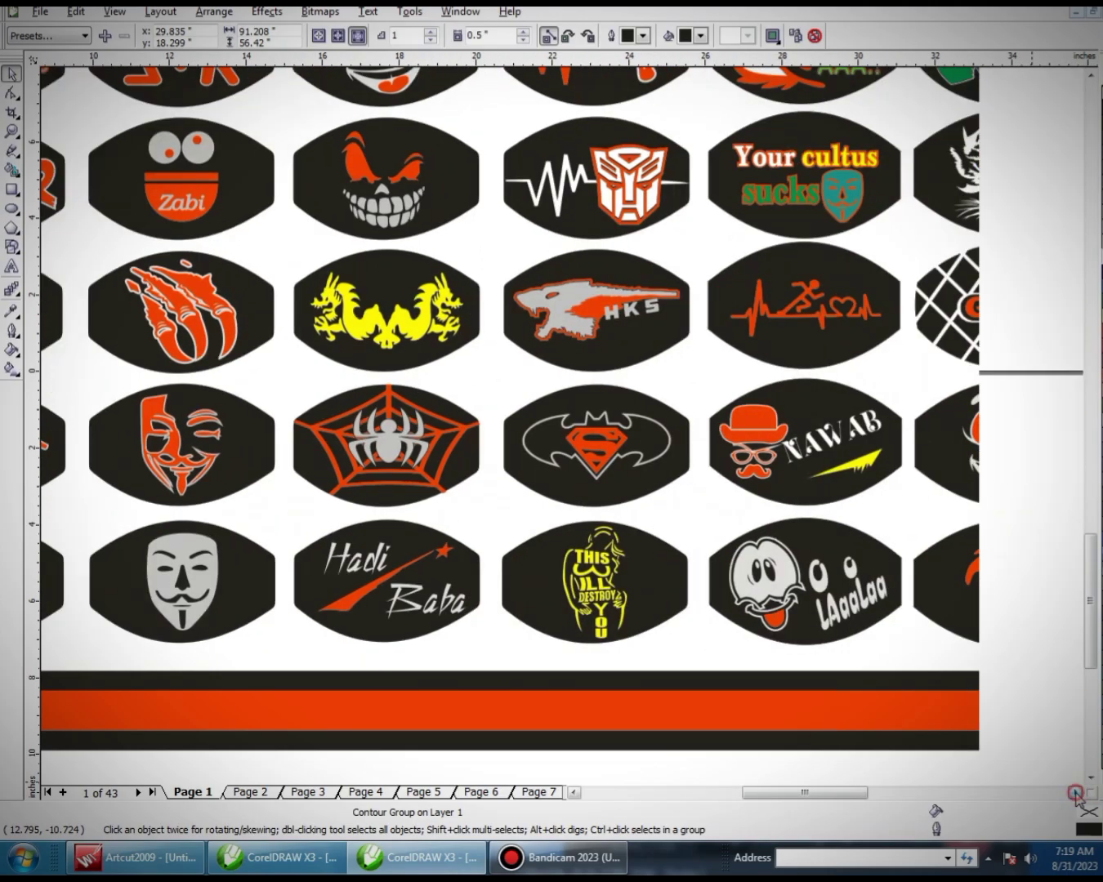
pyautogui.moveTo(1076, 794); pyautogui.dragTo(1075, 793)
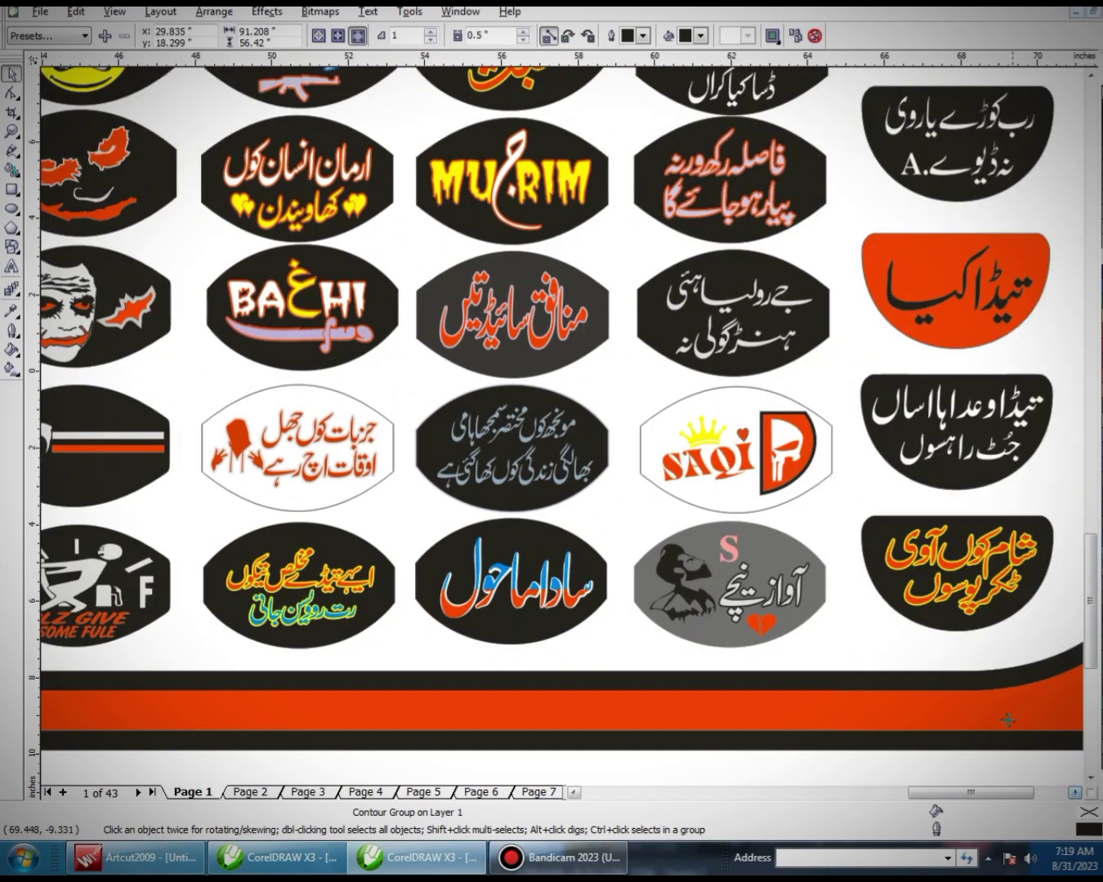
# Step: Check the separate parts of the bottom-row Urdu design by selecting its red lettering and its black background
pyautogui.scroll(2, 562, 425)
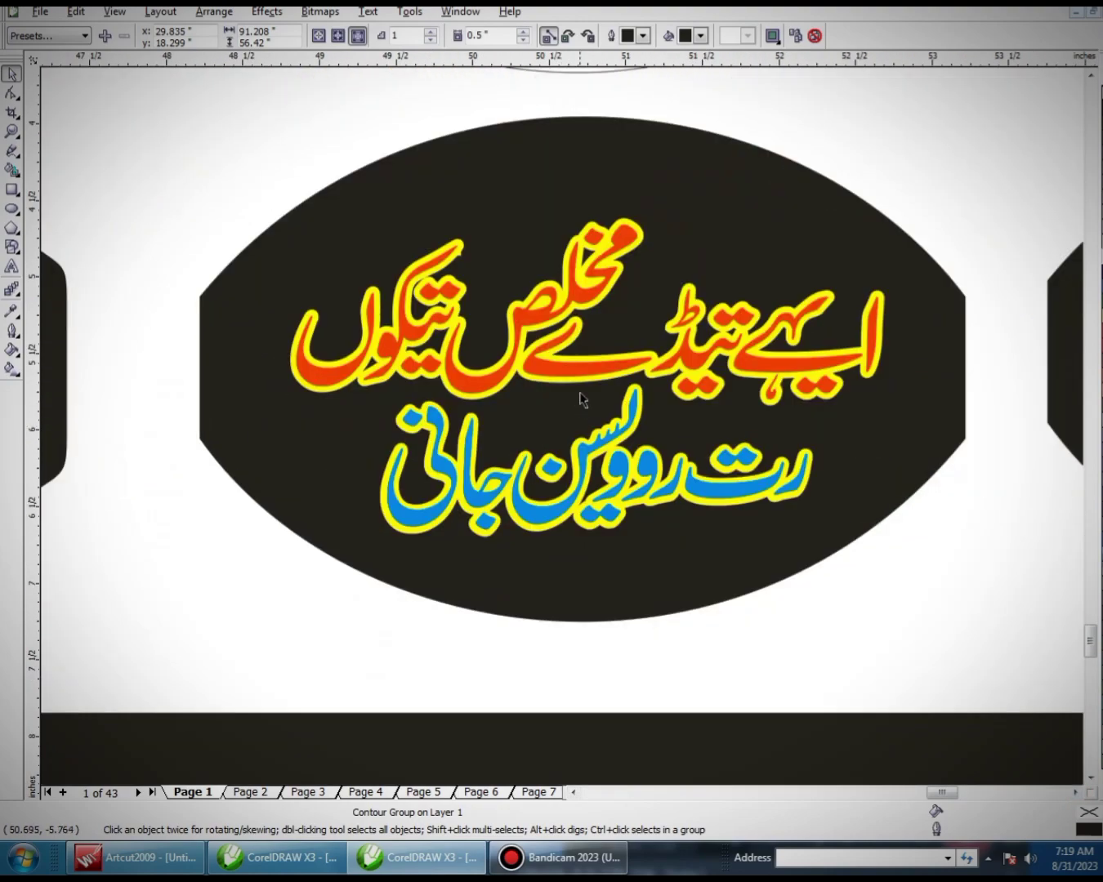
pyautogui.click(554, 378)
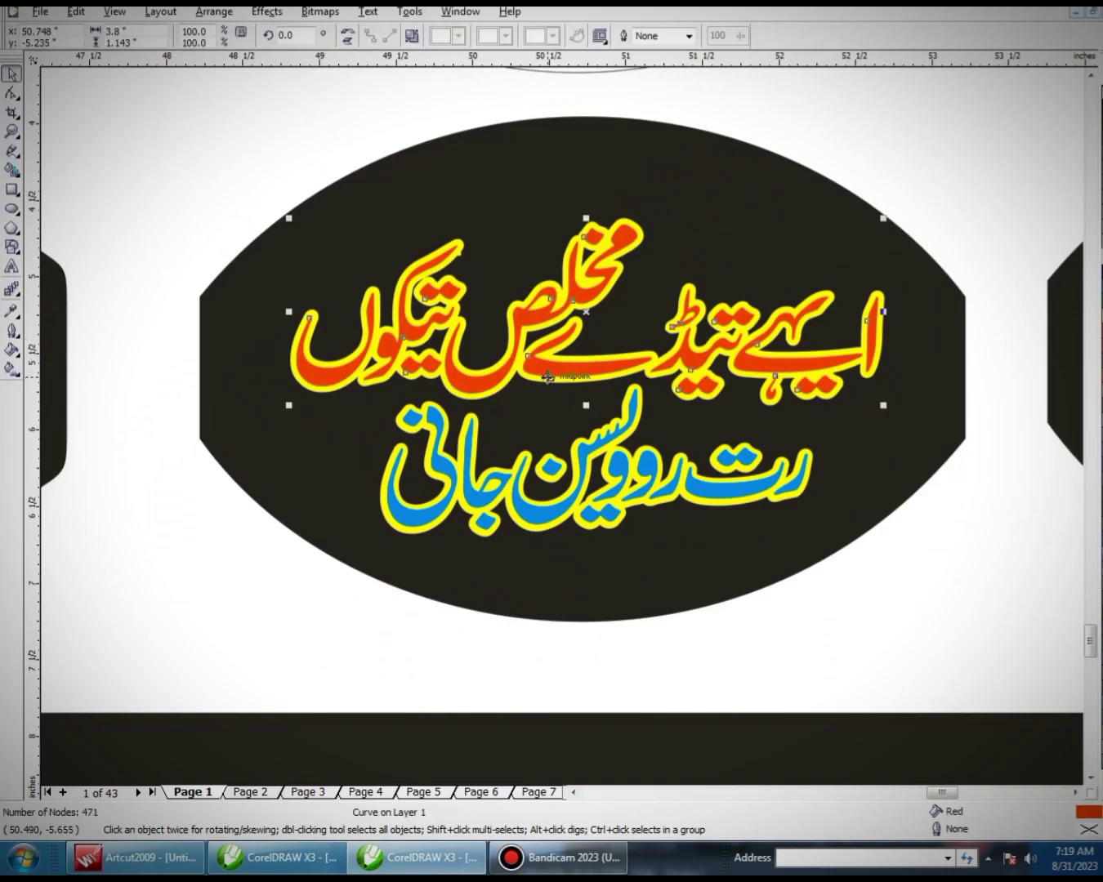
pyautogui.click(920, 433)
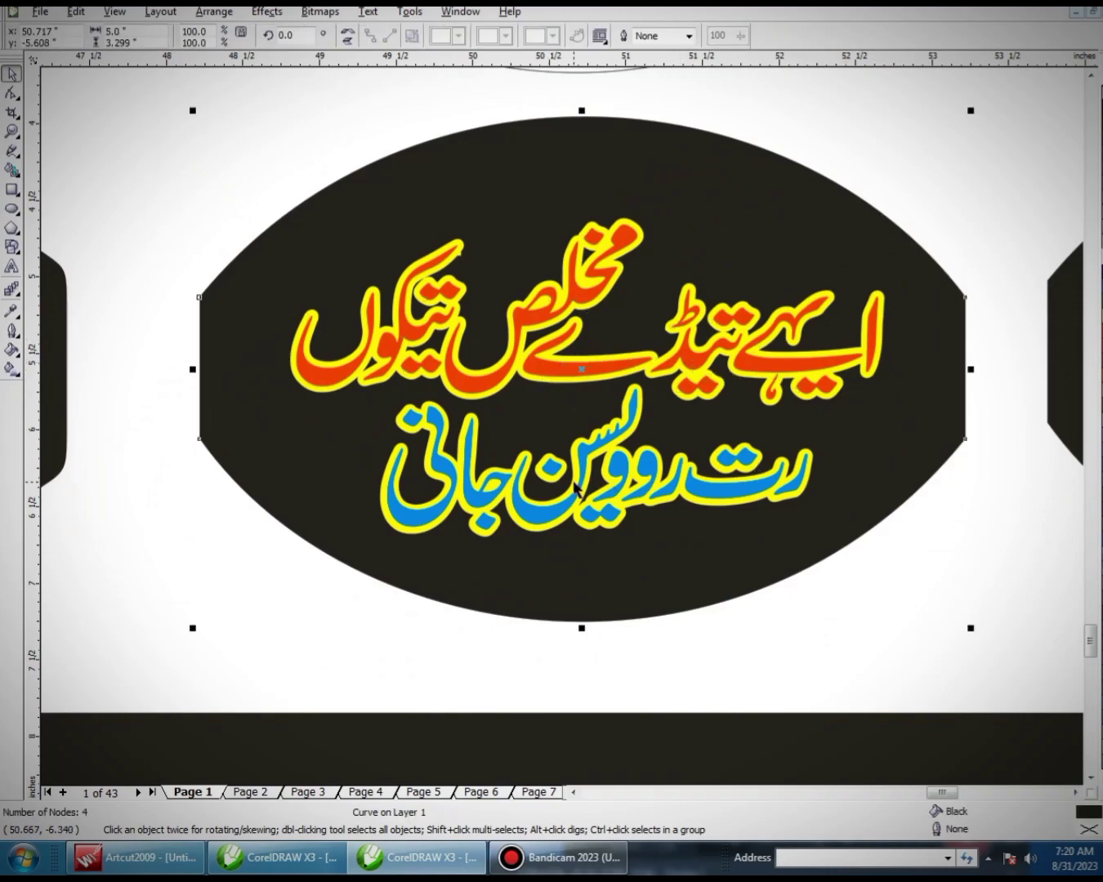
pyautogui.scroll(-2, 561, 433)
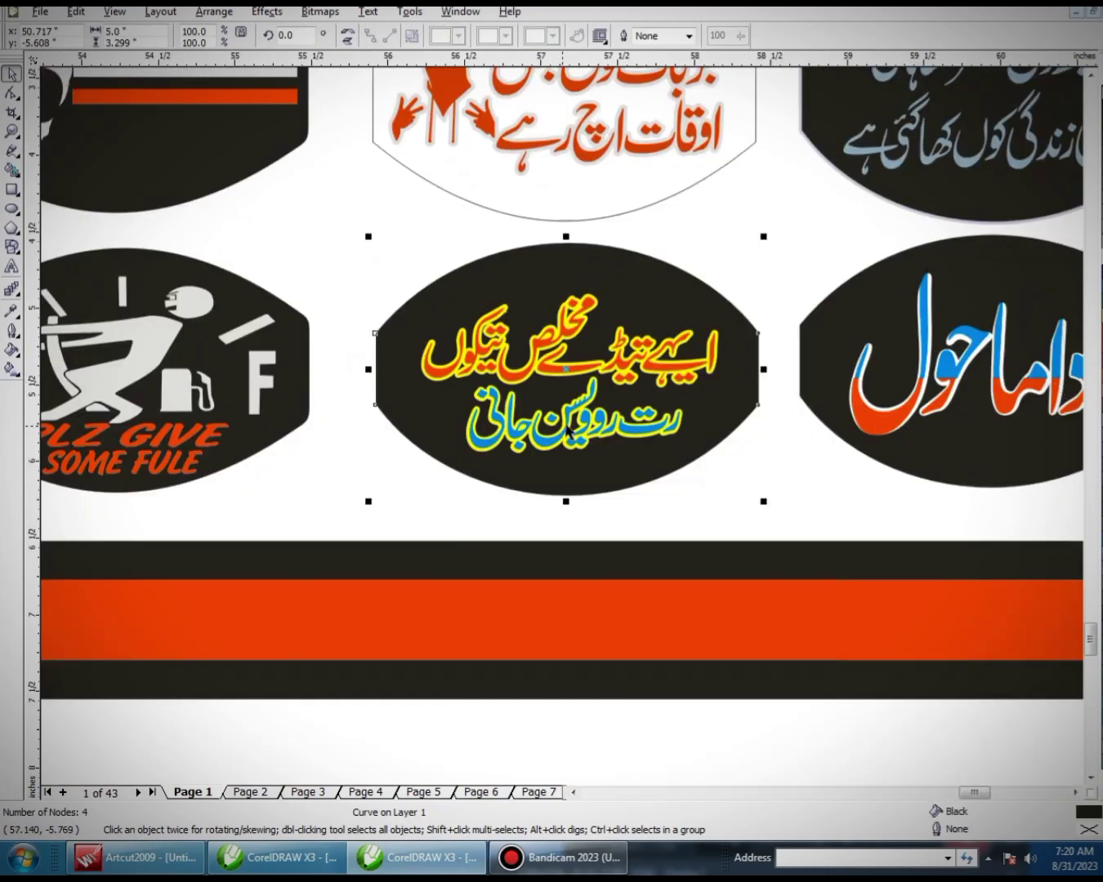
# Step: Inspect the remaining bottom-row Urdu designs and select the light lettering on the grey sticker with the broken heart
pyautogui.scroll(2, 1062, 384)
pyautogui.scroll(-2, 561, 434)
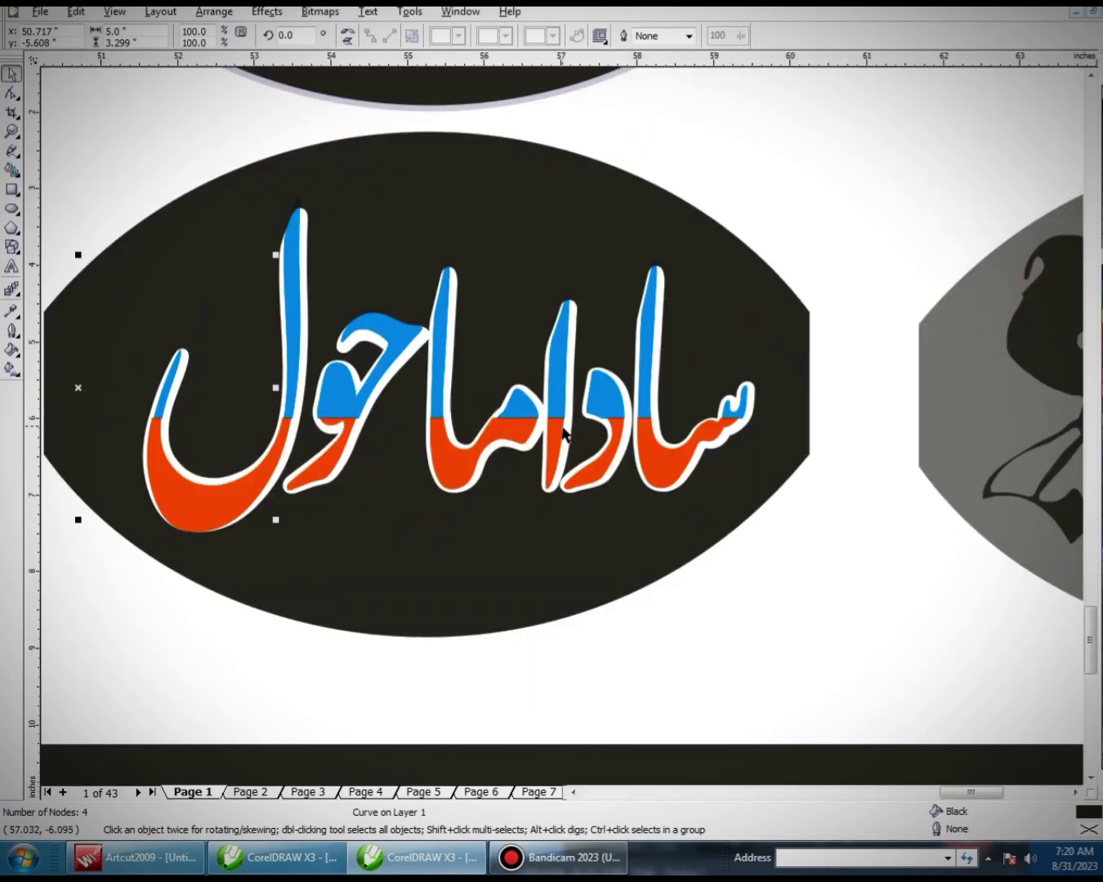
pyautogui.scroll(2, 1054, 441)
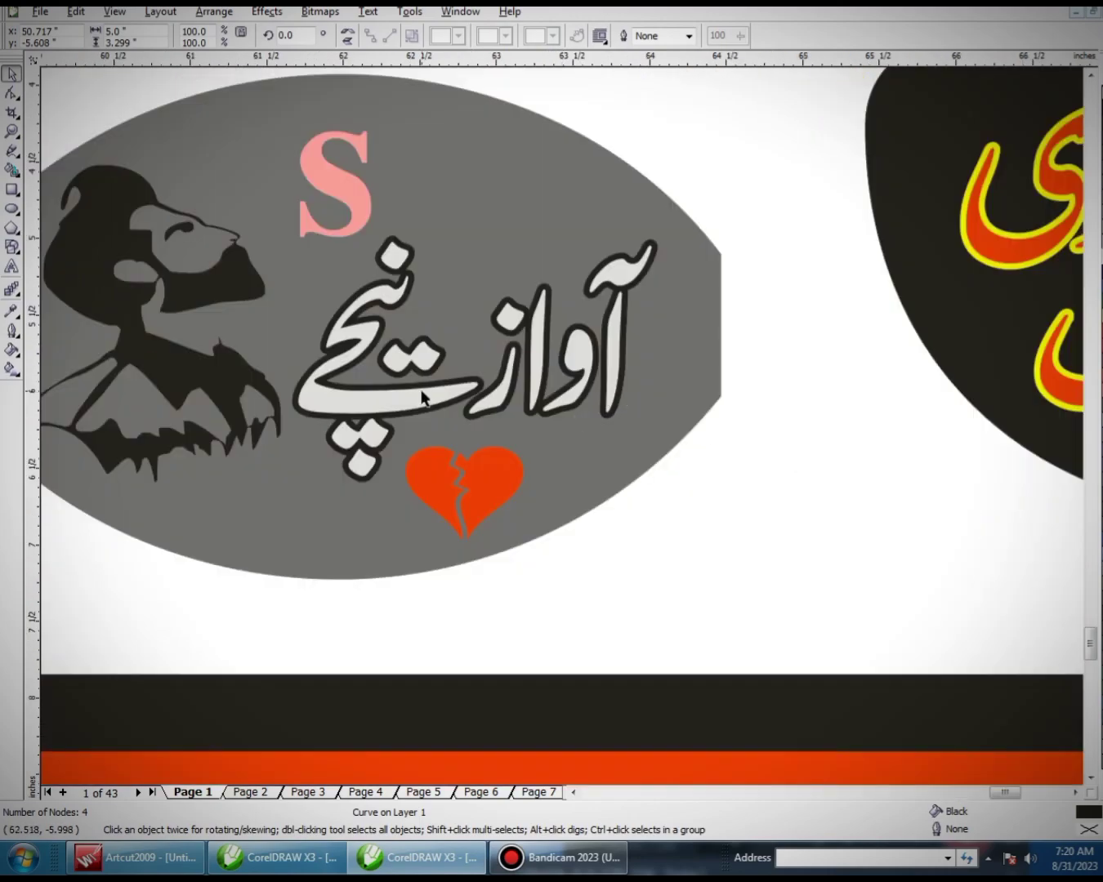
pyautogui.scroll(-2, 563, 433)
pyautogui.click(565, 434)
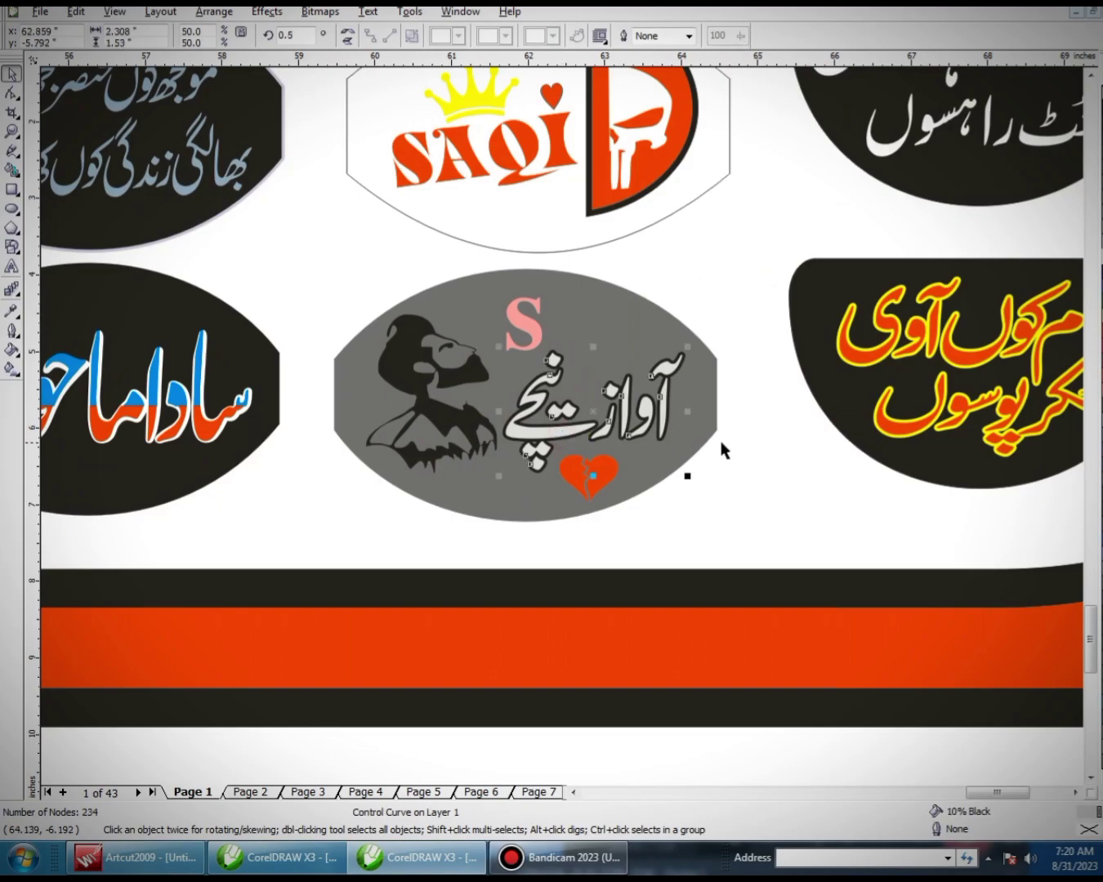
pyautogui.click(1090, 76)
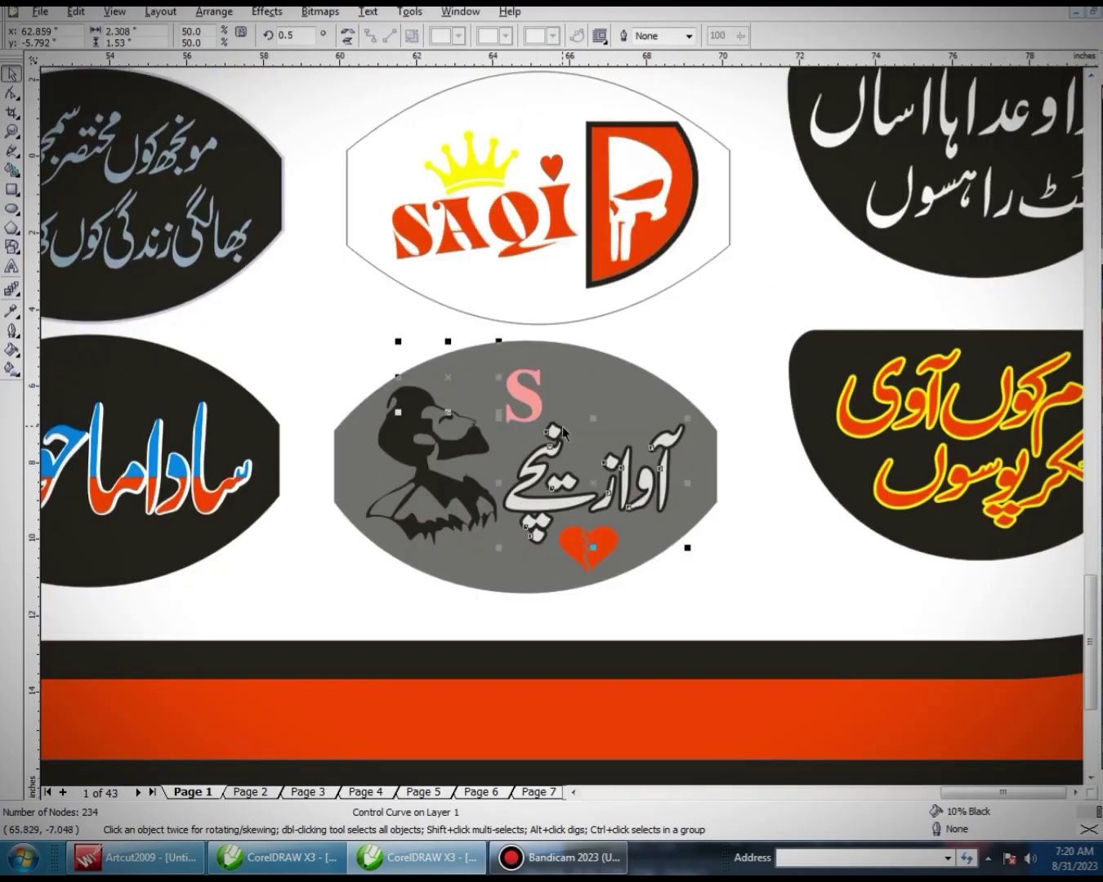
pyautogui.scroll(-2, 563, 426)
pyautogui.scroll(2, 561, 424)
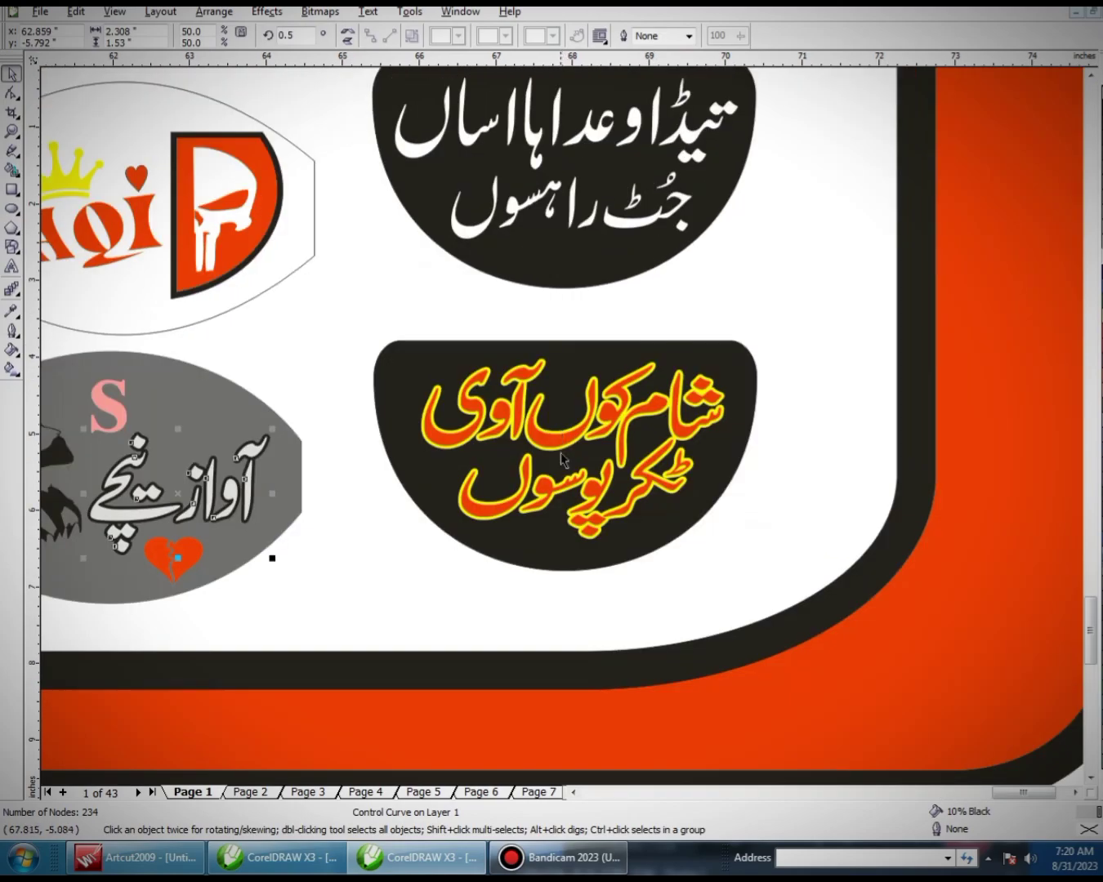
# Step: Recolour the red contour around the lavender two-line Urdu lettering "فاصلہ رکھ ورنہ پیار ہو جائے گا" blue
pyautogui.scroll(-1, 562, 446)
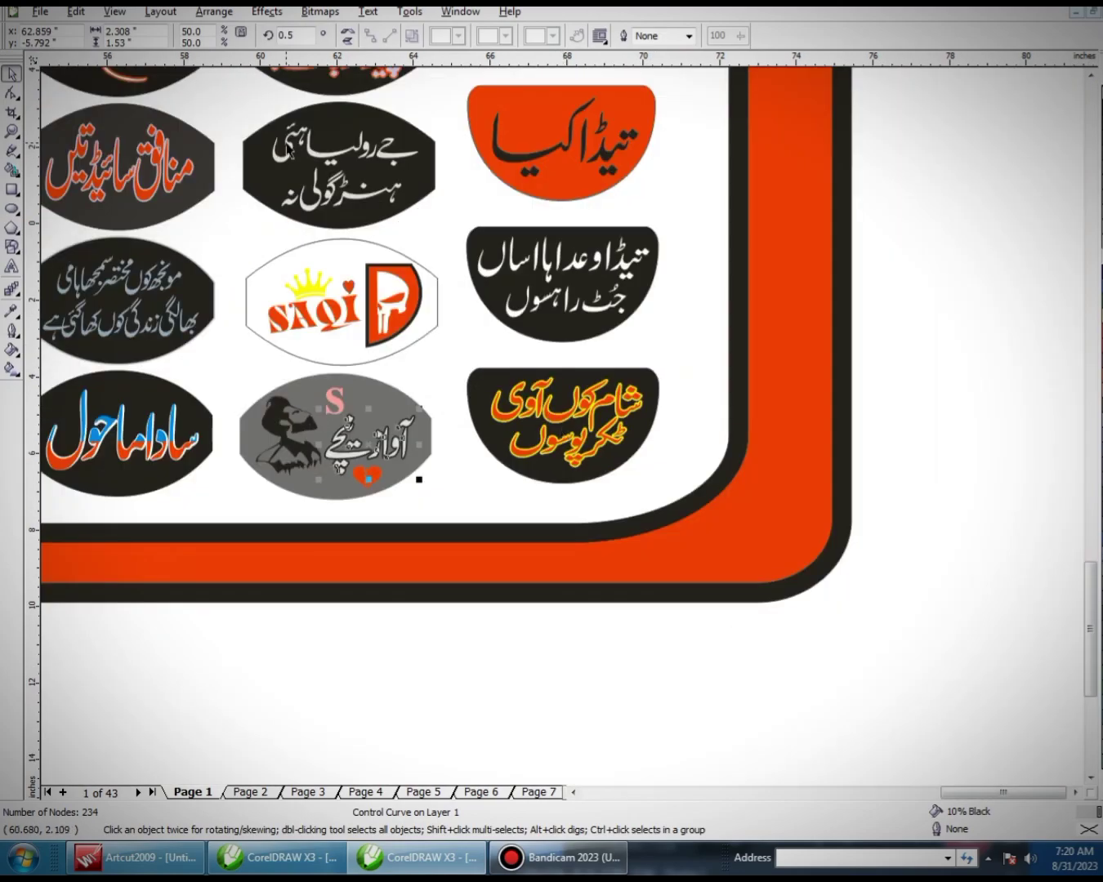
pyautogui.scroll(1, 327, 164)
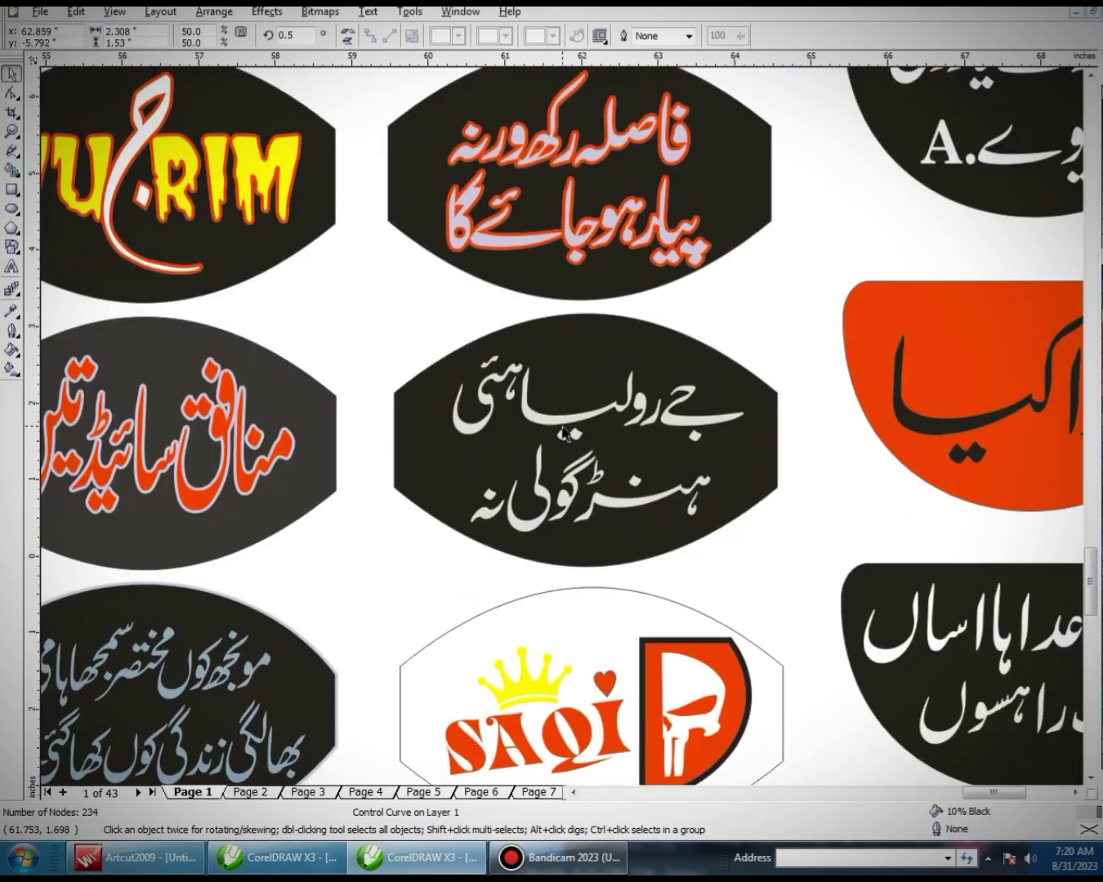
pyautogui.click(589, 157)
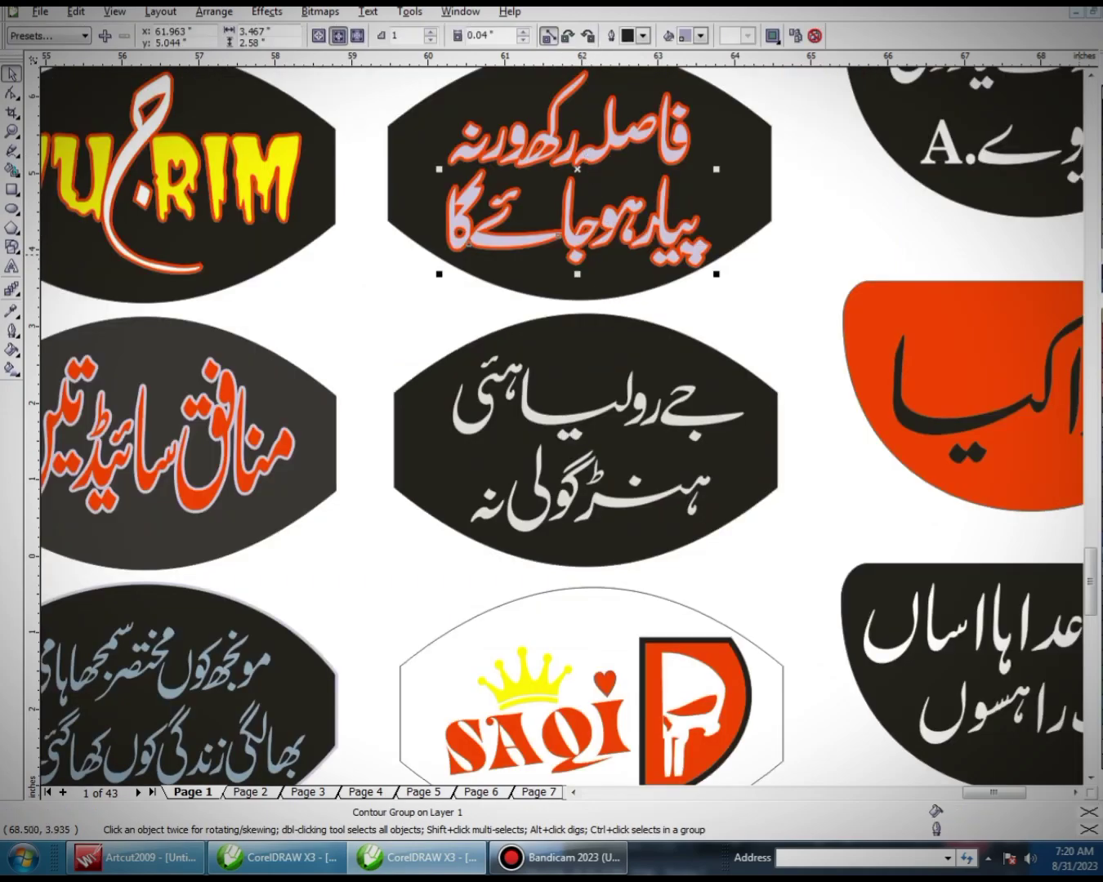
pyautogui.click(1098, 320)
pyautogui.click(1098, 307)
pyautogui.click(1096, 280)
pyautogui.click(1097, 258)
pyautogui.click(1100, 279)
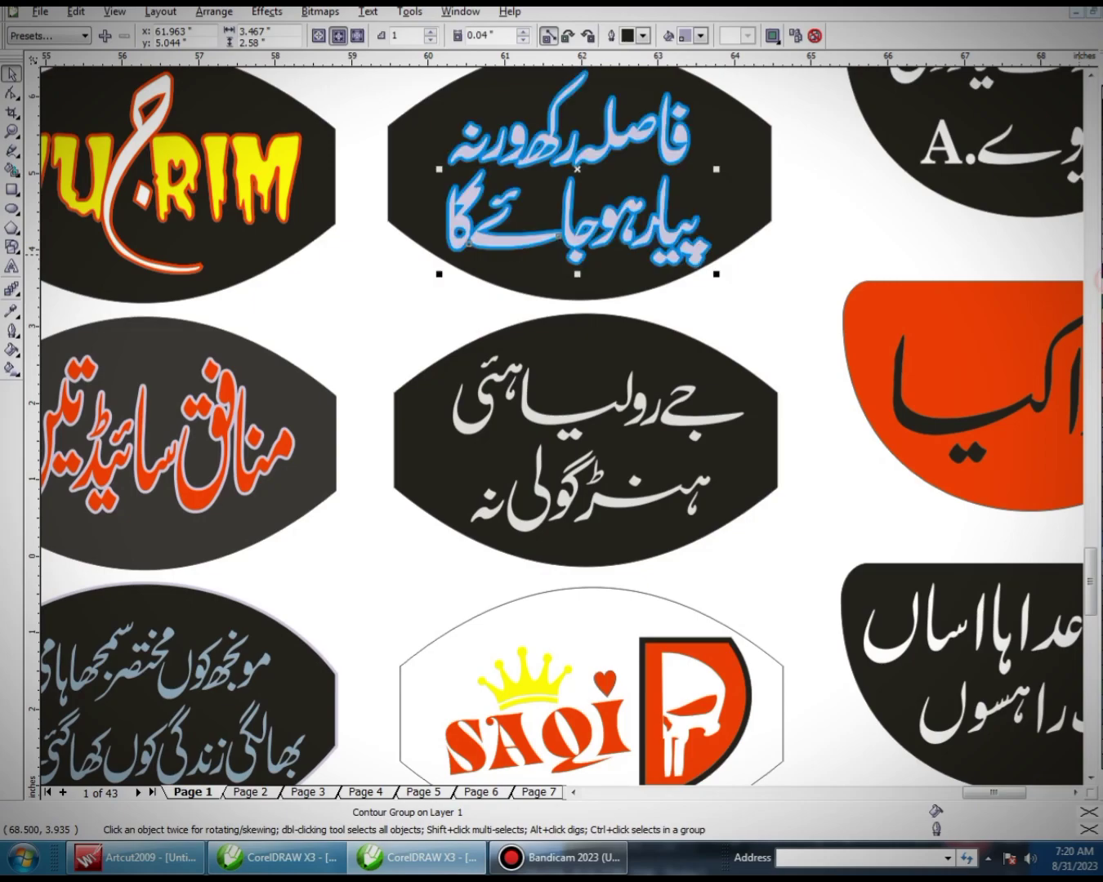
# Step: Recolour the red outline shape behind the lettering and sword of the "BAغHI" sticker white
pyautogui.scroll(-1, 461, 752)
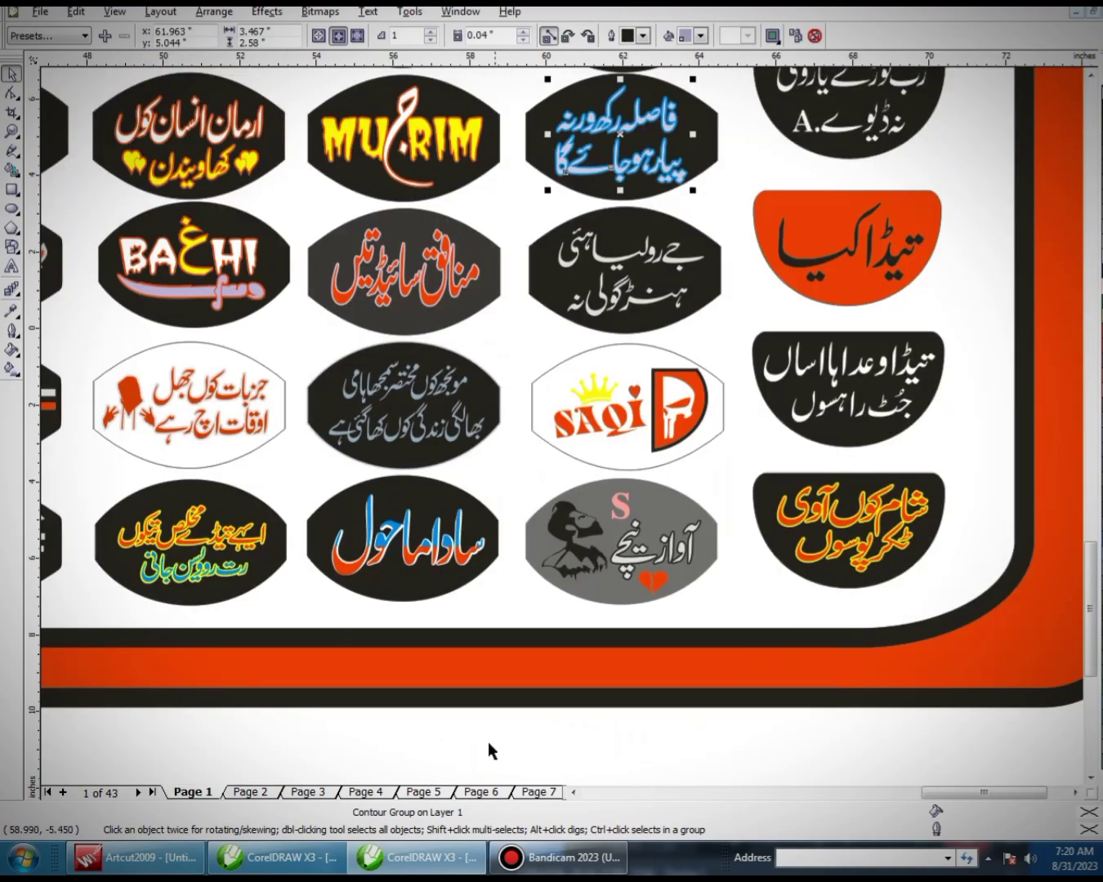
pyautogui.scroll(1, 195, 272)
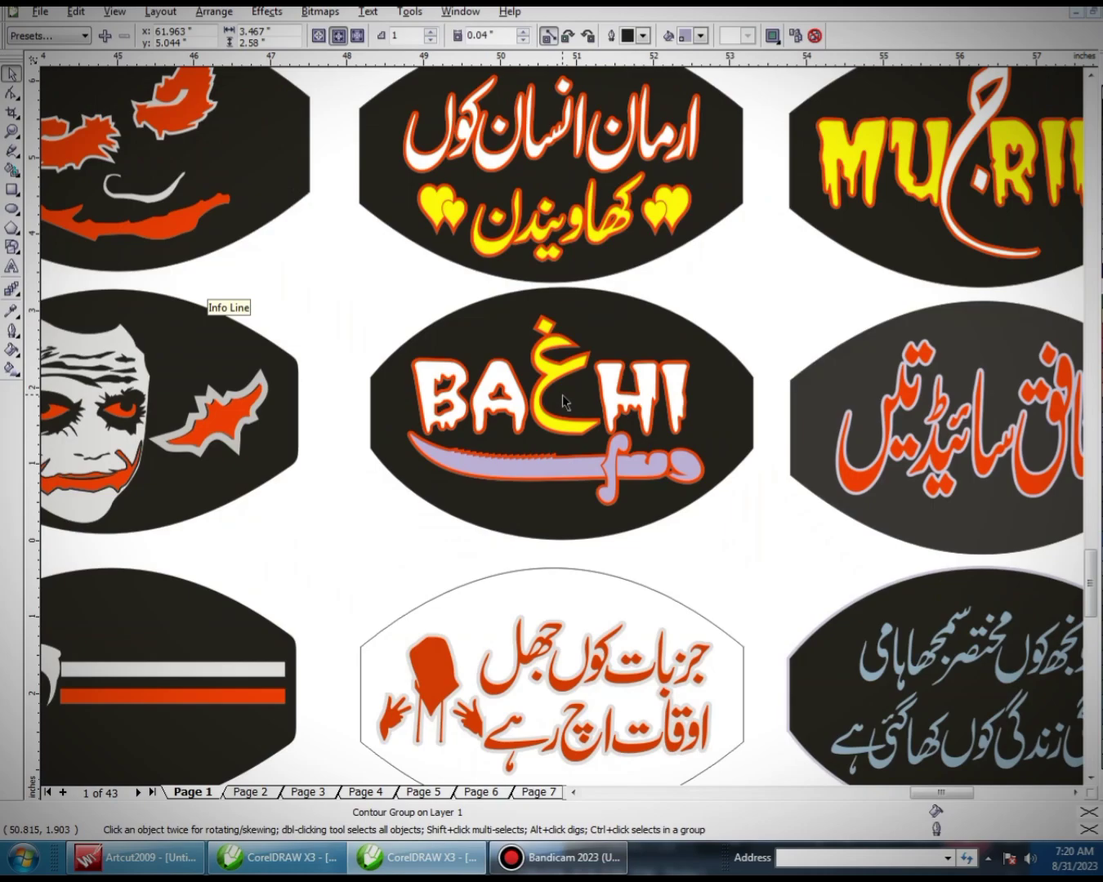
pyautogui.scroll(1, 514, 383)
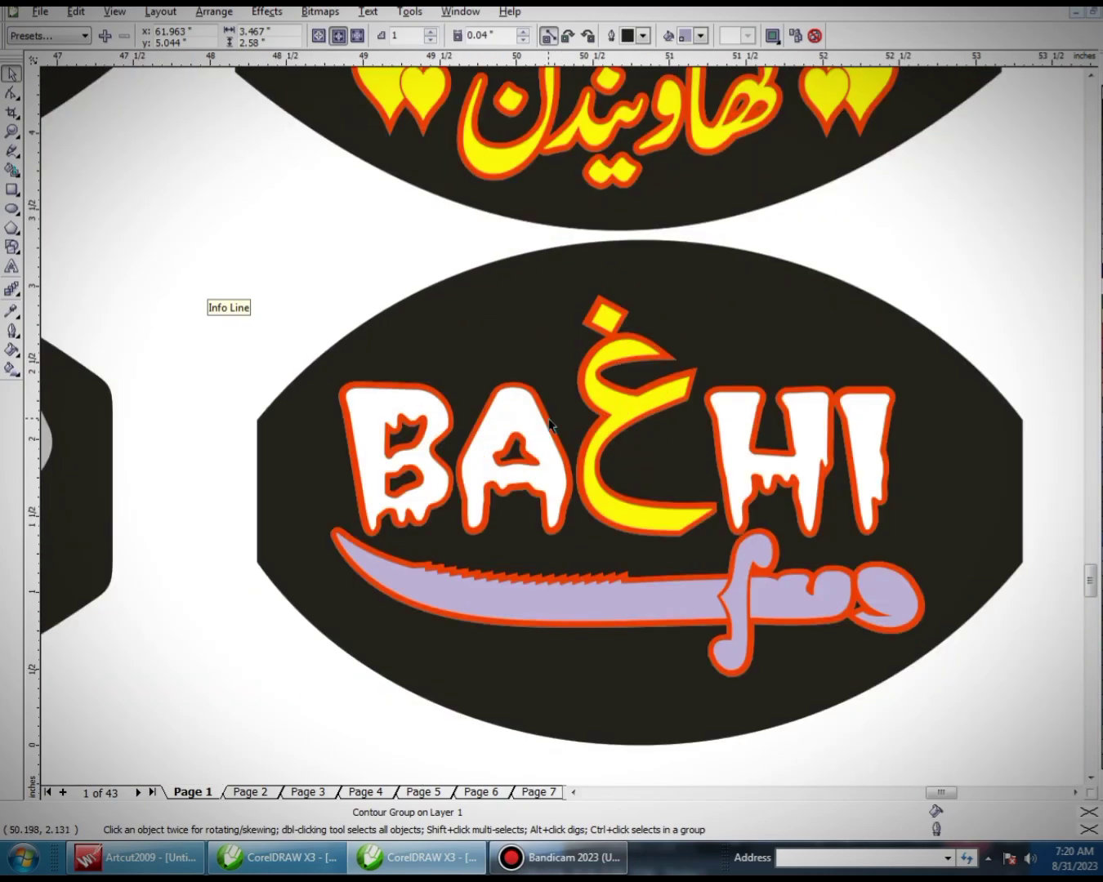
pyautogui.click(550, 424)
pyautogui.rightClick(1099, 258)
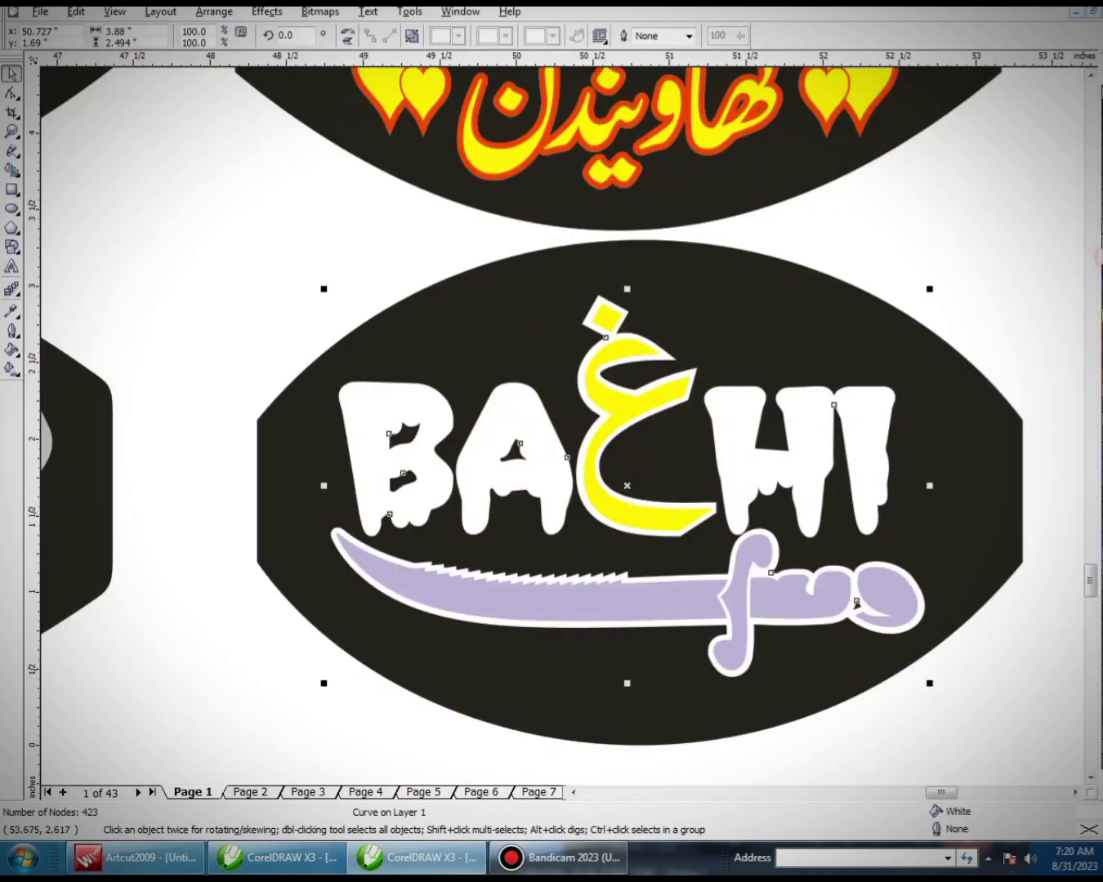
pyautogui.click(924, 263)
# Step: Recolour the letter H red and the letter I green in the "BAغHI" design
pyautogui.click(761, 461)
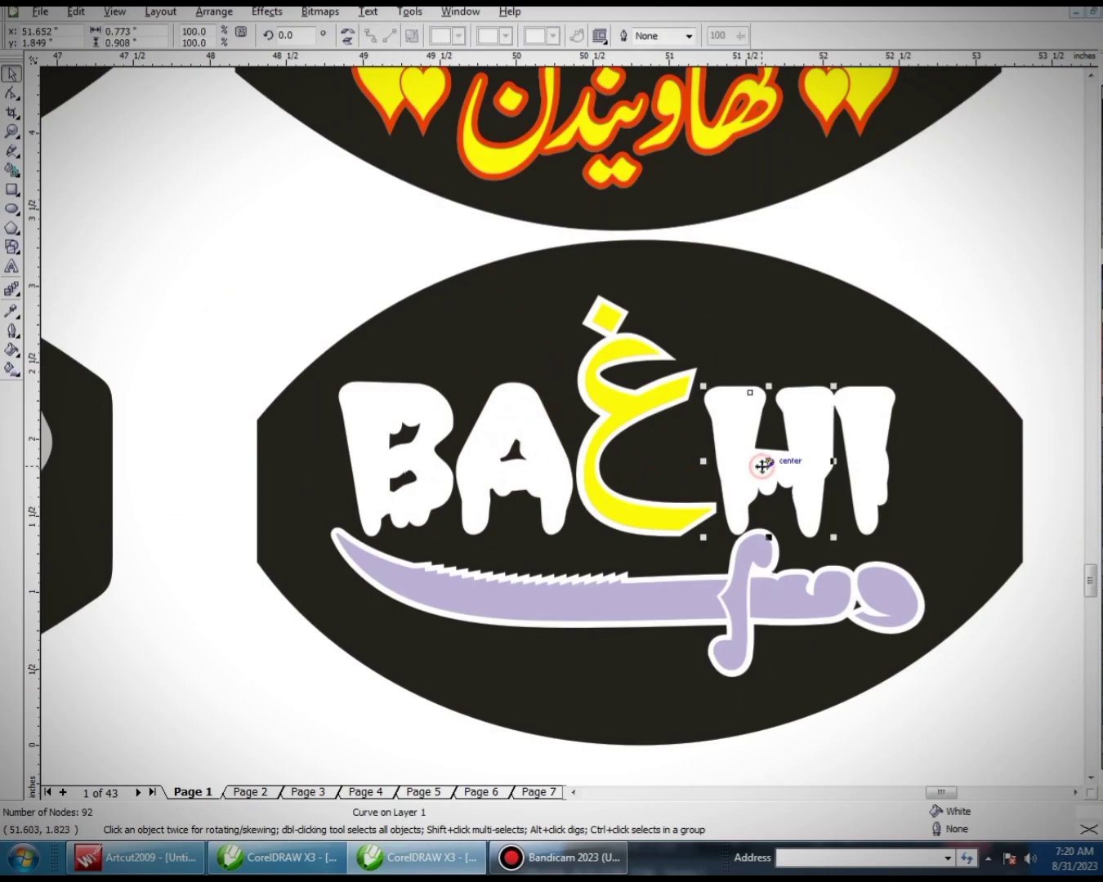
pyautogui.click(1097, 331)
pyautogui.click(858, 451)
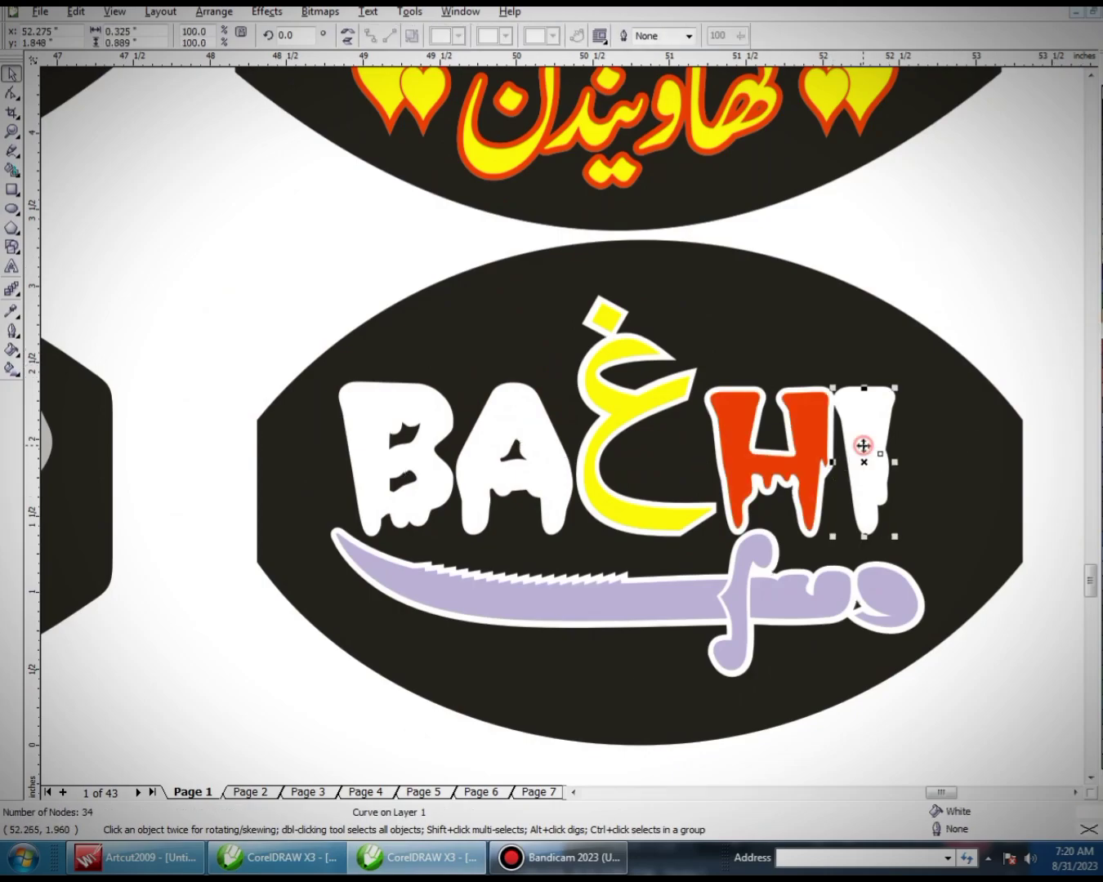
pyautogui.click(1099, 302)
# Step: Recolour the letter B purple and the letter A orange in the "BAغHI" design
pyautogui.click(414, 450)
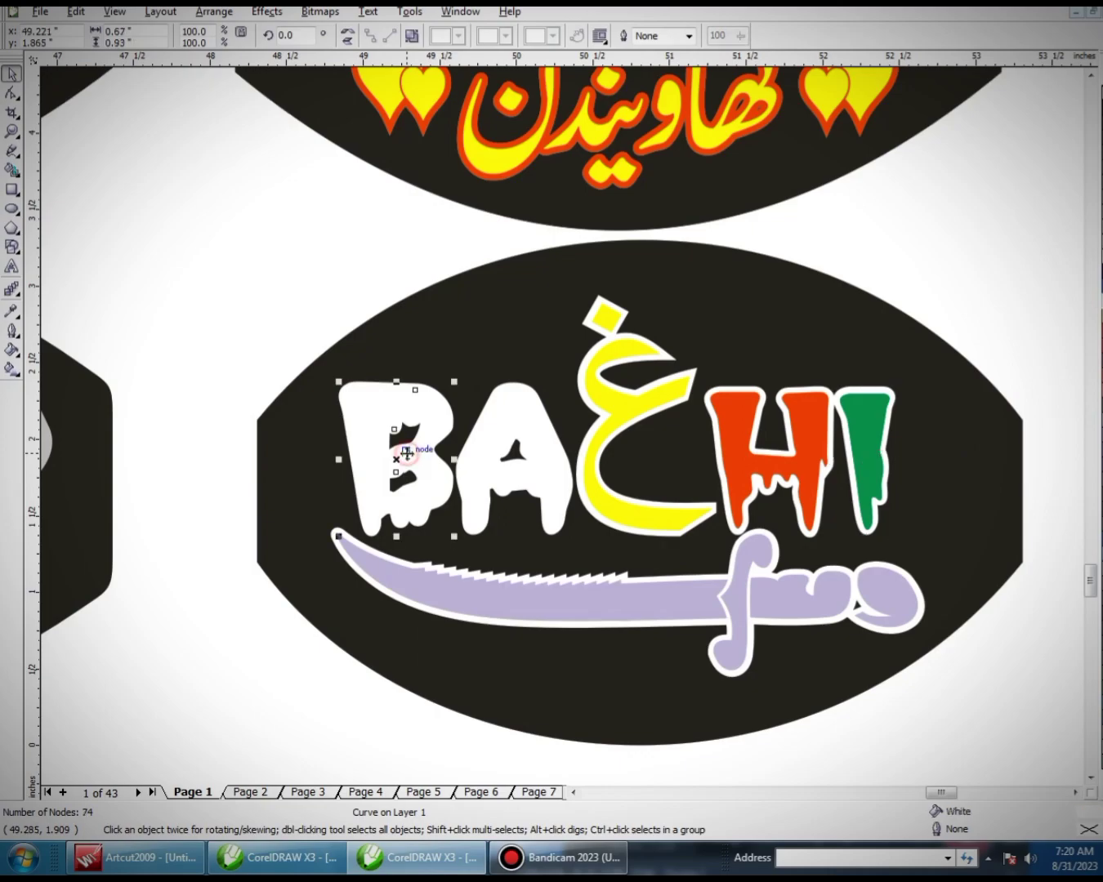
pyautogui.click(1097, 359)
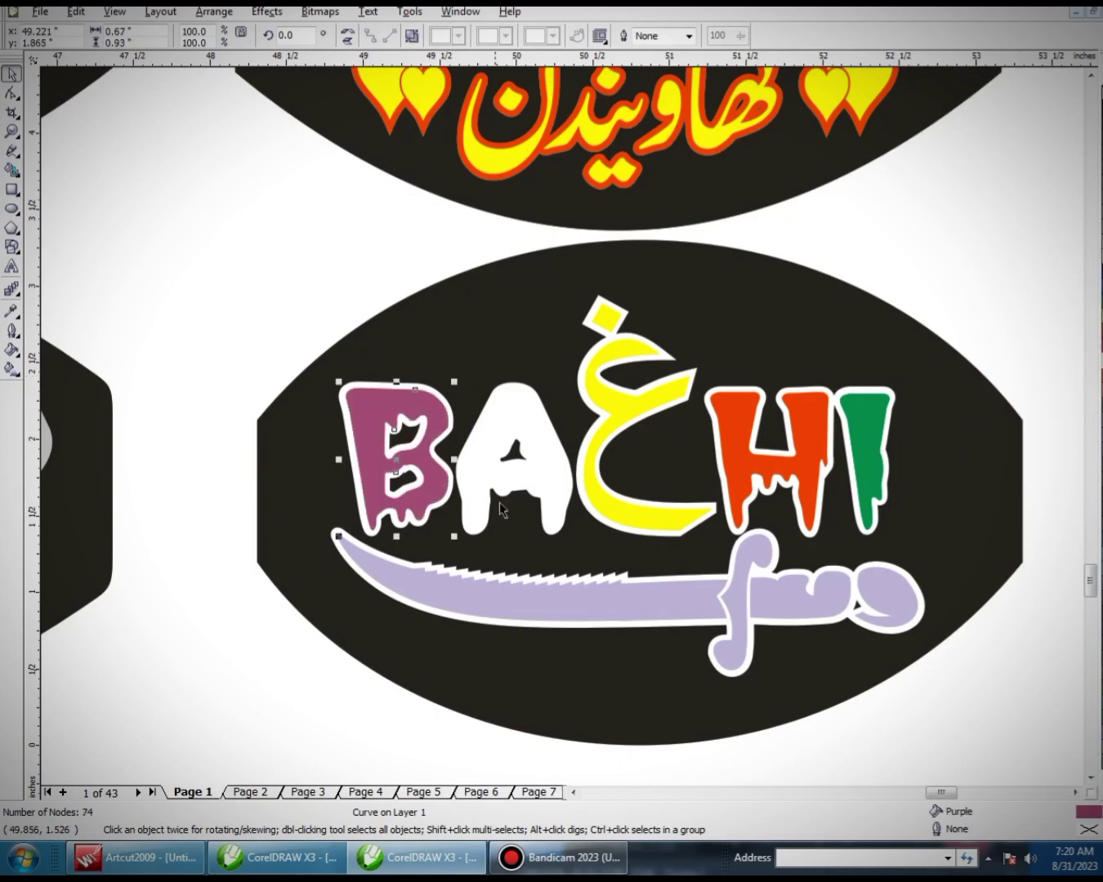
pyautogui.click(499, 502)
pyautogui.click(1100, 376)
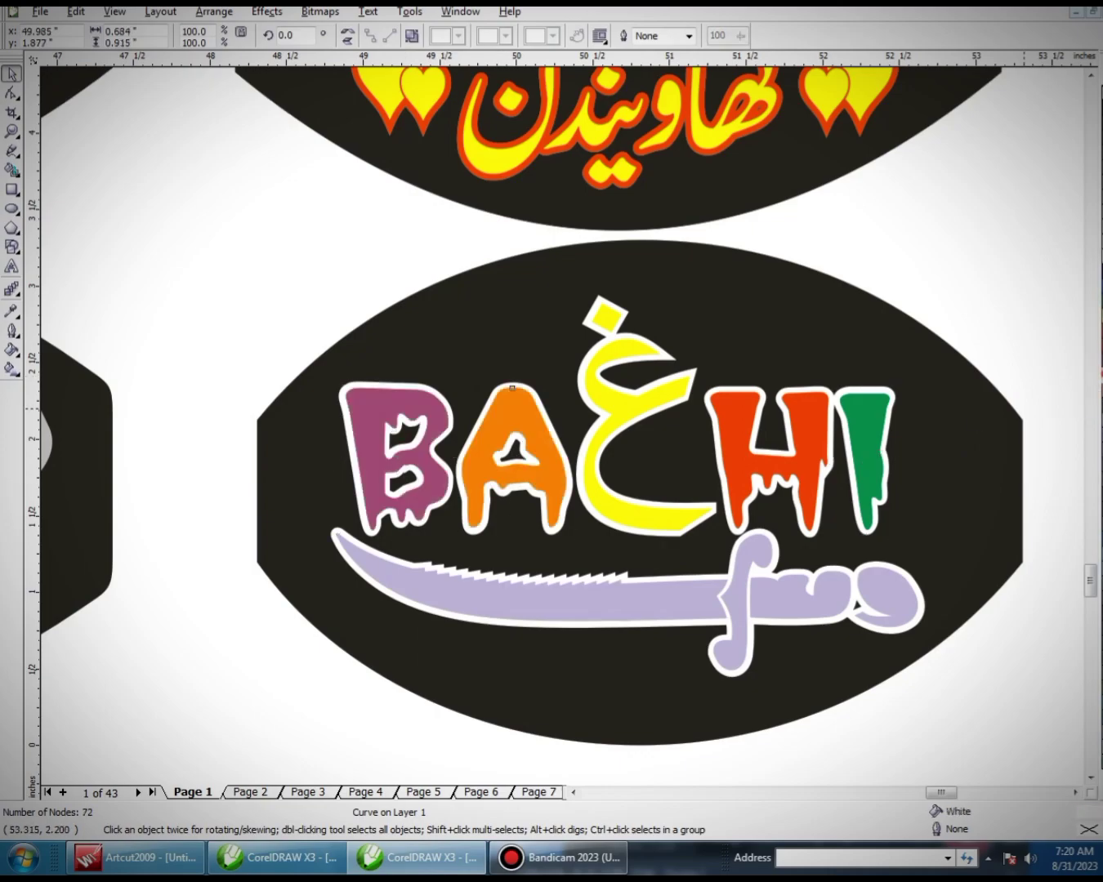
# Step: Break the sword in the "BAغHI" design apart into separate curves and recolour its blade red
pyautogui.click(629, 505)
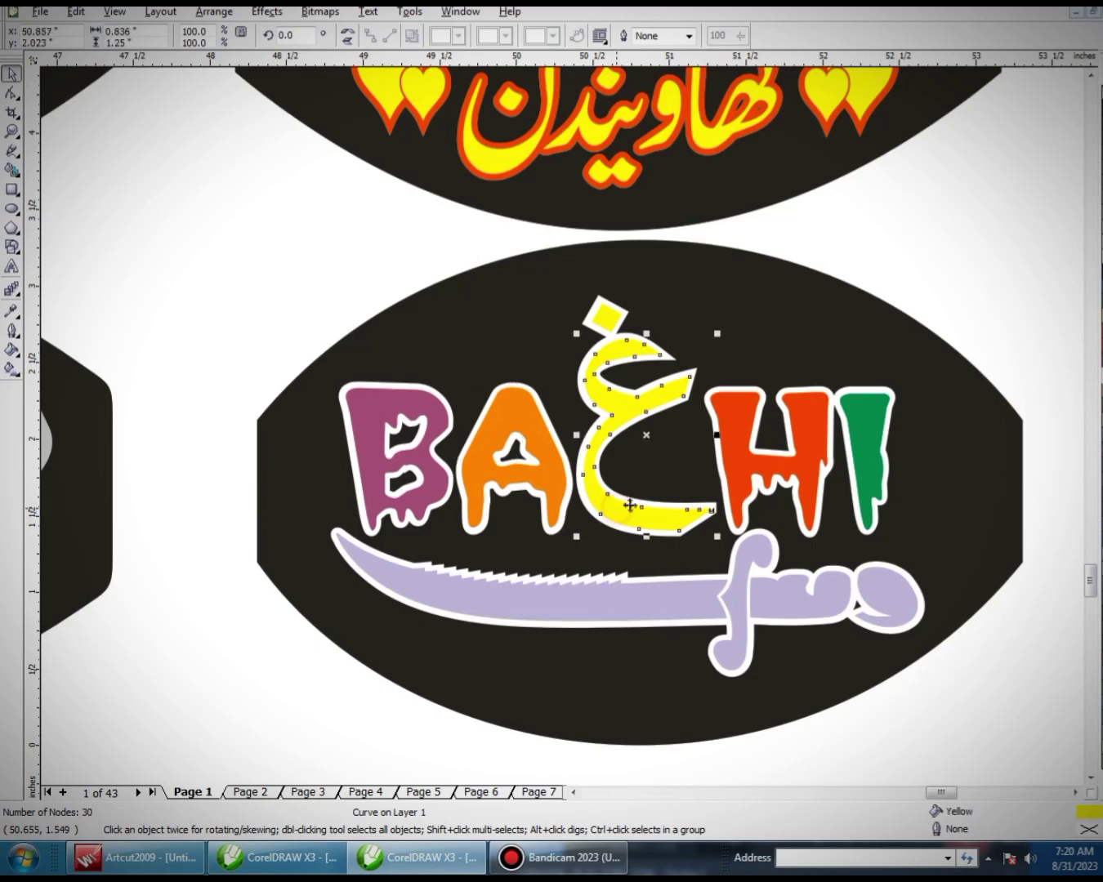
pyautogui.click(751, 399)
pyautogui.click(792, 597)
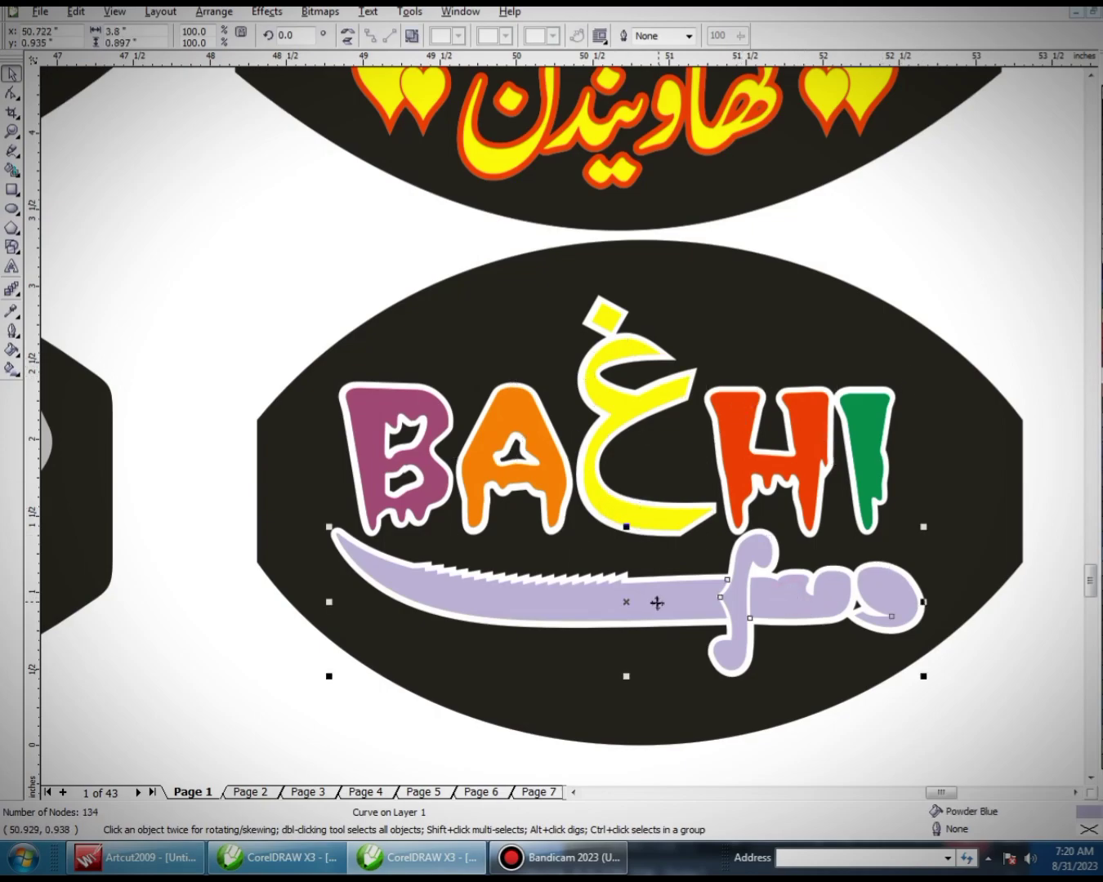
pyautogui.click(415, 36)
pyautogui.click(251, 190)
pyautogui.click(594, 606)
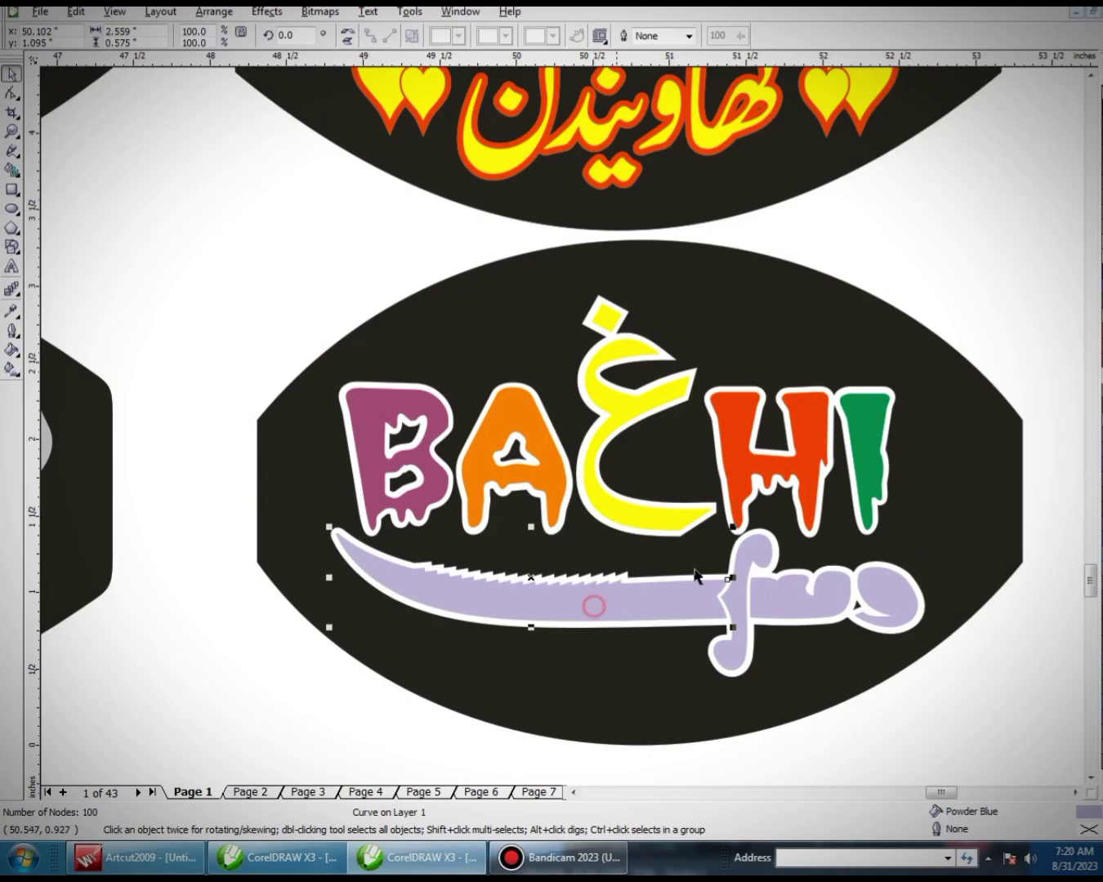
pyautogui.click(1098, 331)
# Step: Recolour the sword's grip, pommel and crossguard black
pyautogui.click(903, 603)
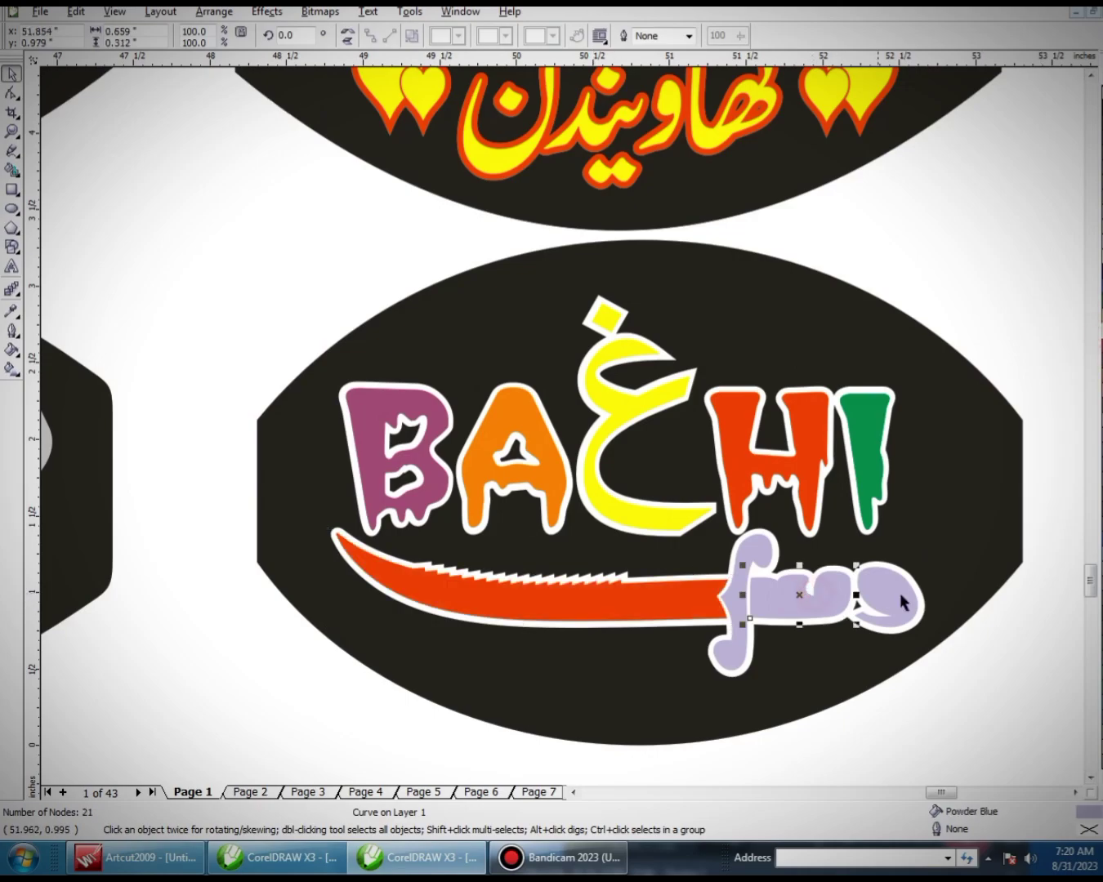
pyautogui.press('Delete')
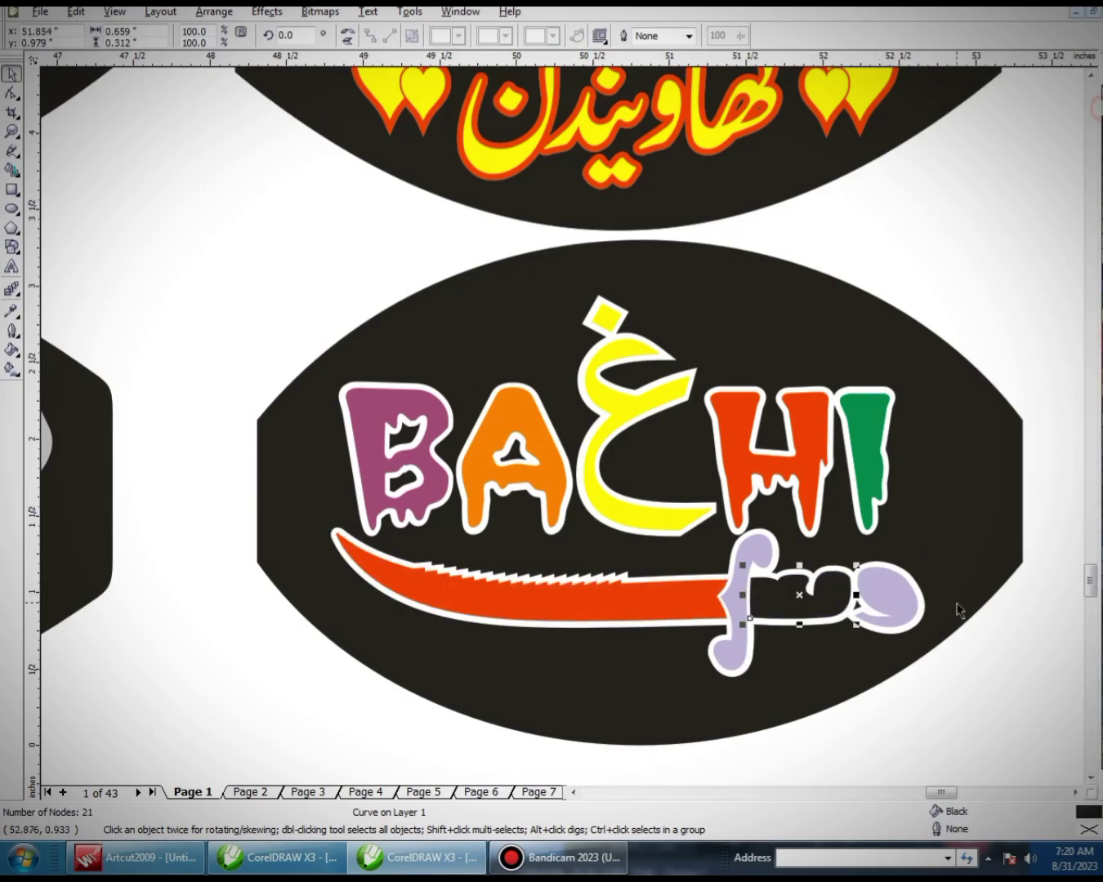
pyautogui.click(880, 595)
pyautogui.click(1096, 110)
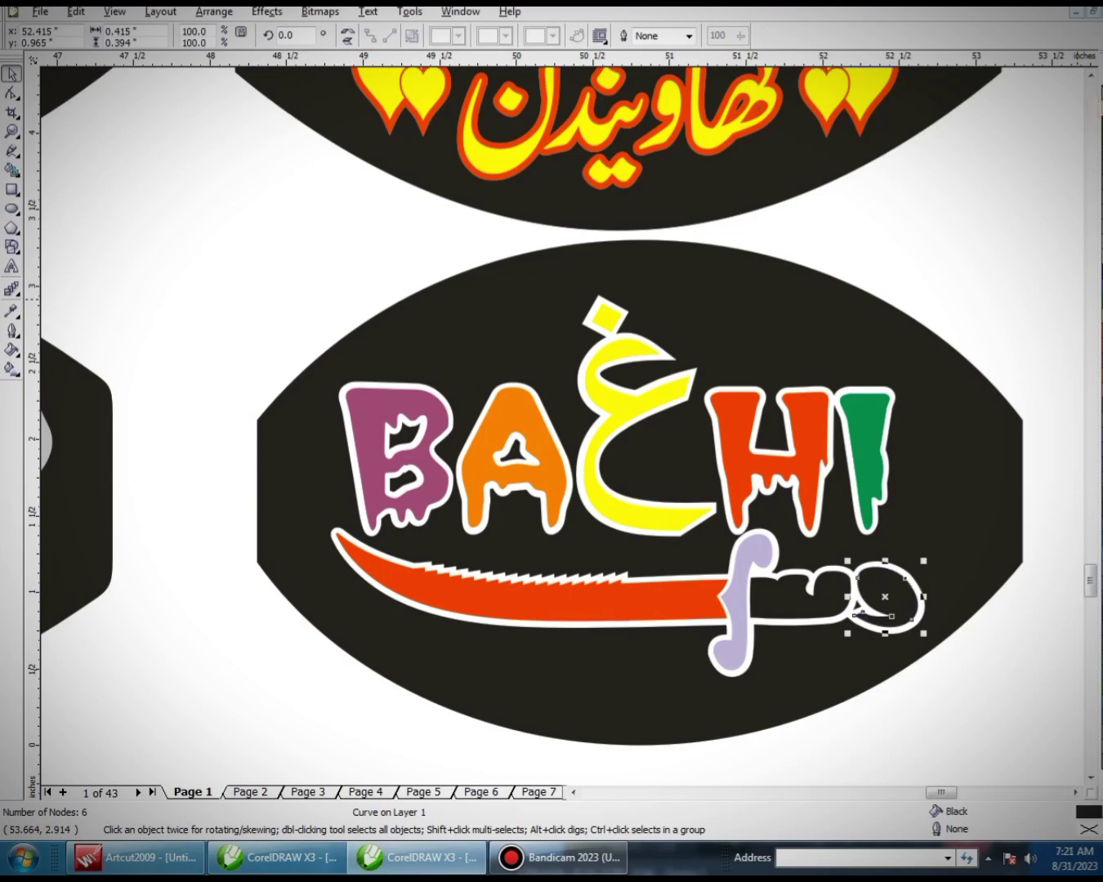
pyautogui.click(734, 593)
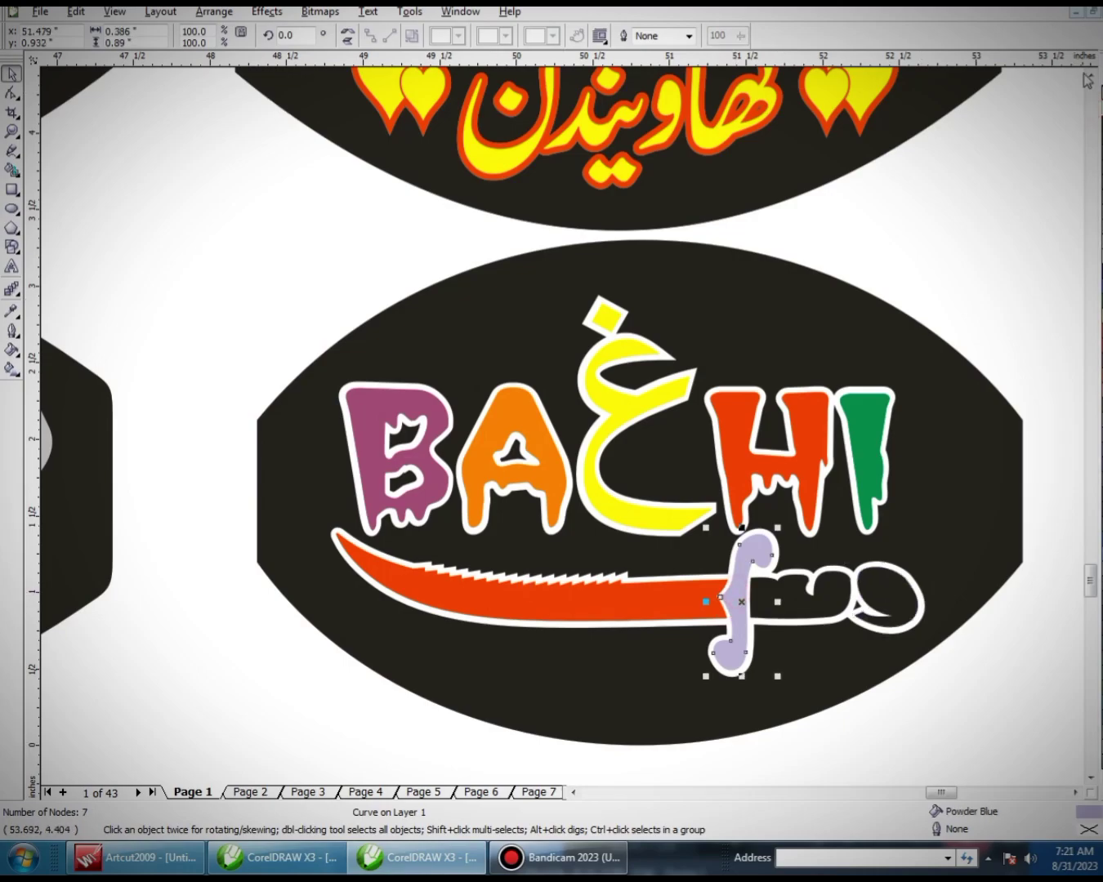
pyautogui.click(1093, 124)
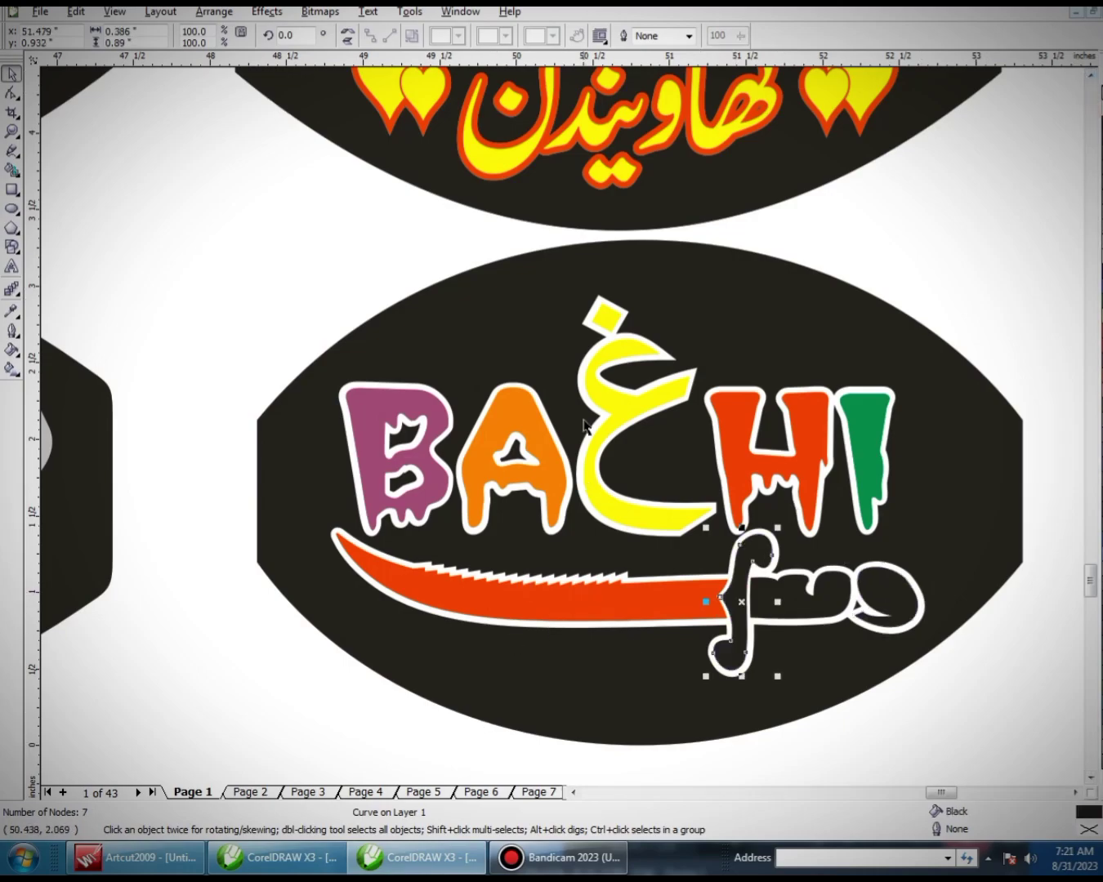
# Step: Recolour the letter H orange, and the central Urdu letter and its dot red, in the "BAغHI" design
pyautogui.click(639, 410)
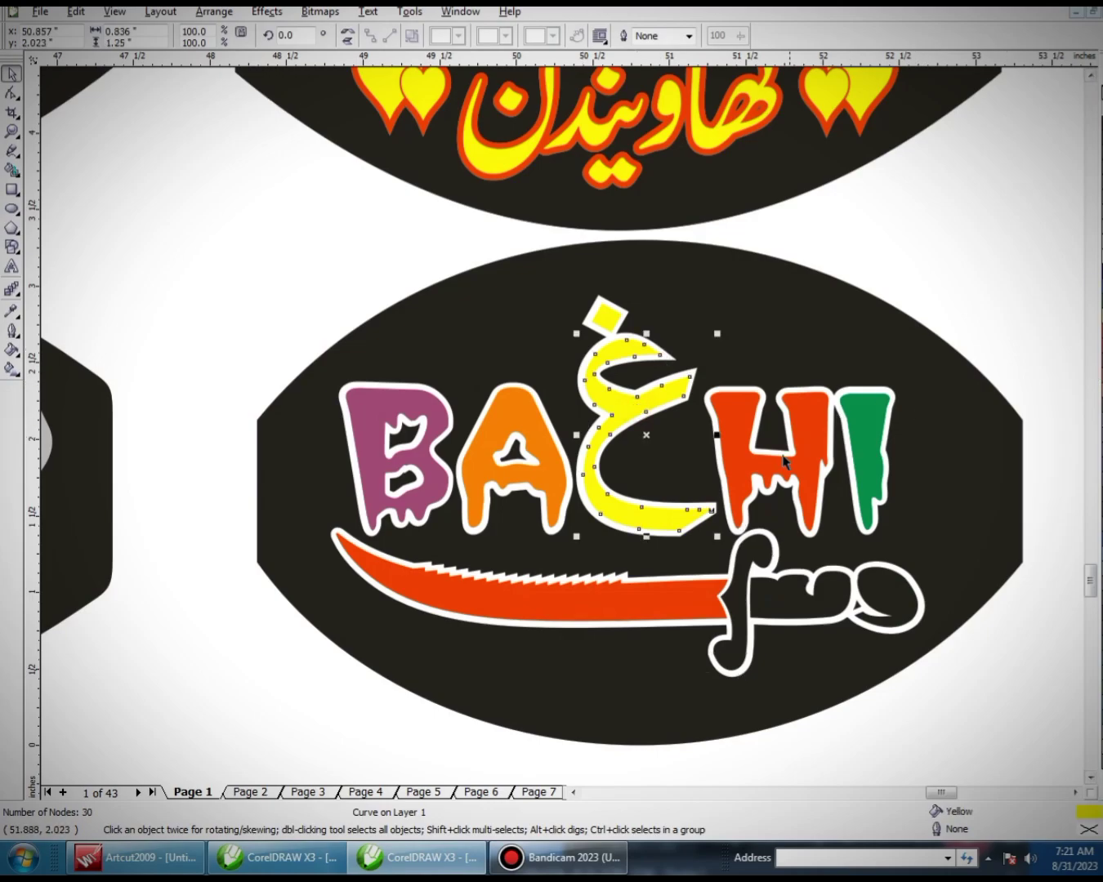
pyautogui.click(747, 467)
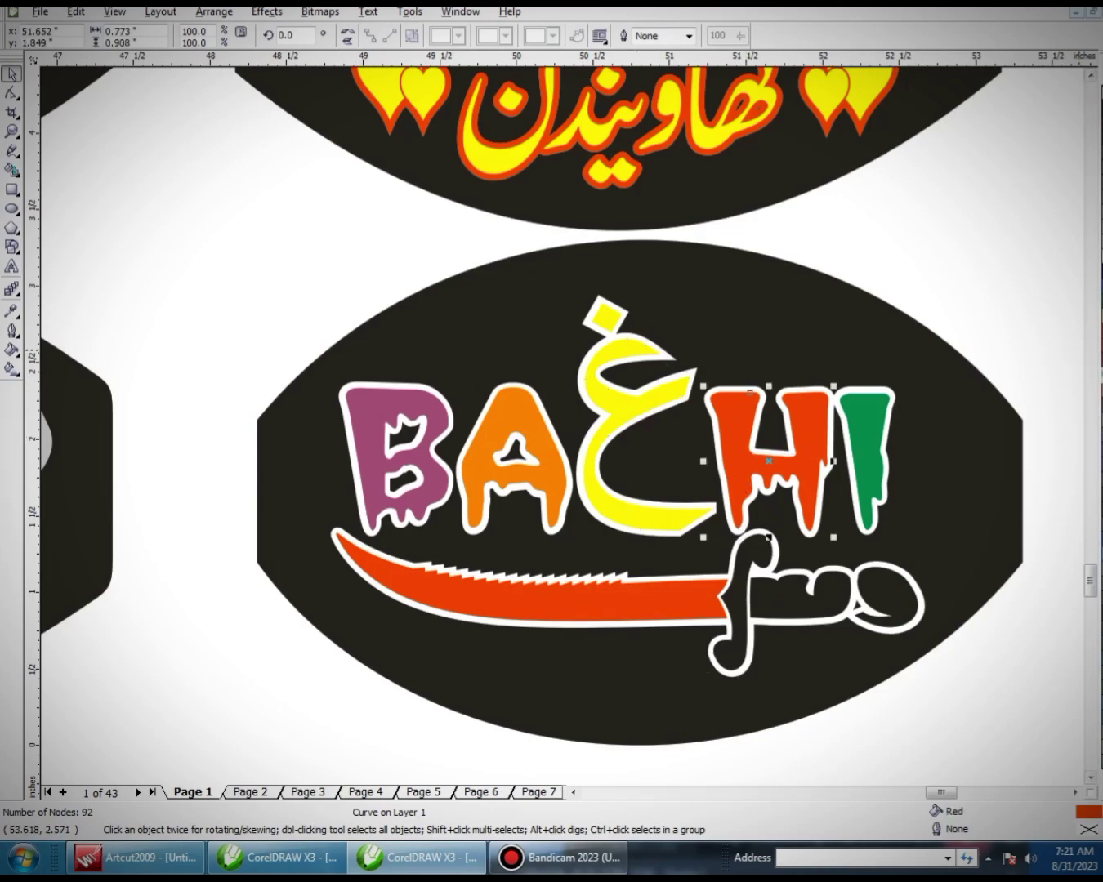
pyautogui.click(1096, 368)
pyautogui.click(623, 420)
pyautogui.click(1095, 325)
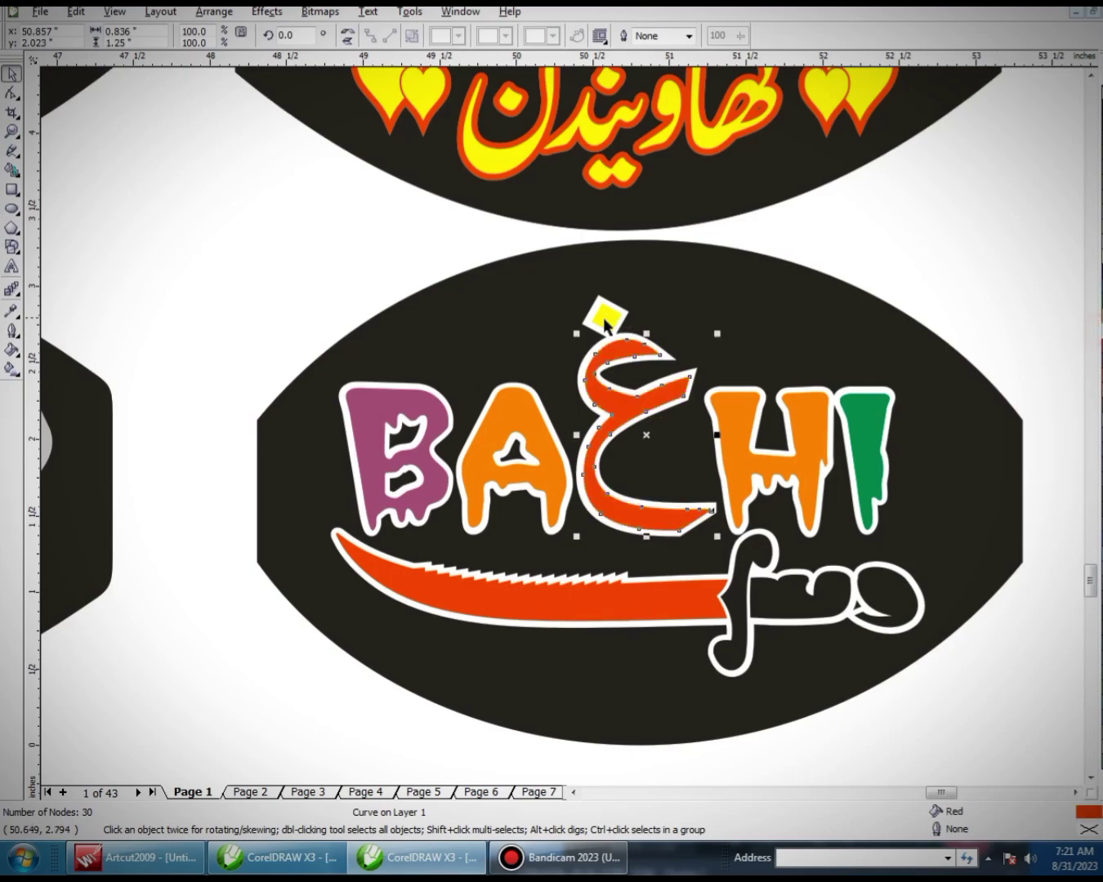
pyautogui.click(604, 321)
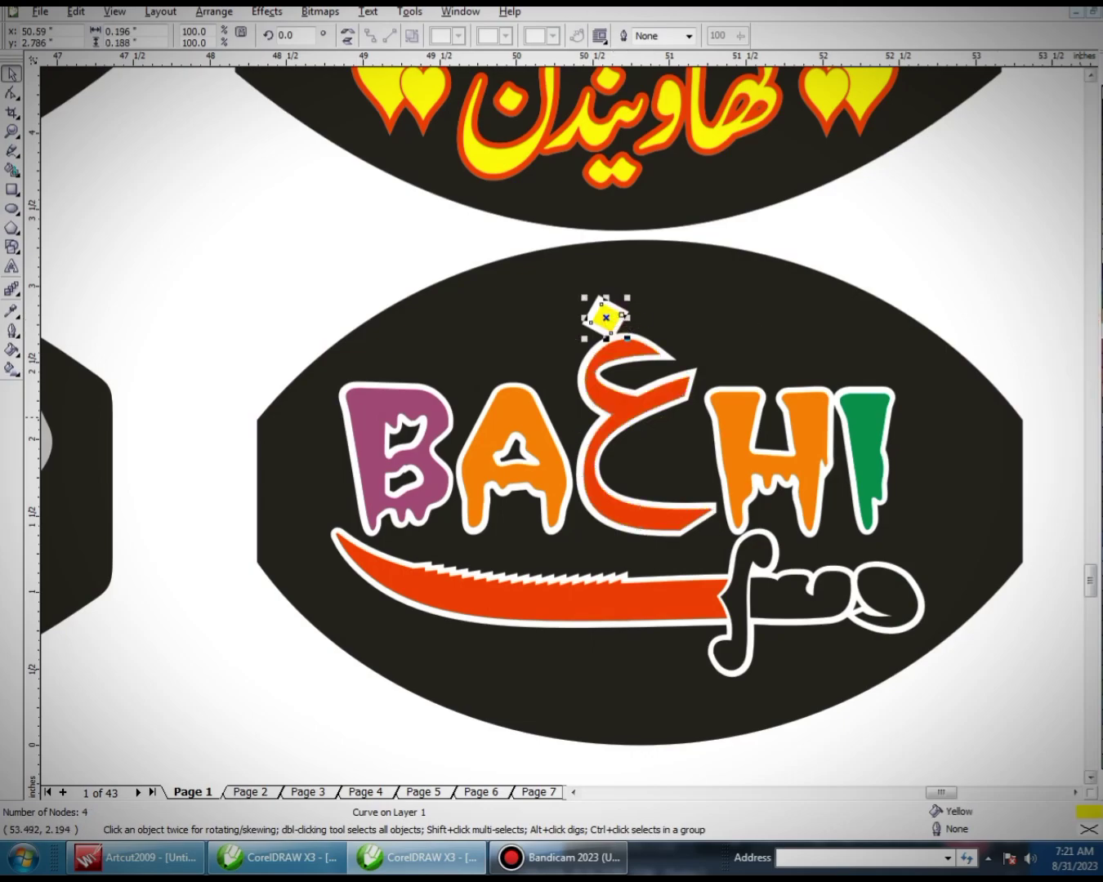
pyautogui.click(1098, 331)
pyautogui.click(918, 260)
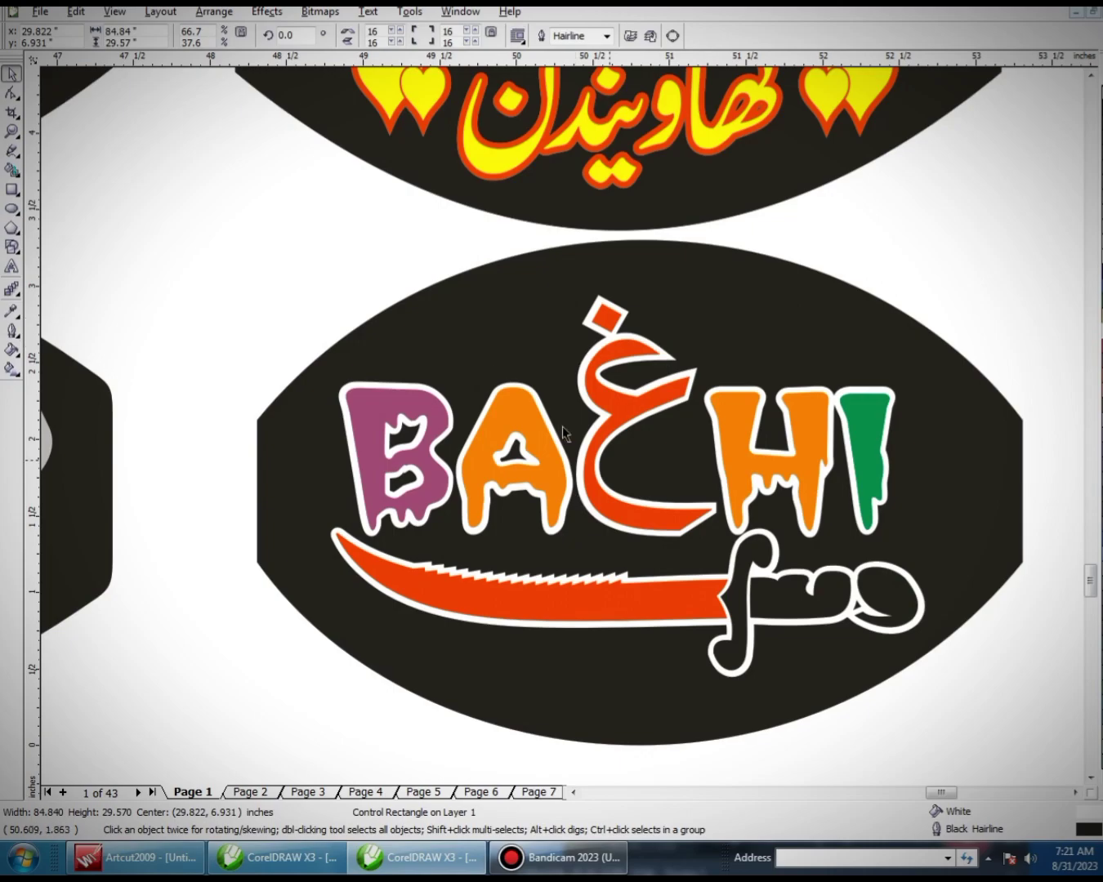
# Step: Look over the Urdu hearts sticker, the bottle-and-glass sticker and their neighbours, and review the full sheet with nothing selected
pyautogui.scroll(-2, 567, 435)
pyautogui.scroll(2, 570, 403)
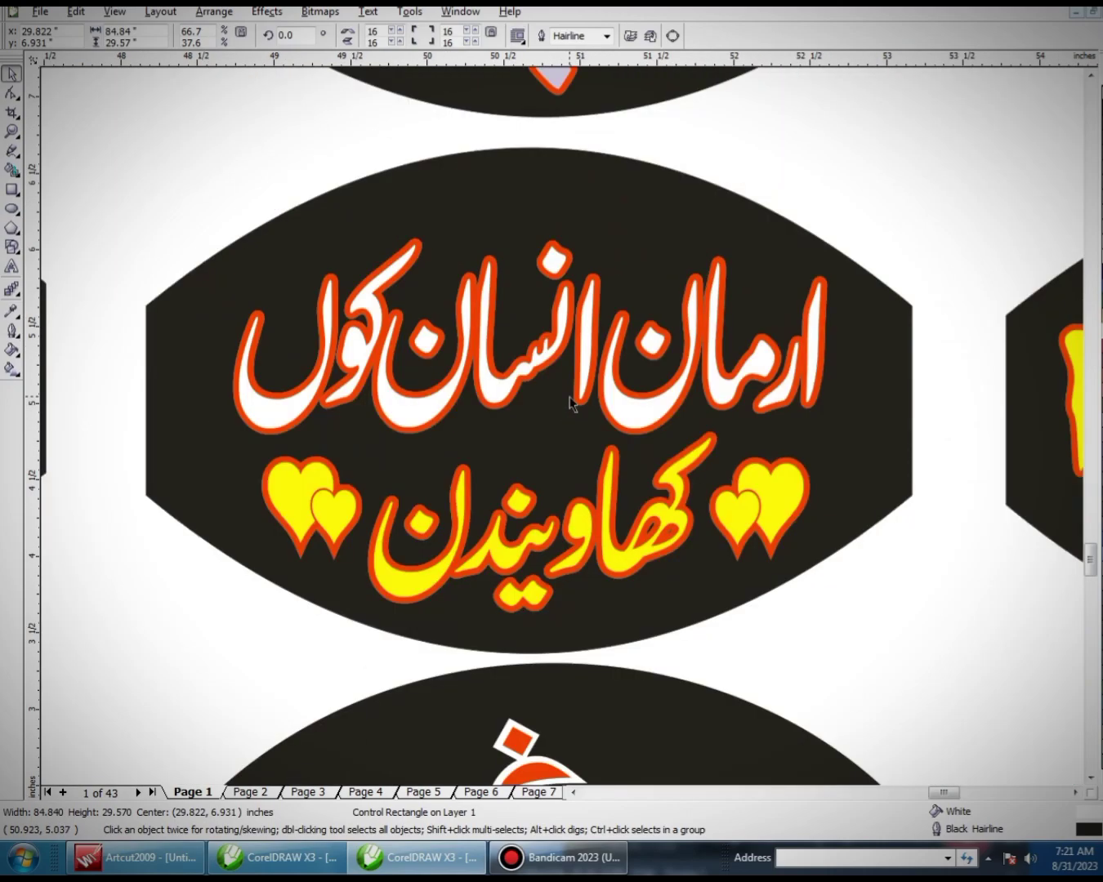
pyautogui.scroll(-2, 562, 428)
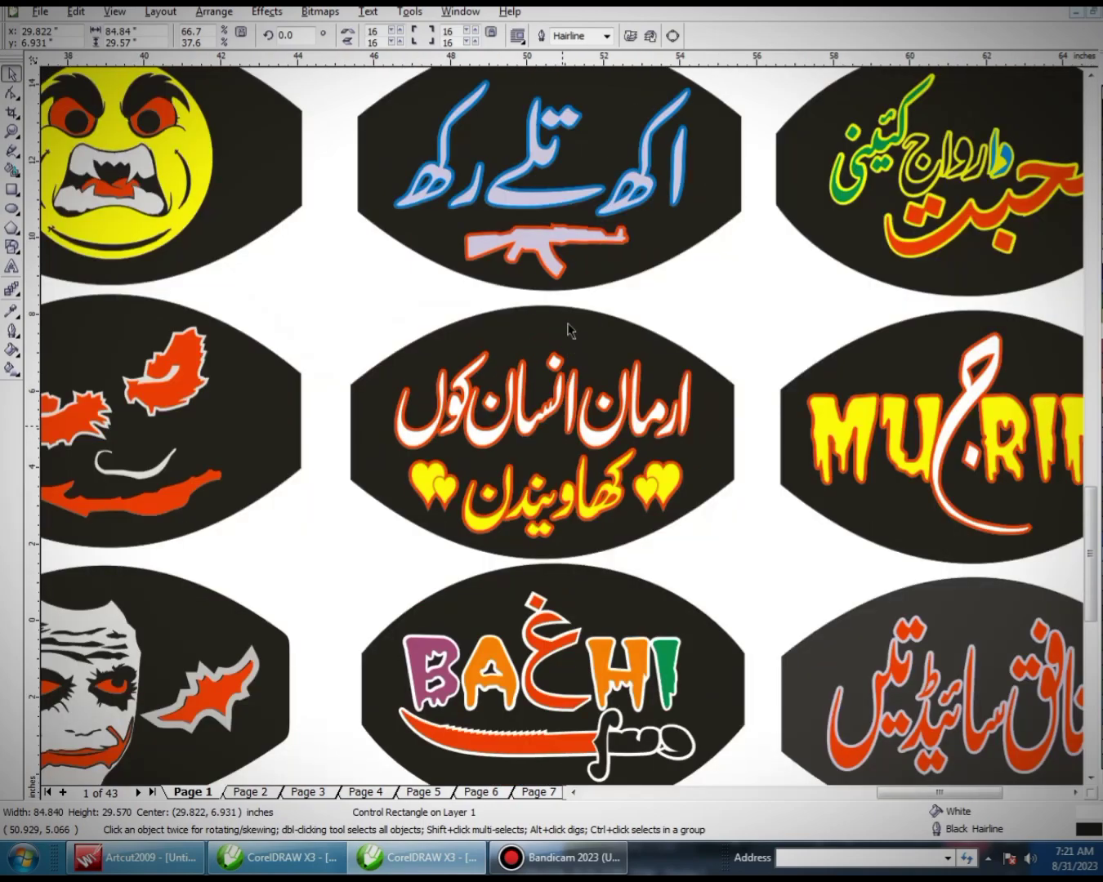
pyautogui.scroll(-2, 567, 330)
pyautogui.scroll(1, 559, 438)
pyautogui.scroll(1, 575, 377)
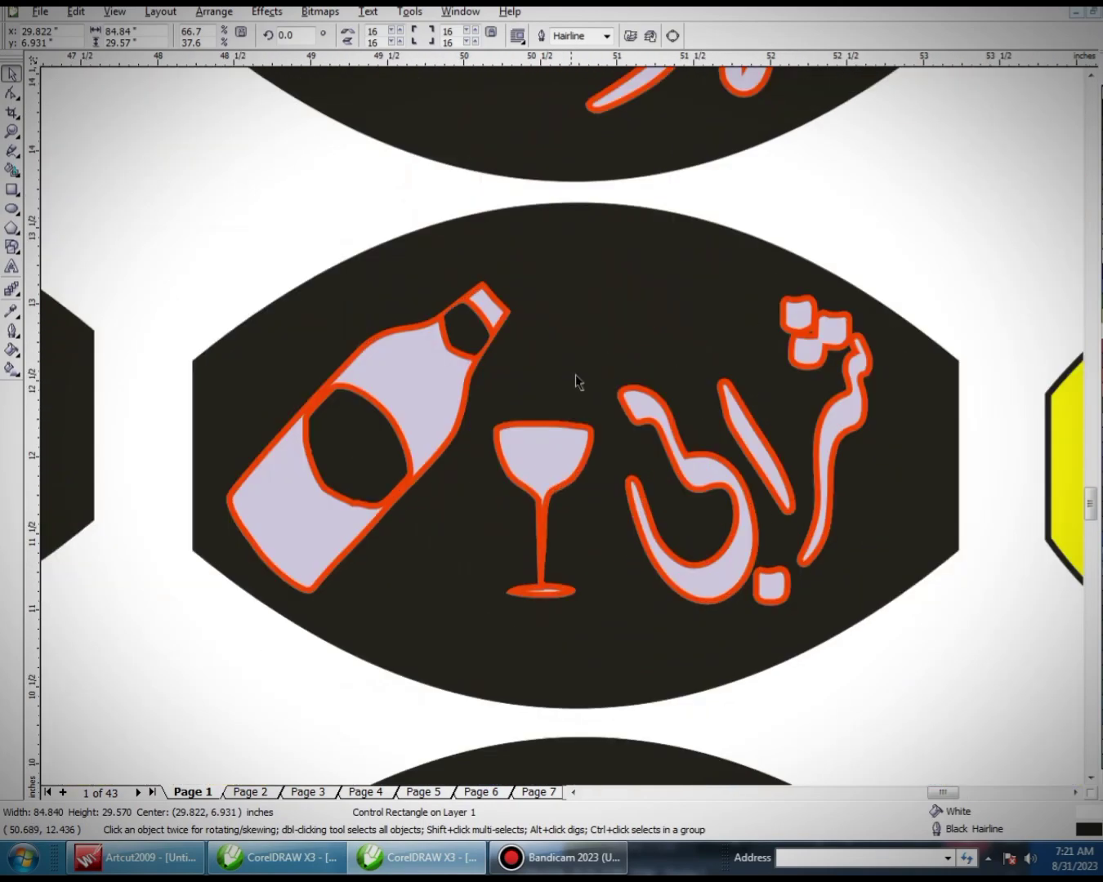
pyautogui.scroll(-1, 562, 433)
pyautogui.scroll(-1, 583, 561)
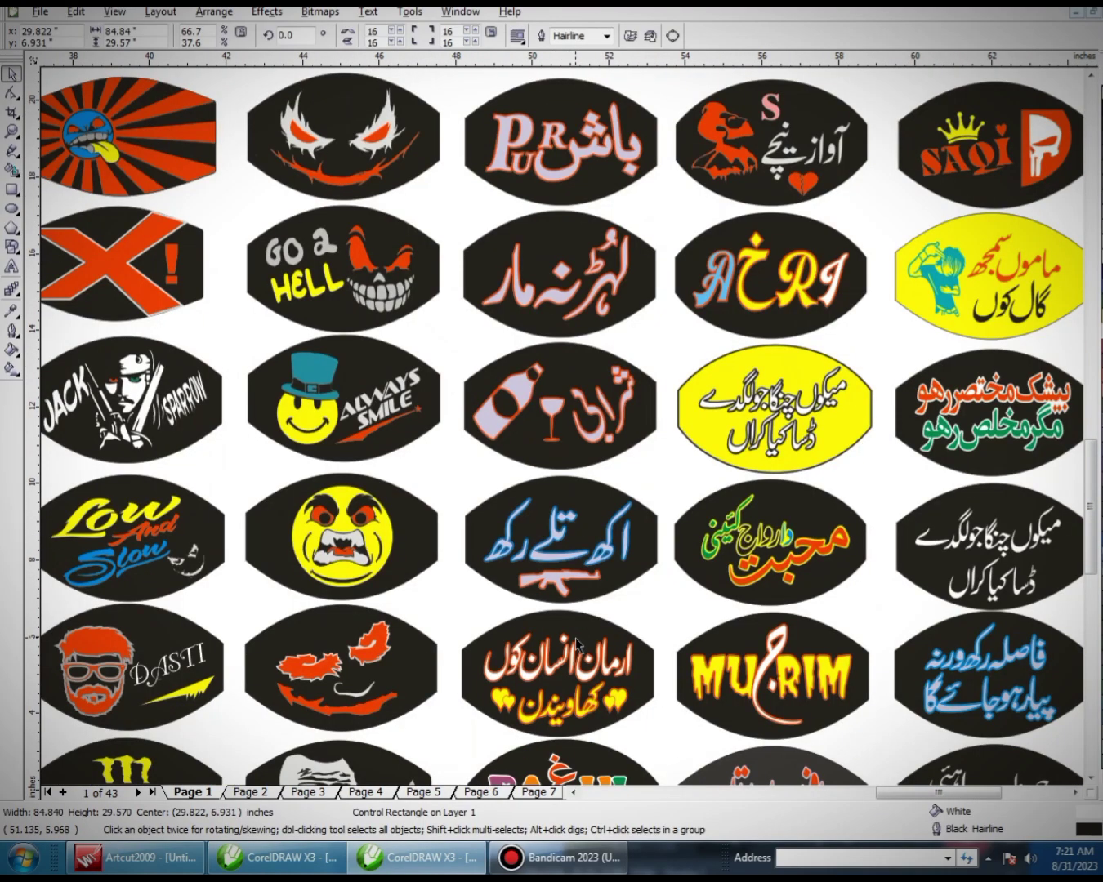
pyautogui.scroll(-1, 565, 431)
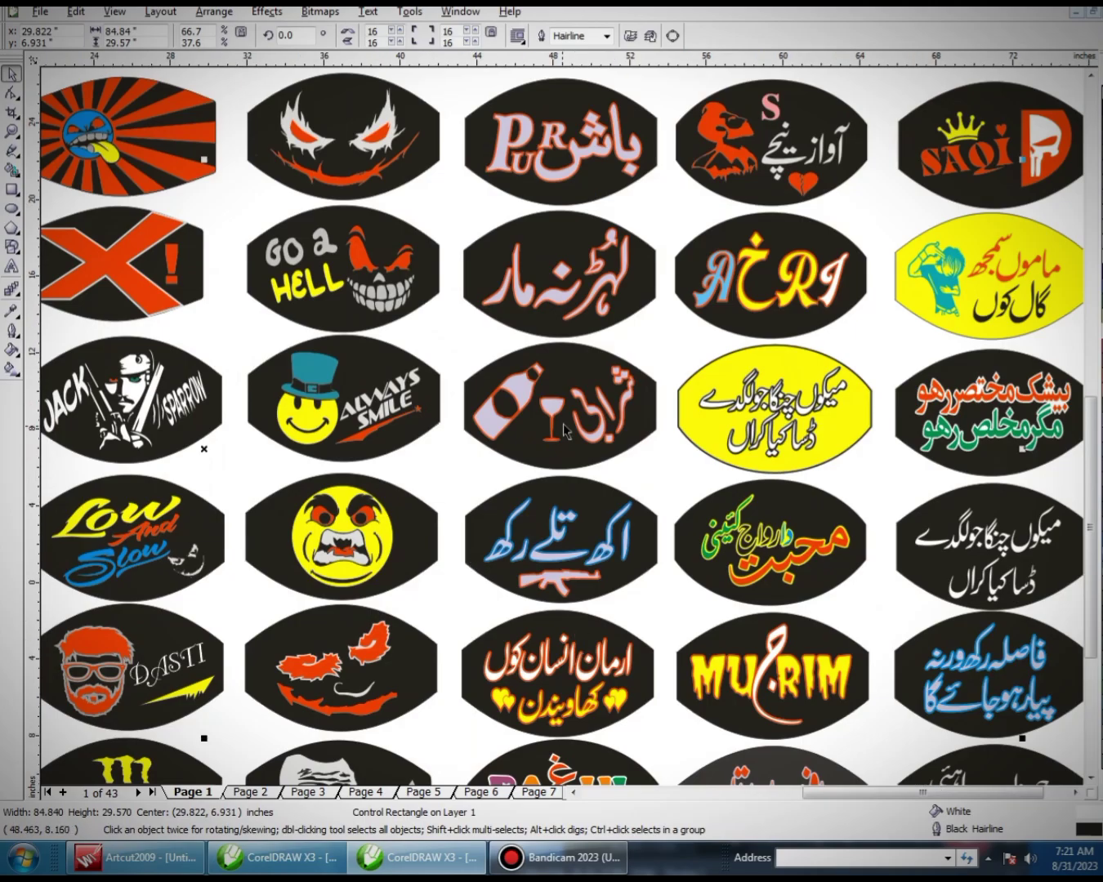
pyautogui.scroll(-1, 575, 428)
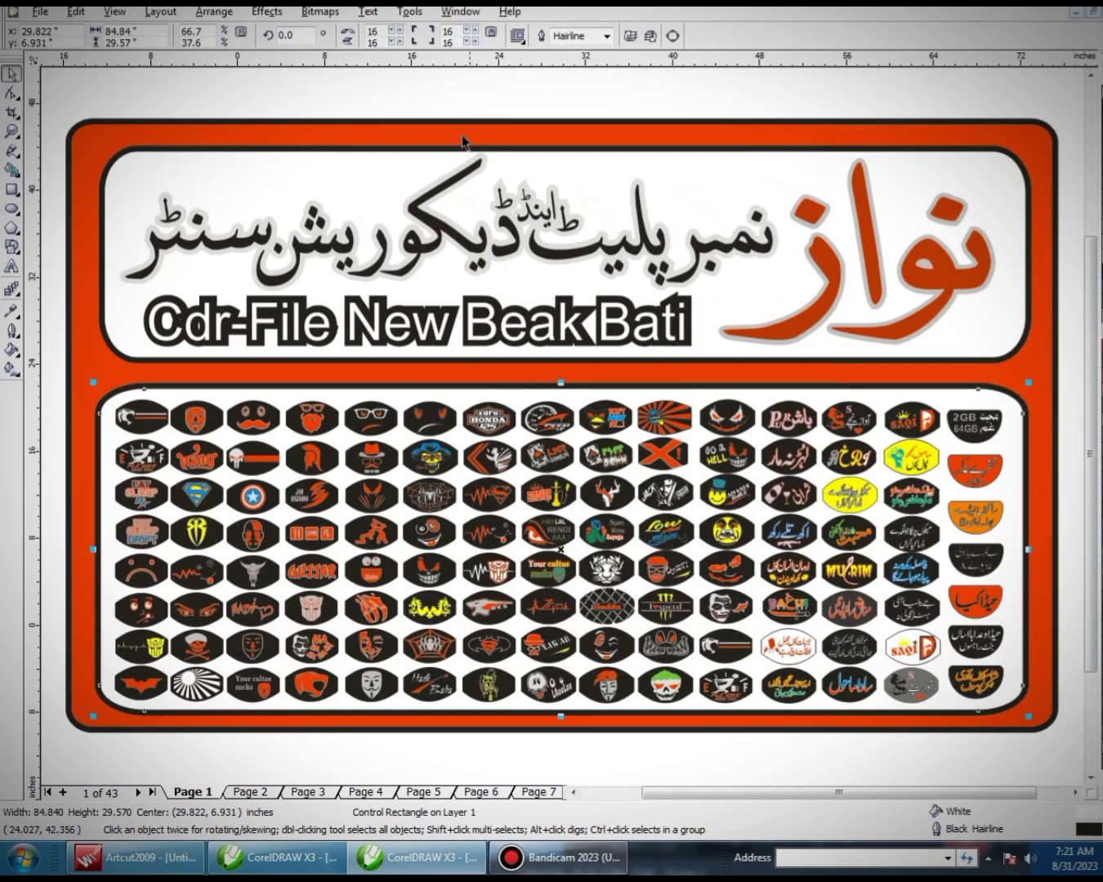
pyautogui.click(438, 106)
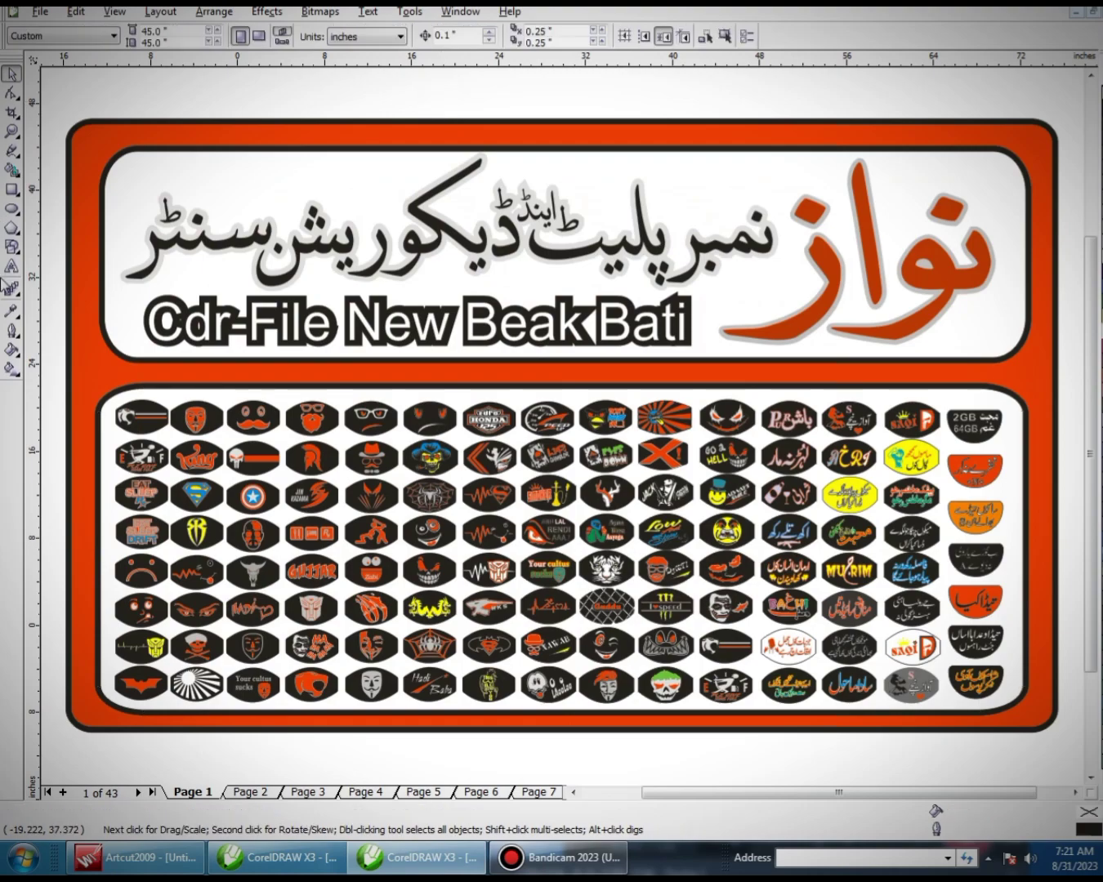
# Step: Add the artistic text "140" in Arial just above the sticker sheet and enlarge it to about 273 pt
pyautogui.click(12, 267)
pyautogui.scroll(-2, 670, 544)
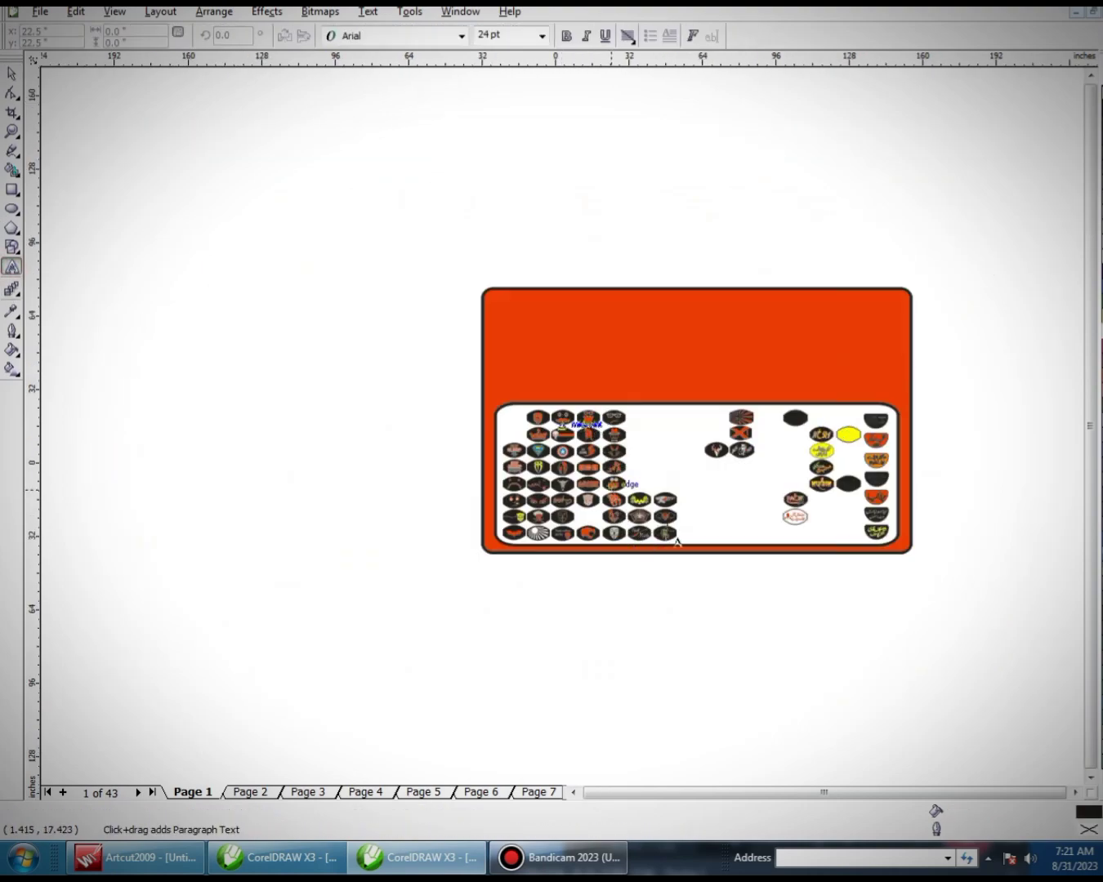
pyautogui.click(578, 341)
pyautogui.scroll(1, 578, 342)
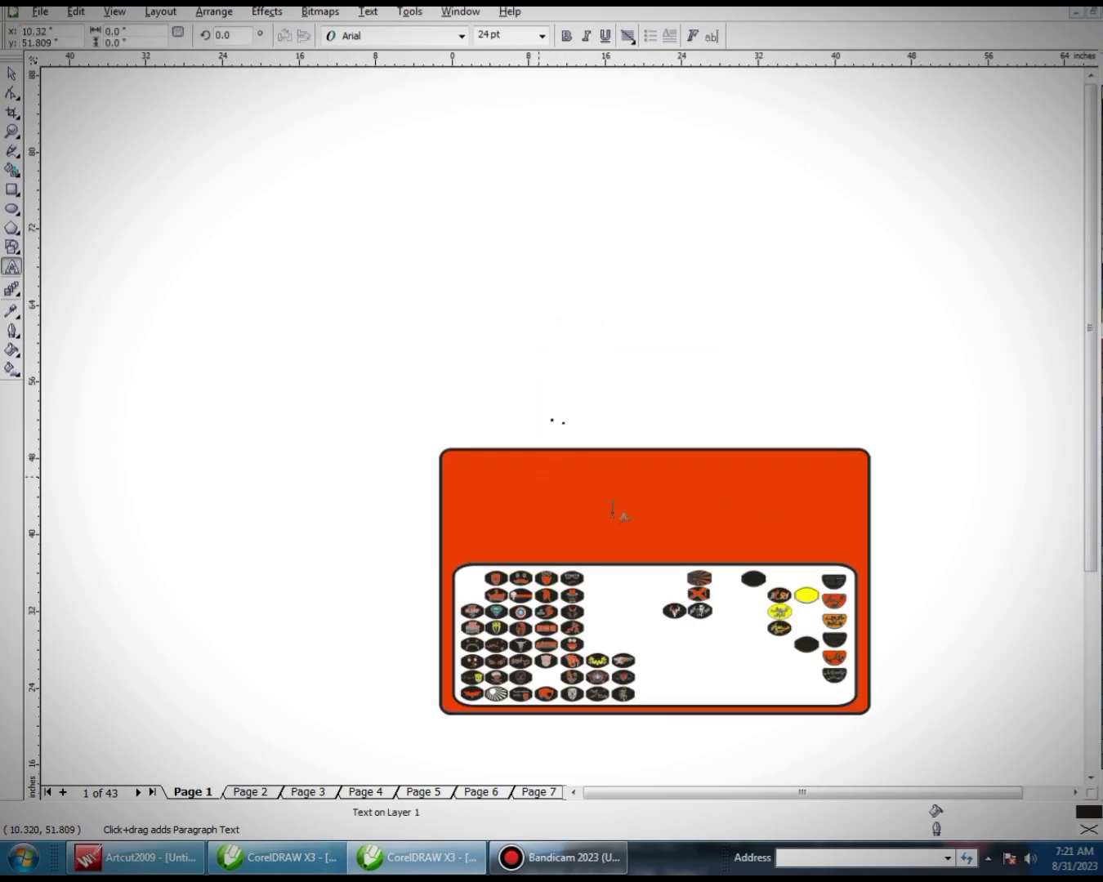
pyautogui.scroll(1, 578, 432)
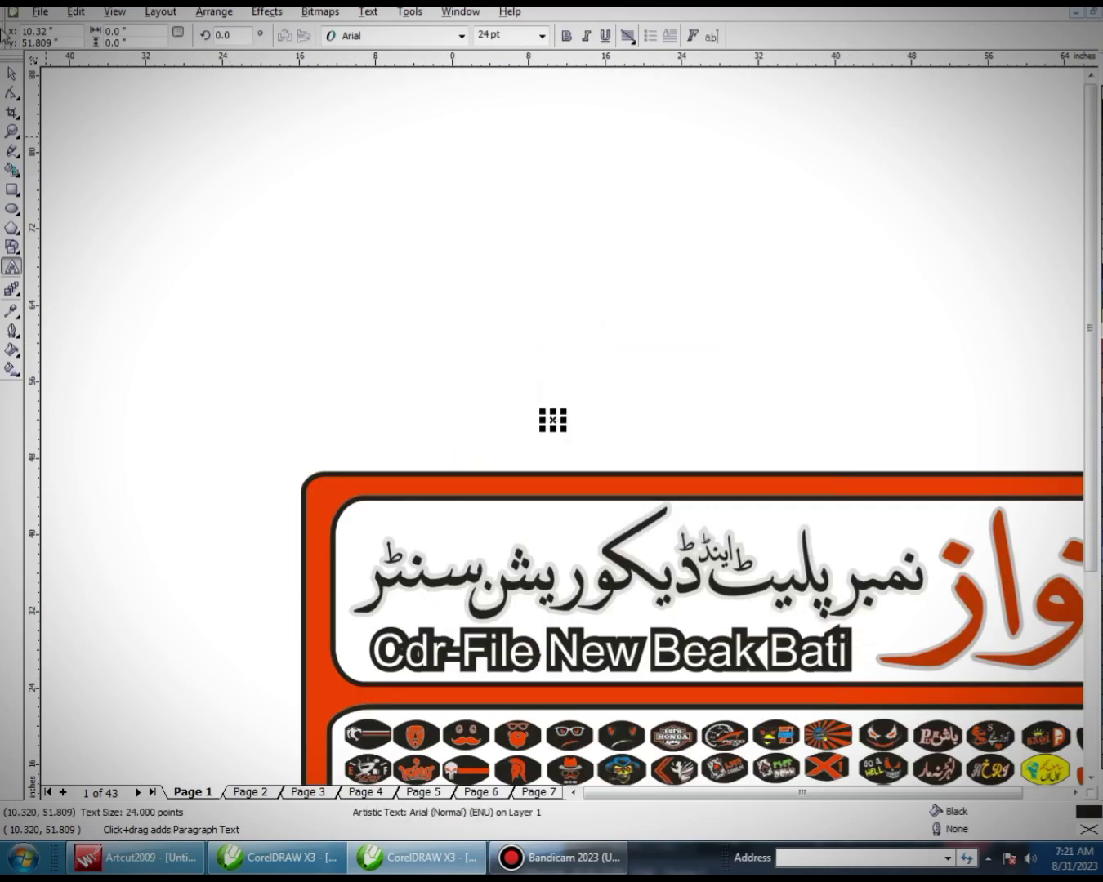
pyautogui.click(8, 76)
pyautogui.moveTo(575, 438); pyautogui.dragTo(617, 475)
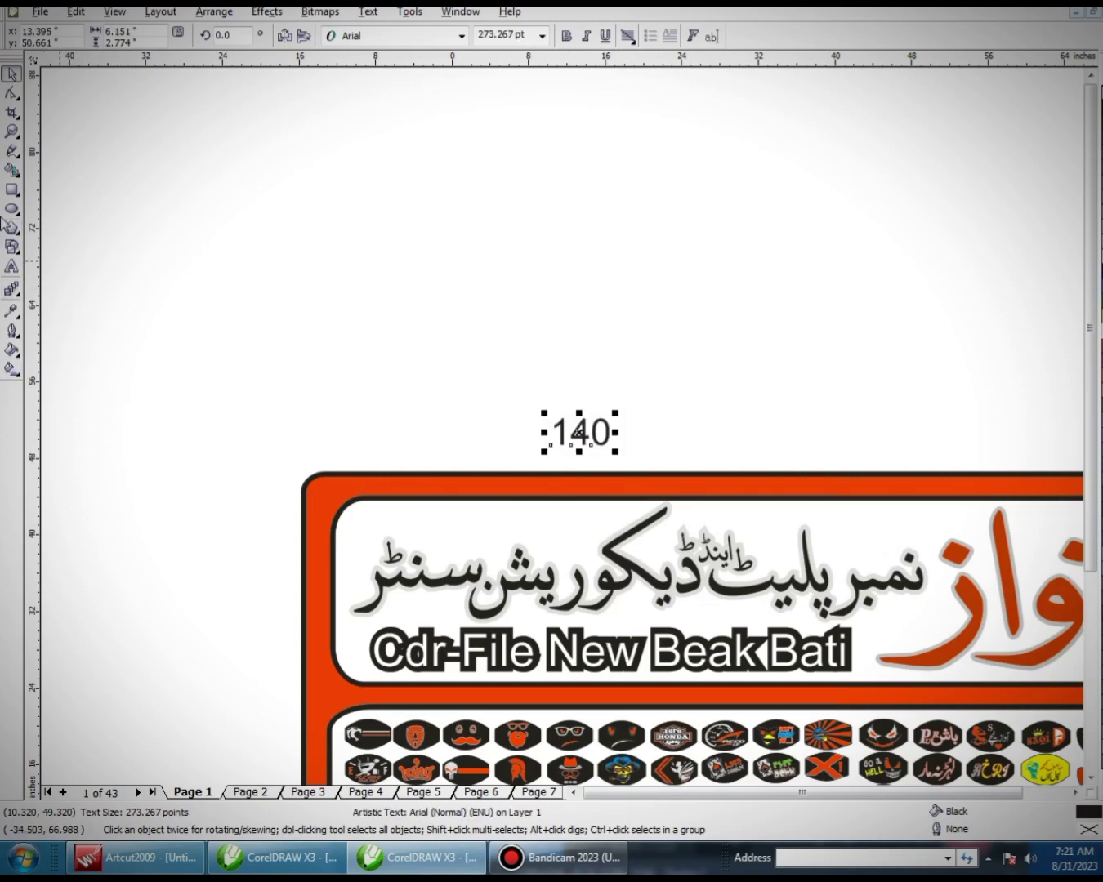
# Step: Extend the "140" text above the sheet so that it reads "140-Back Bati"
pyautogui.click(12, 248)
pyautogui.click(11, 266)
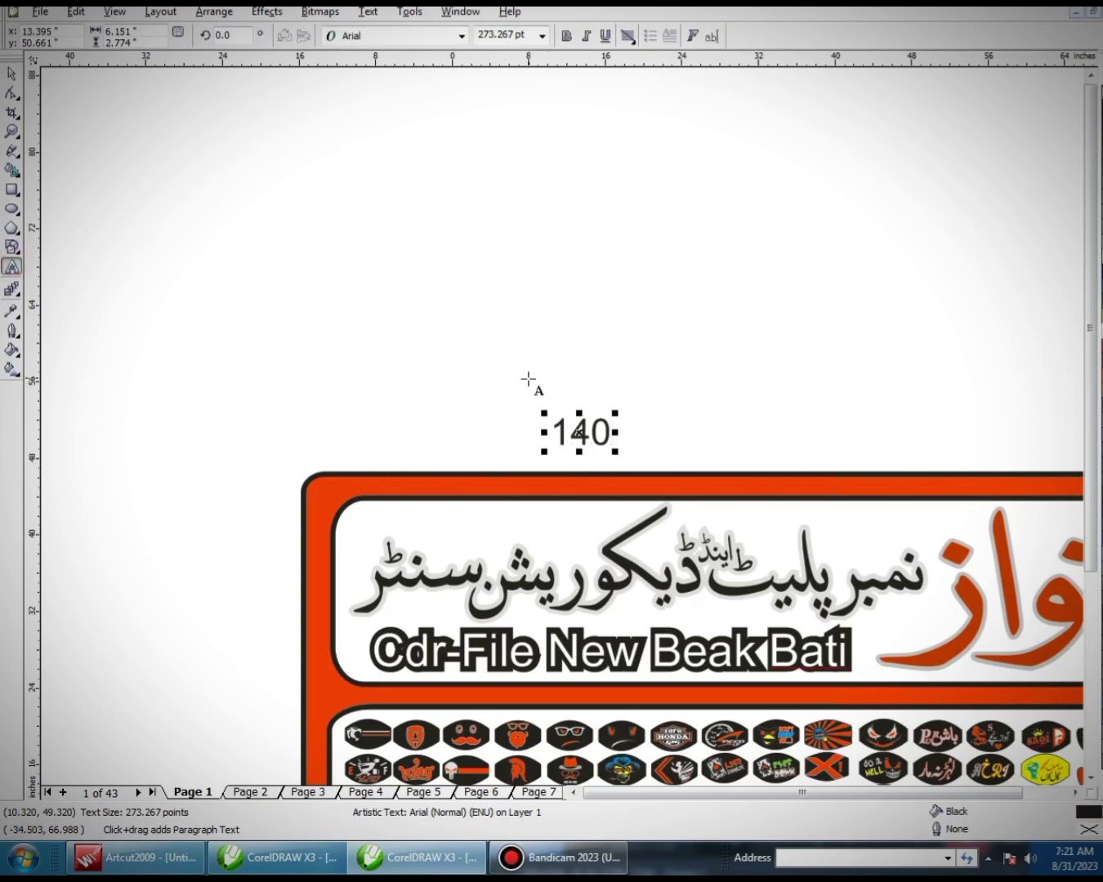
pyautogui.write('-')
pyautogui.press('Escape')
pyautogui.write('Bl')
pyautogui.write('a')
pyautogui.write('ck')
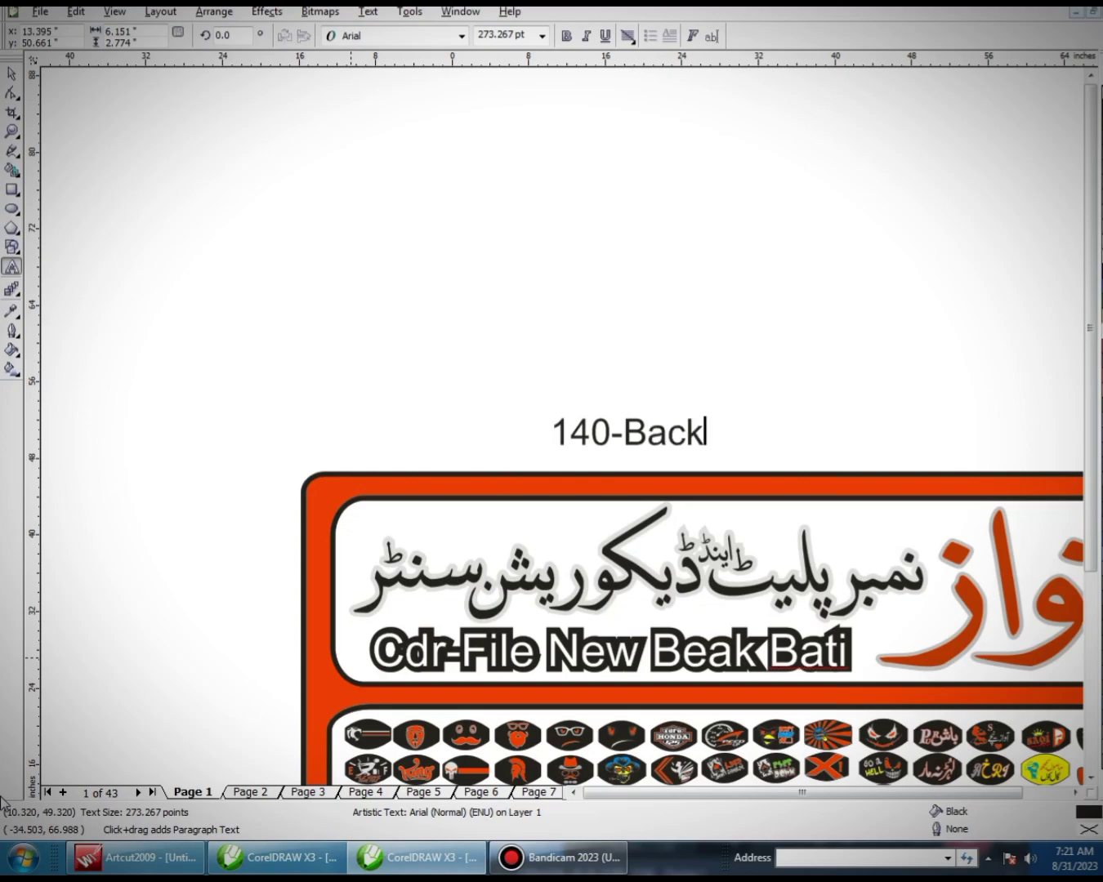
pyautogui.write(' Bal')
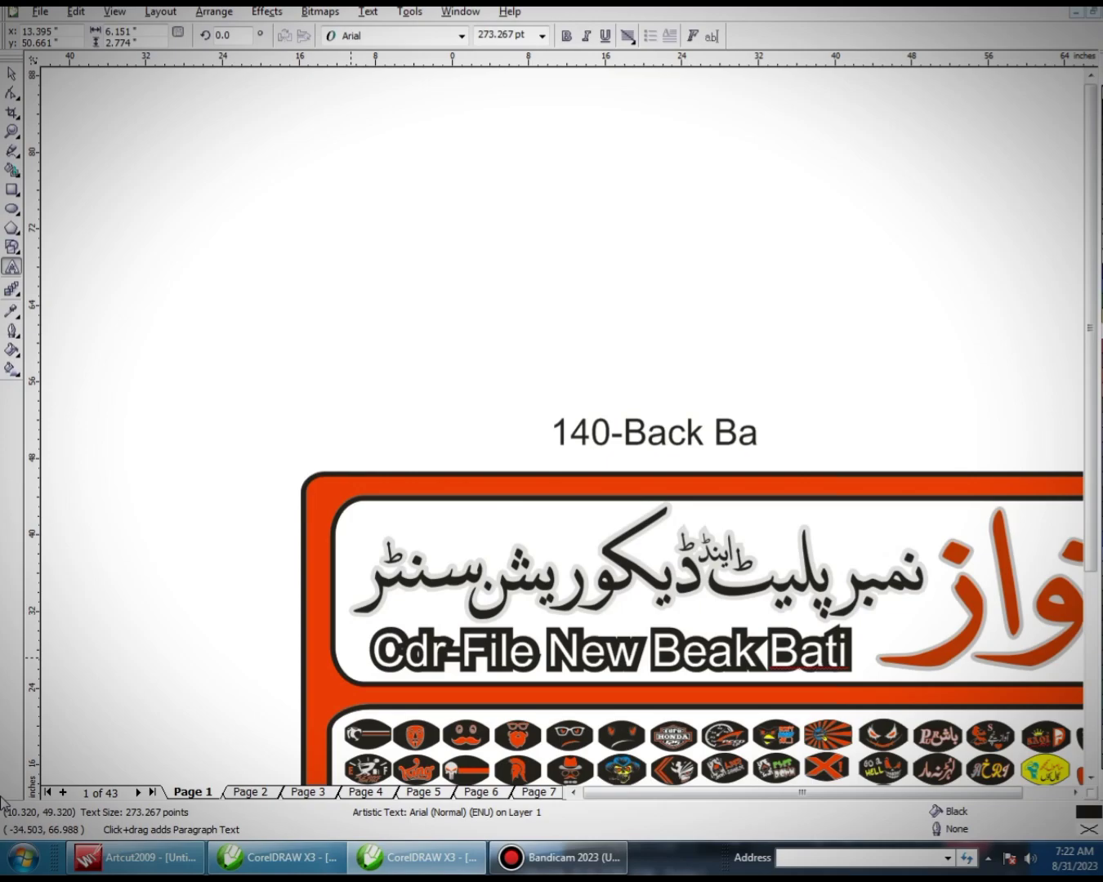
# Step: Enlarge the "140-Back Bati" text proportionally to slightly over half the sheet's width, centred above it, and deselect it
pyautogui.hotkey('ctrl', 'space')
pyautogui.moveTo(780, 413); pyautogui.dragTo(972, 338)
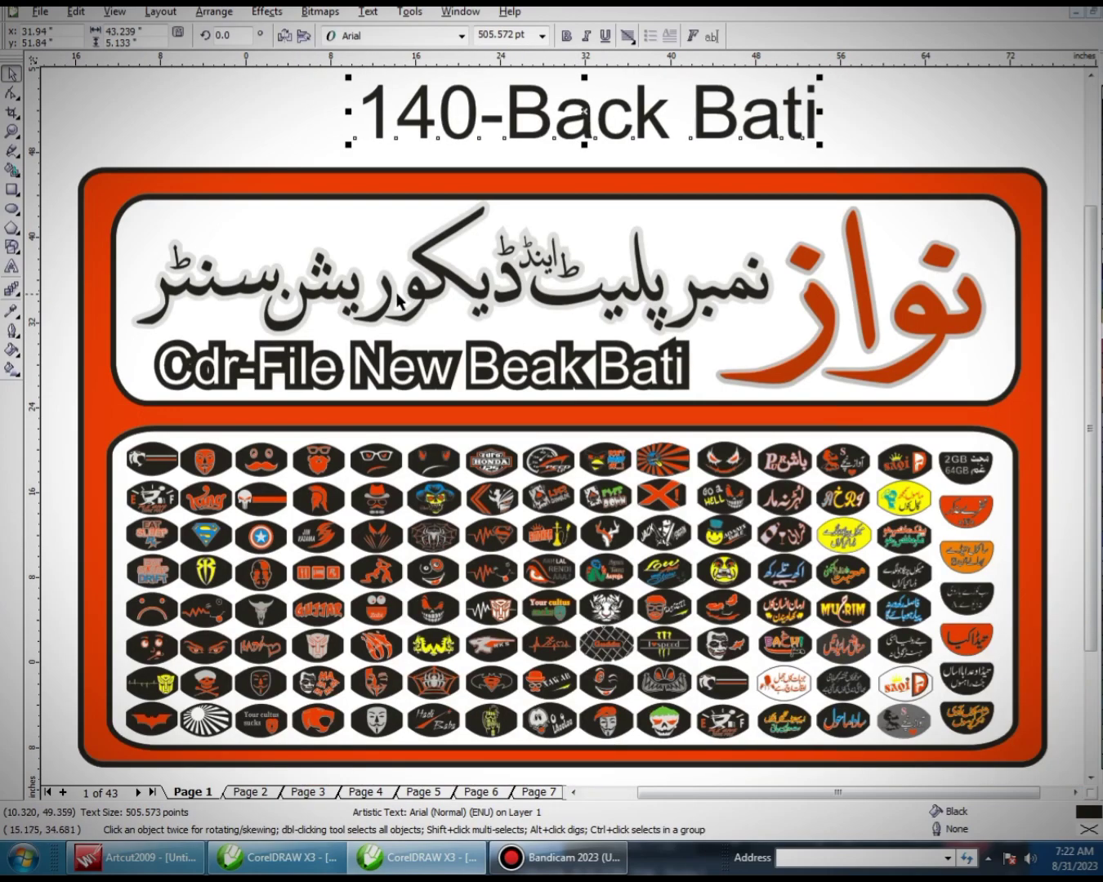
pyautogui.moveTo(351, 140); pyautogui.dragTo(295, 147)
pyautogui.click(899, 123)
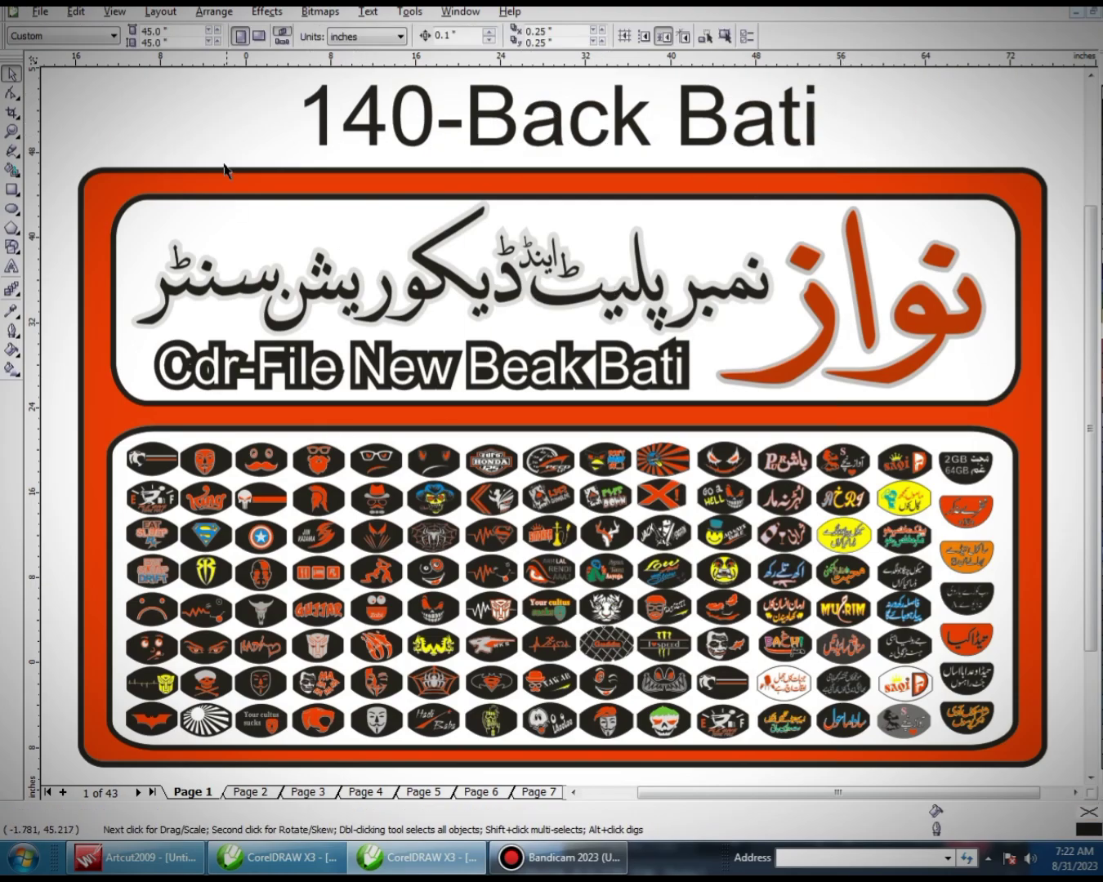
pyautogui.scroll(-2, 344, 379)
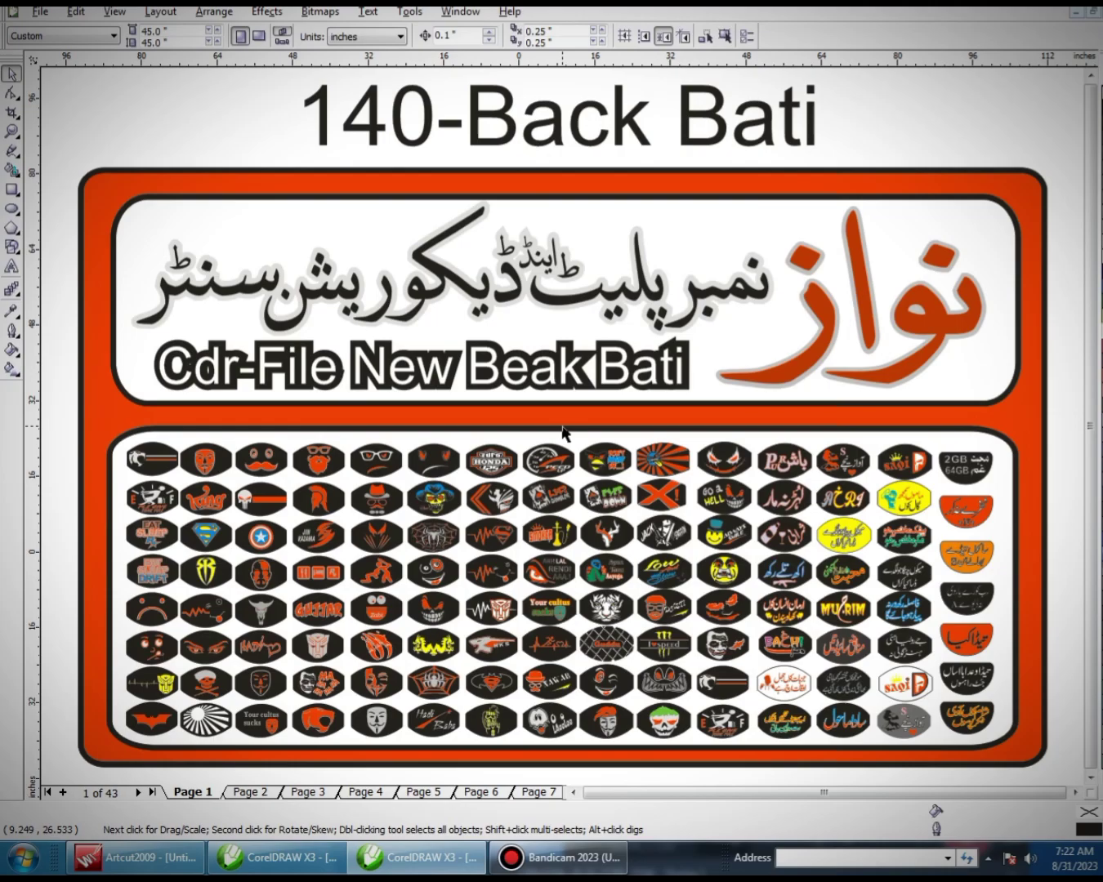
pyautogui.scroll(-1, 561, 427)
pyautogui.scroll(2, 562, 426)
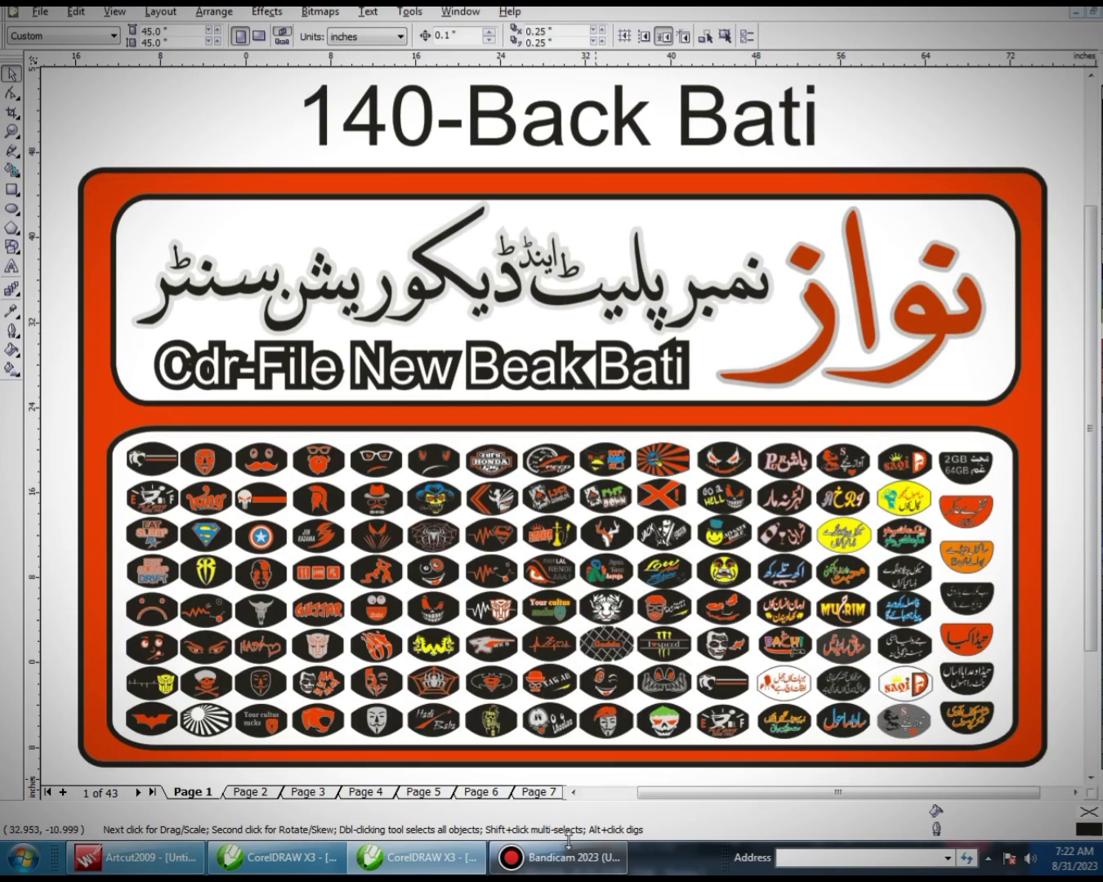
pyautogui.click(564, 862)
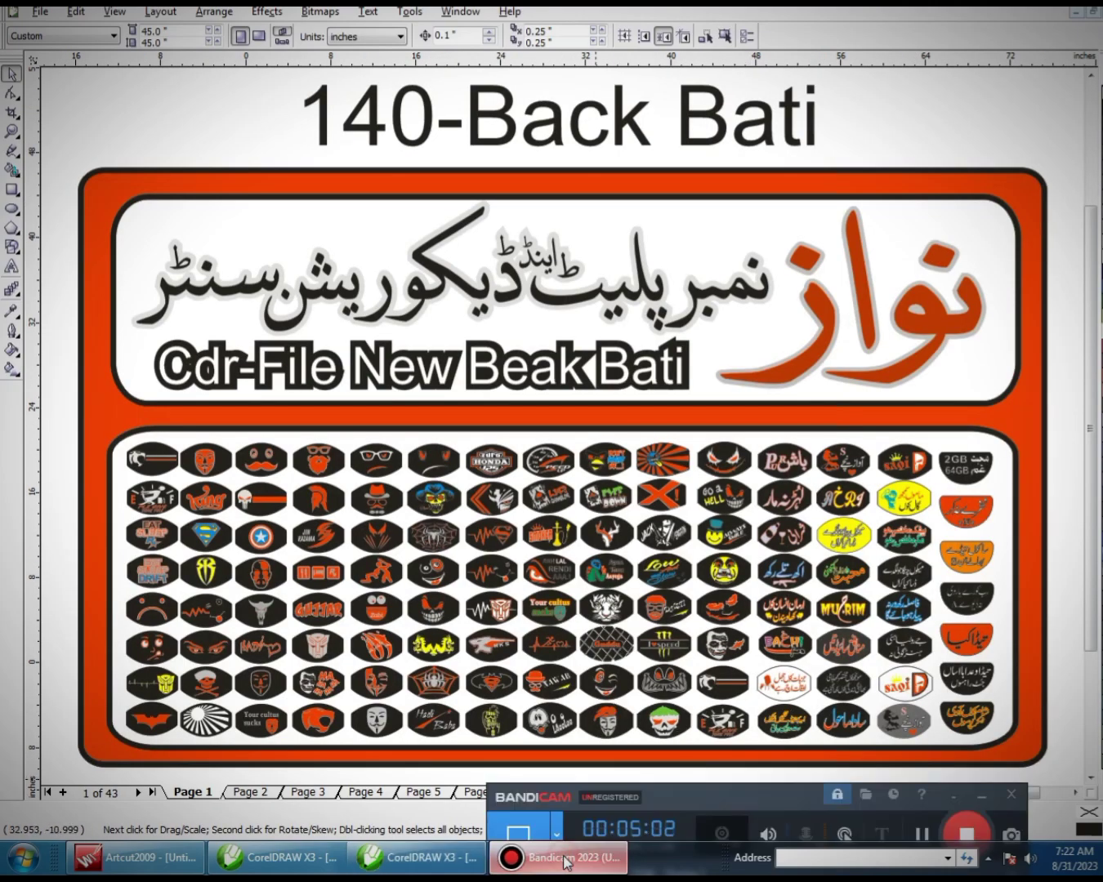